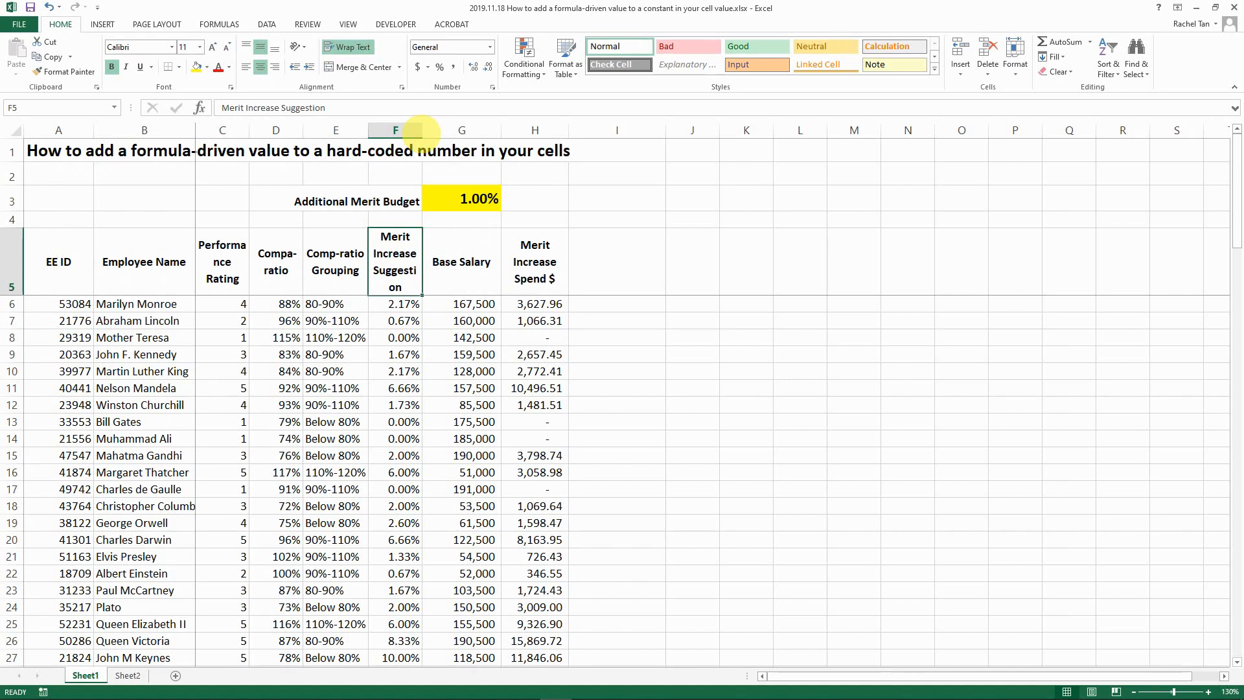
- Review the table's header row and the underlying Merit Increase Suggestion values
click(473, 269)
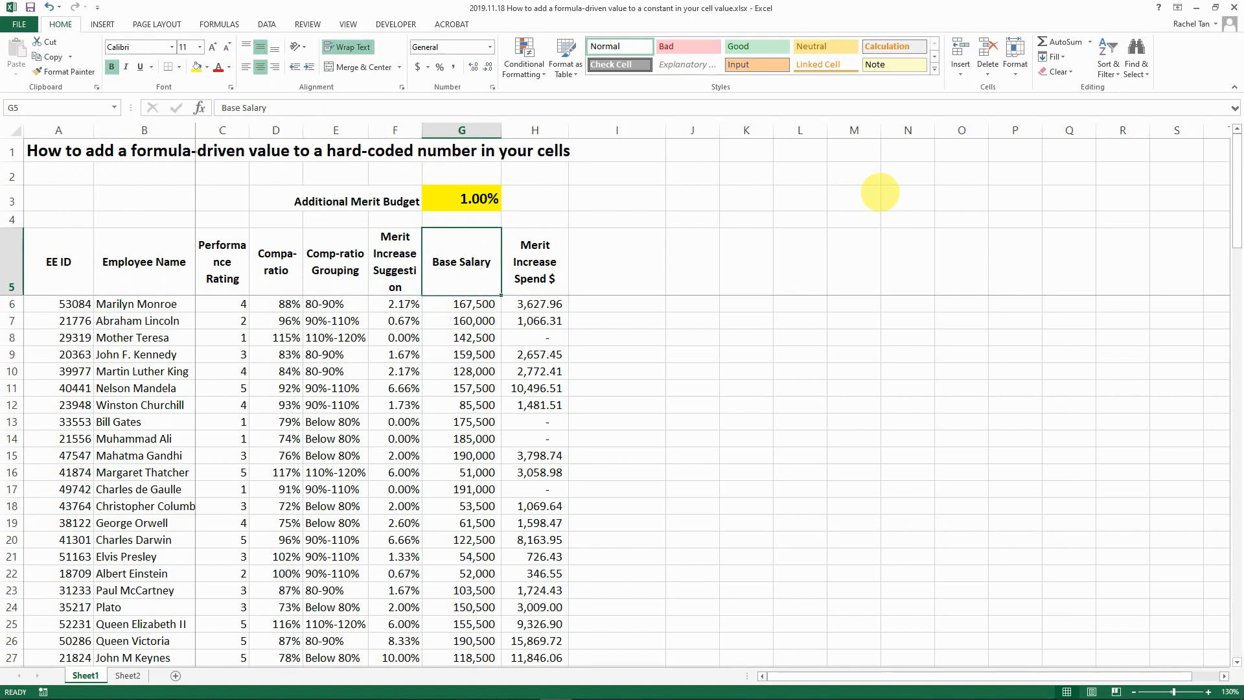
key(Left)
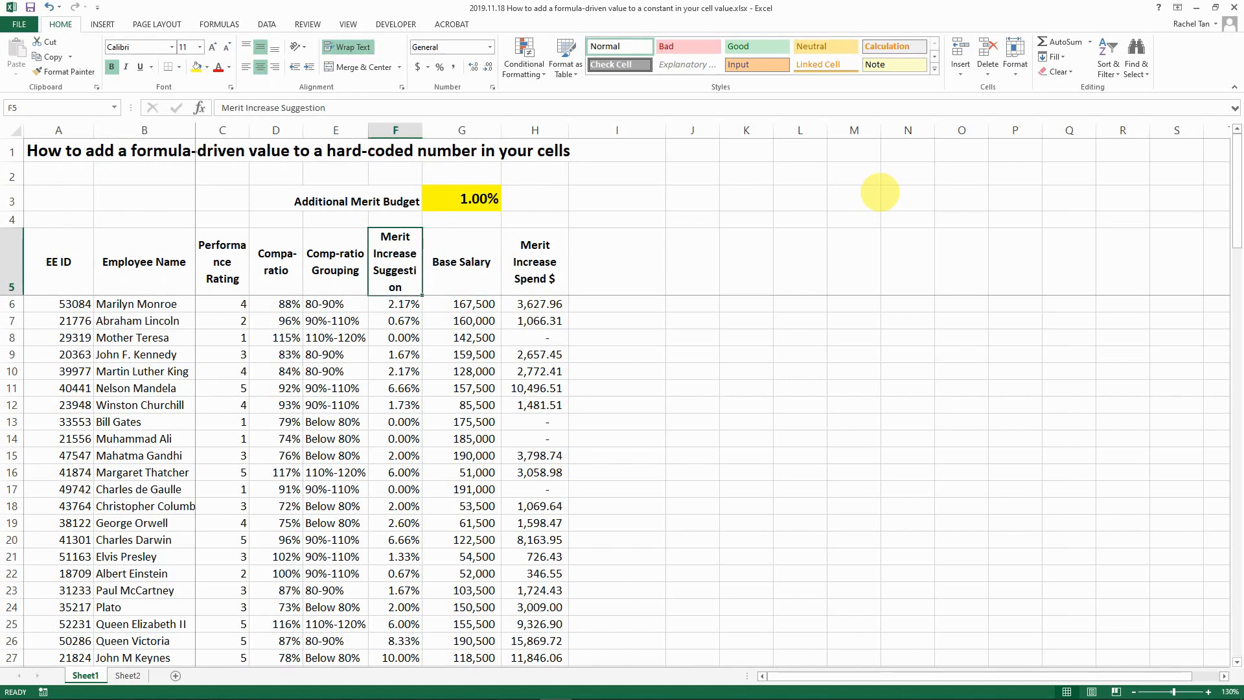
key(Home)
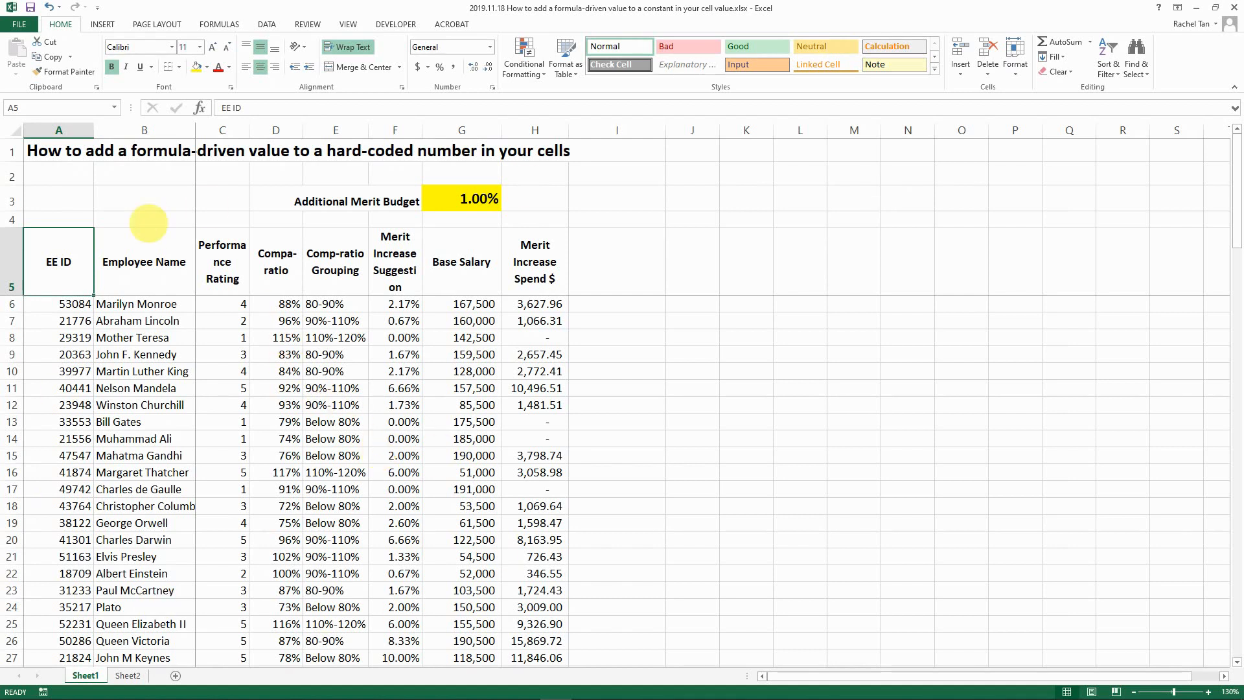
click(381, 270)
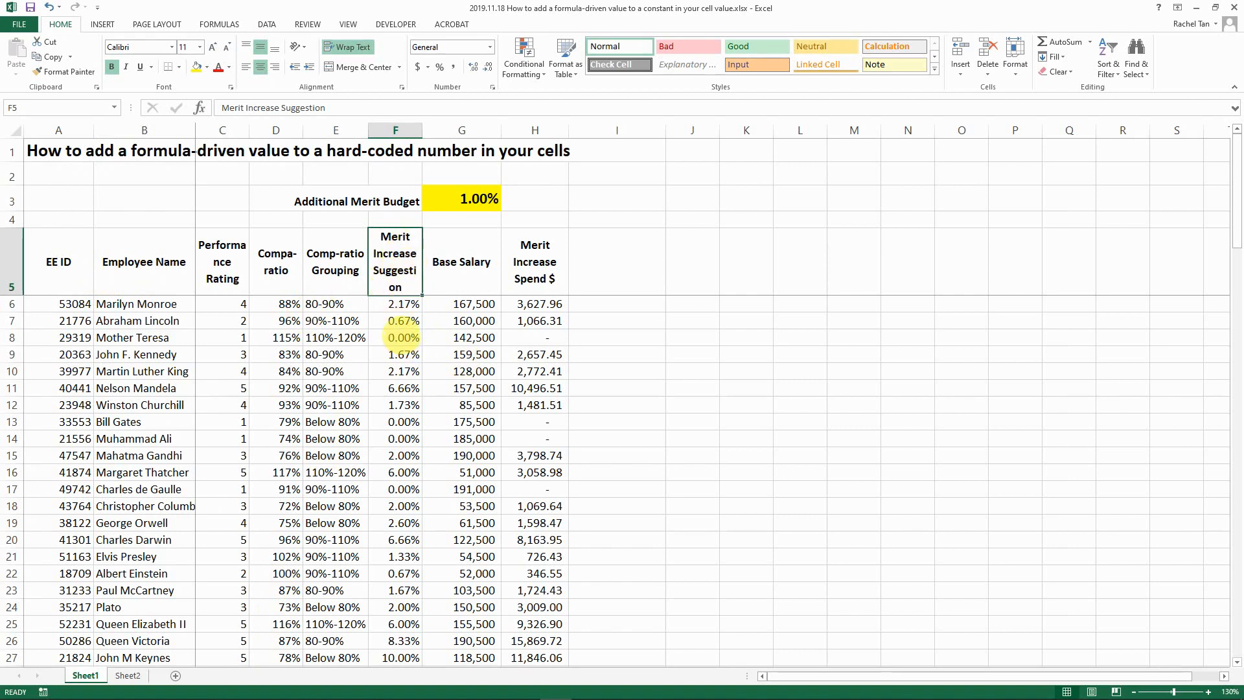
click(395, 305)
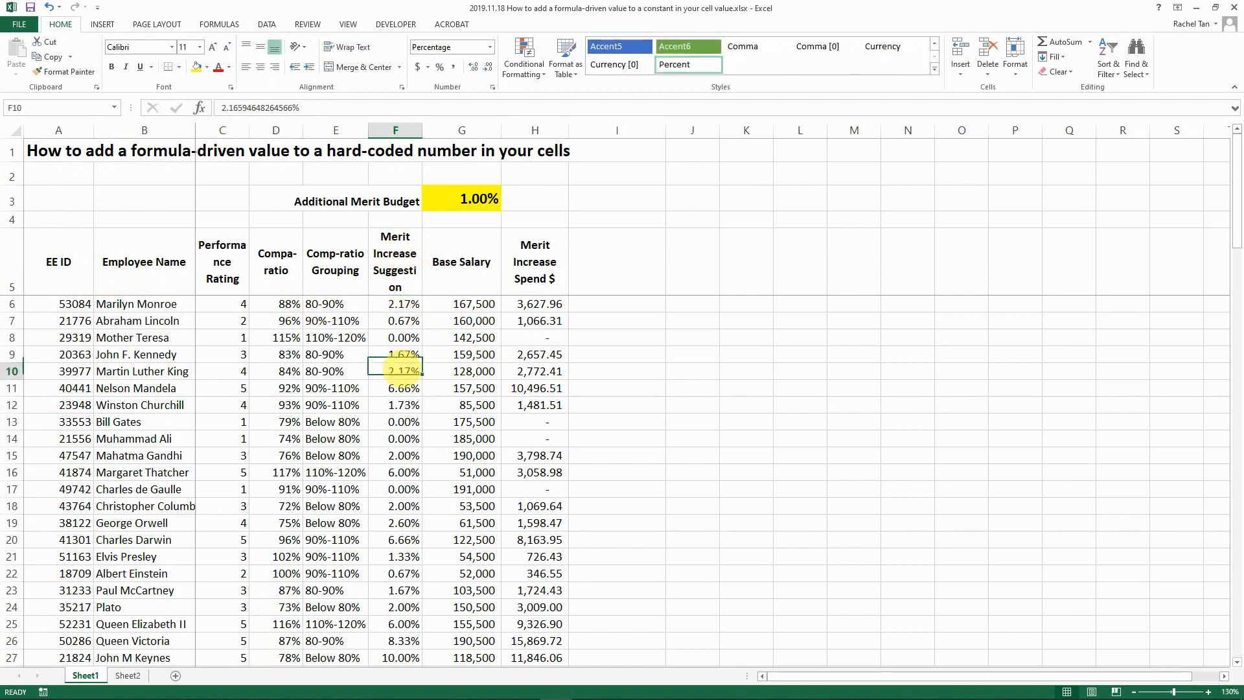
click(399, 454)
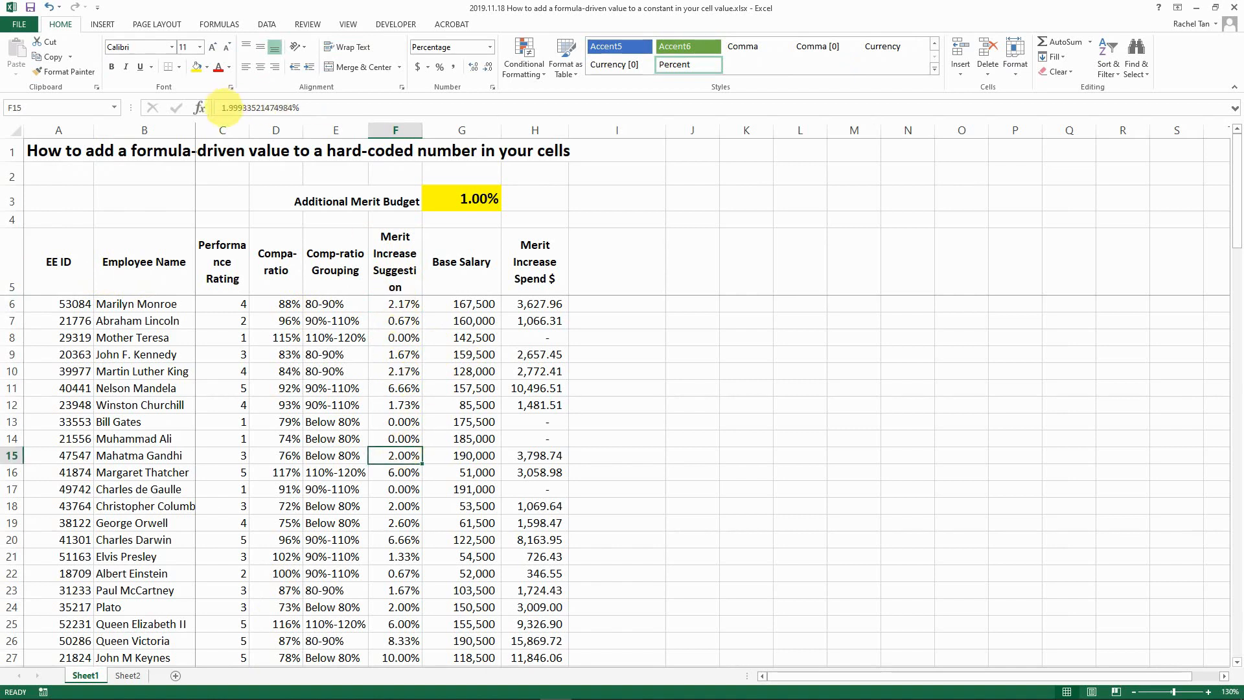
click(395, 372)
- Inspect base salaries, the first-row merit spend formula, and a 0% suggestion row
click(397, 472)
click(463, 338)
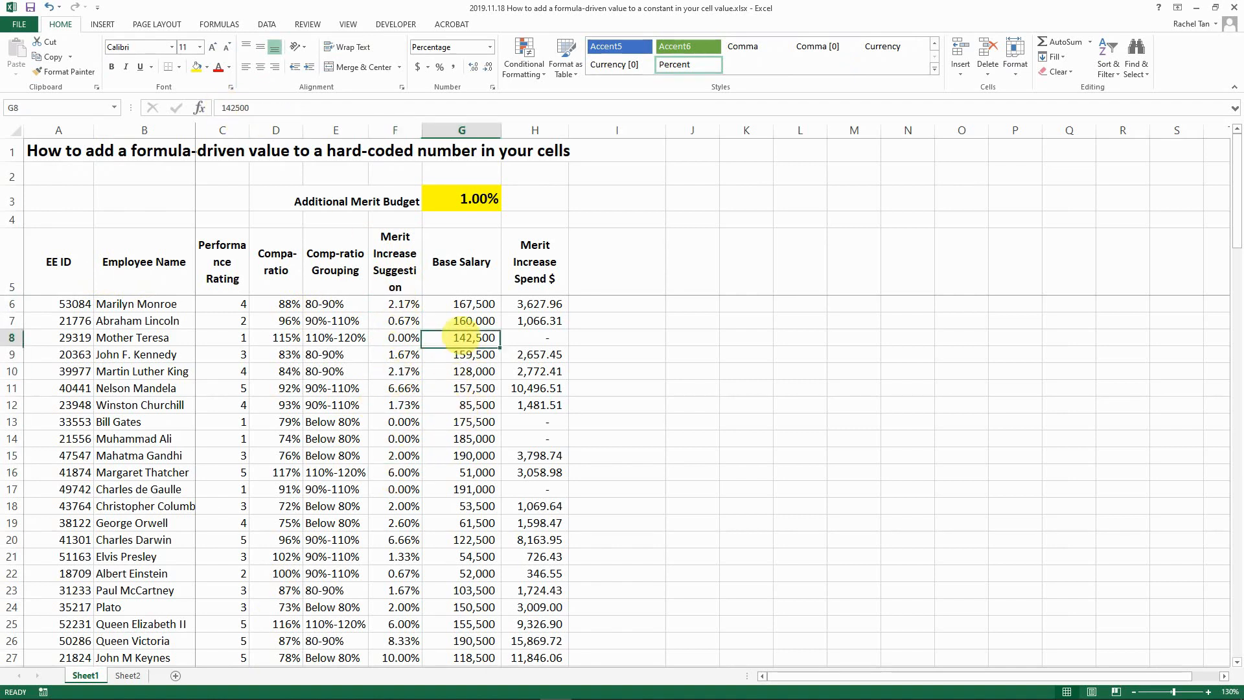
click(461, 305)
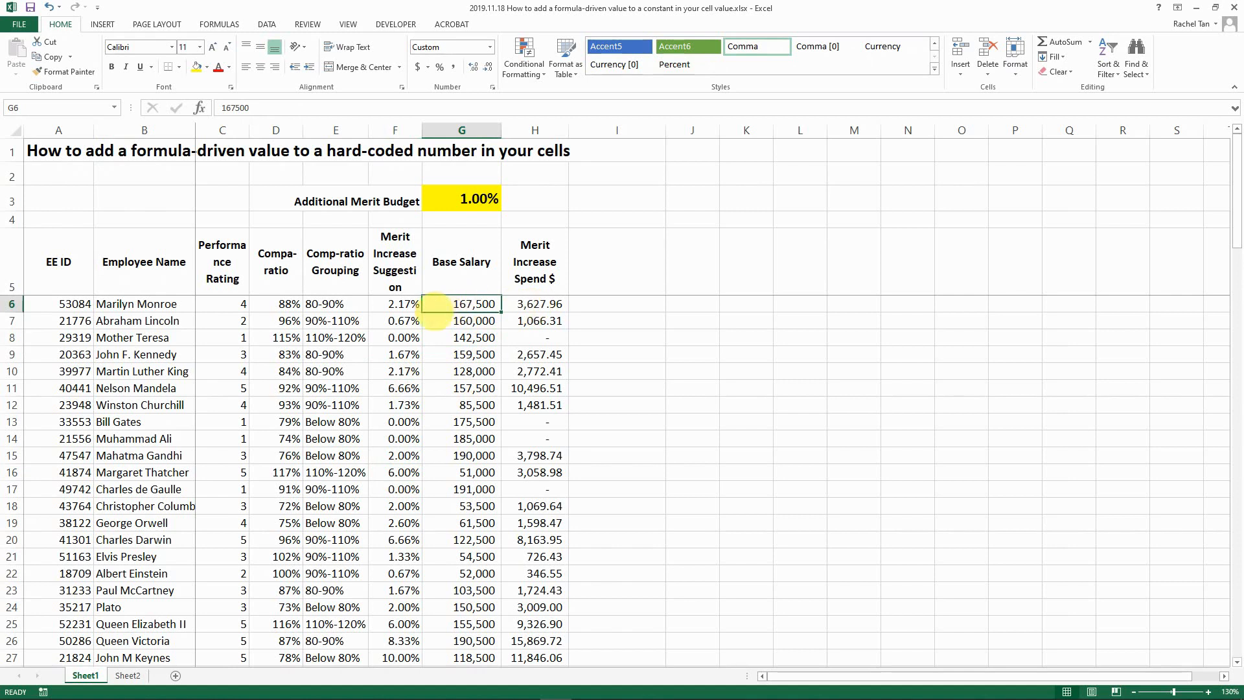
click(538, 303)
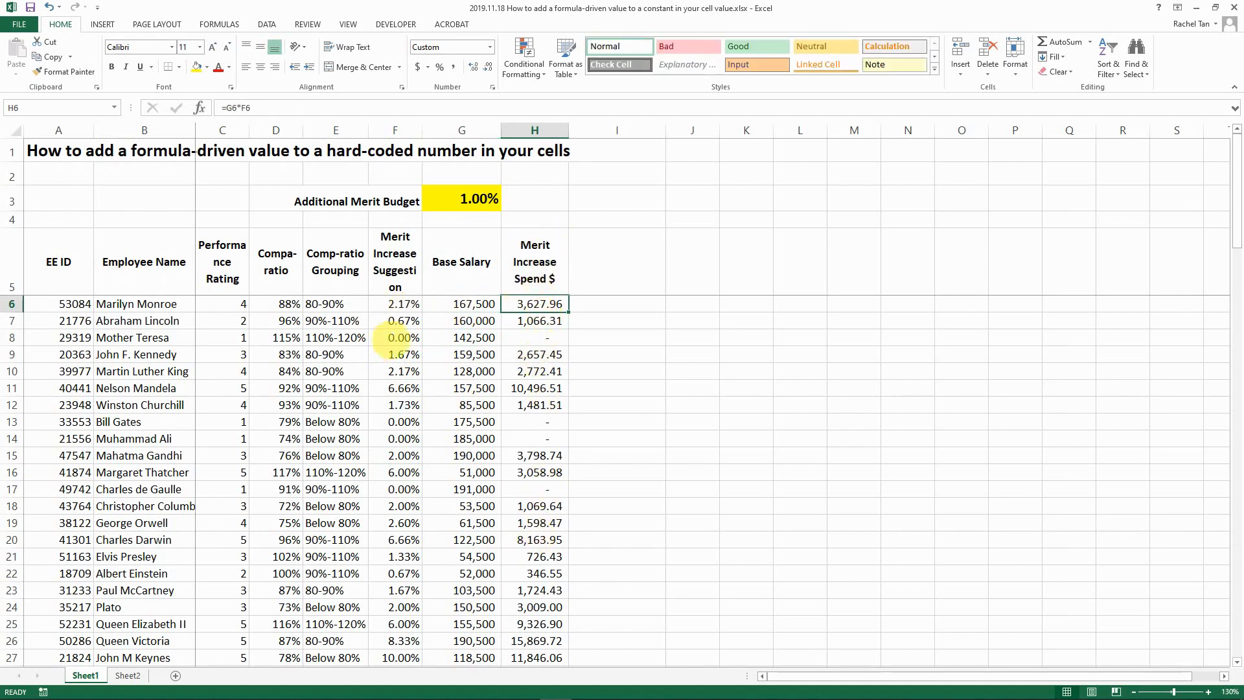
click(392, 337)
click(449, 337)
click(407, 337)
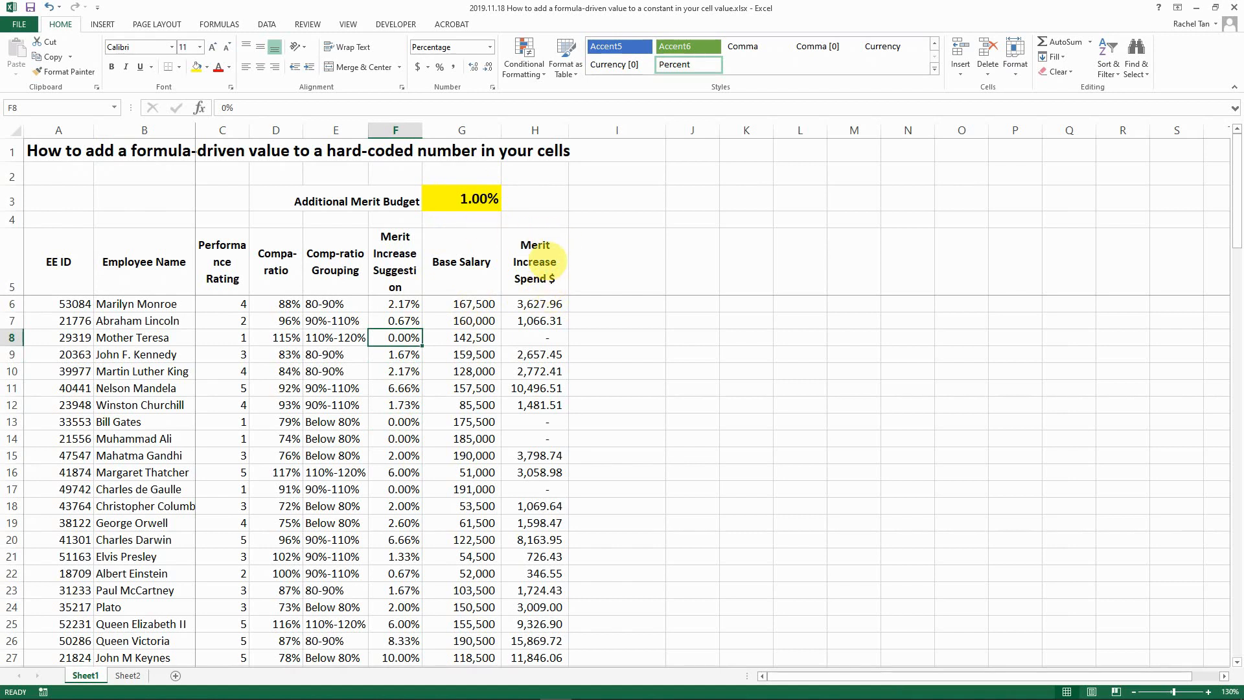
click(396, 304)
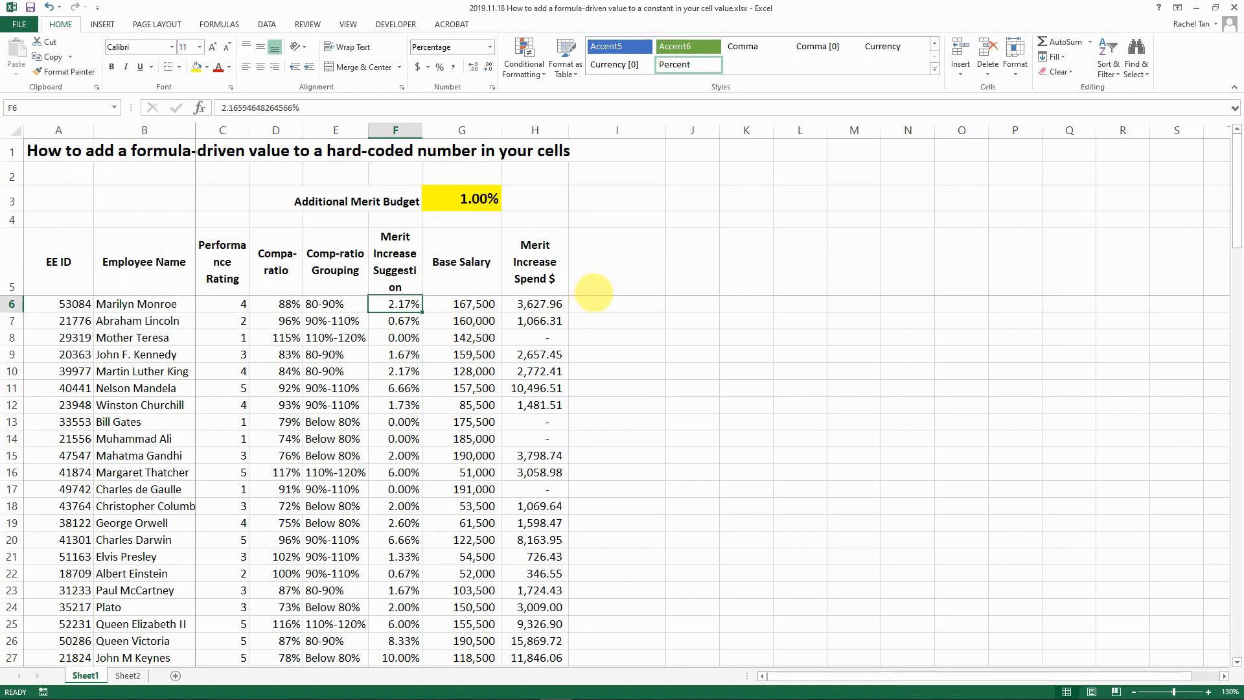
- Enter =F6+$G$3 in I6, giving the first suggestion plus the 1.00% budget (3.17%)
click(597, 284)
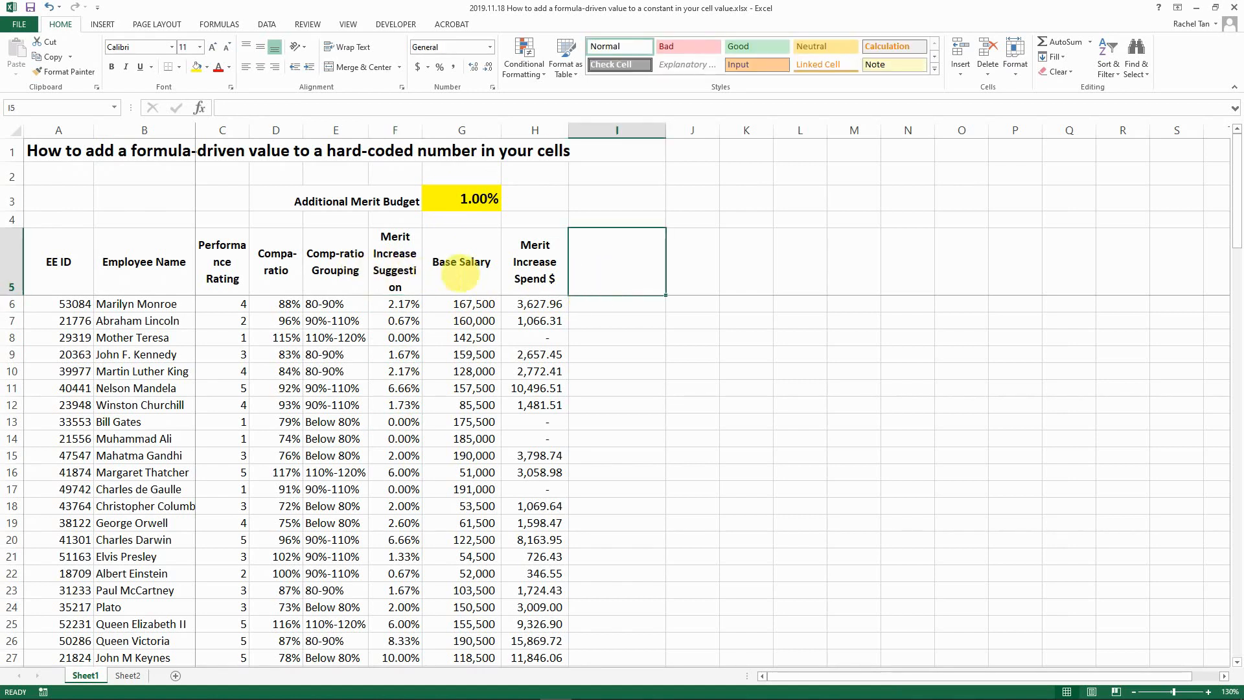
key(Down)
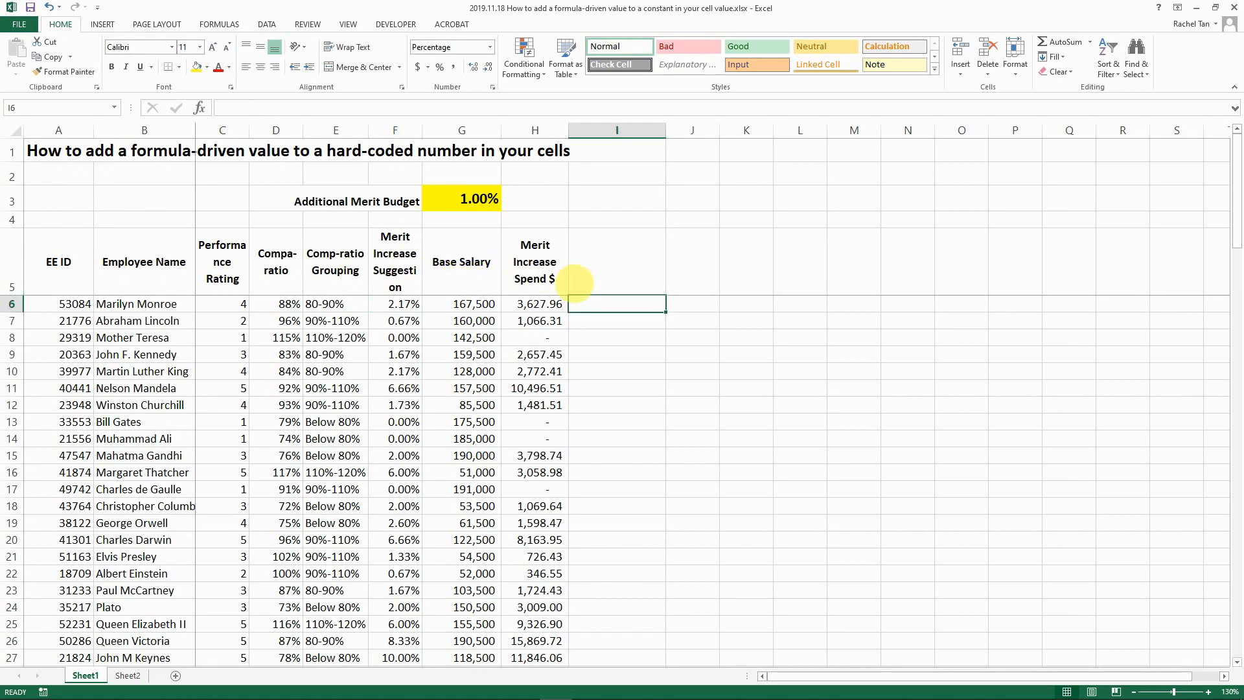
text(=)
key(Left)
key(Left)
key(Left)
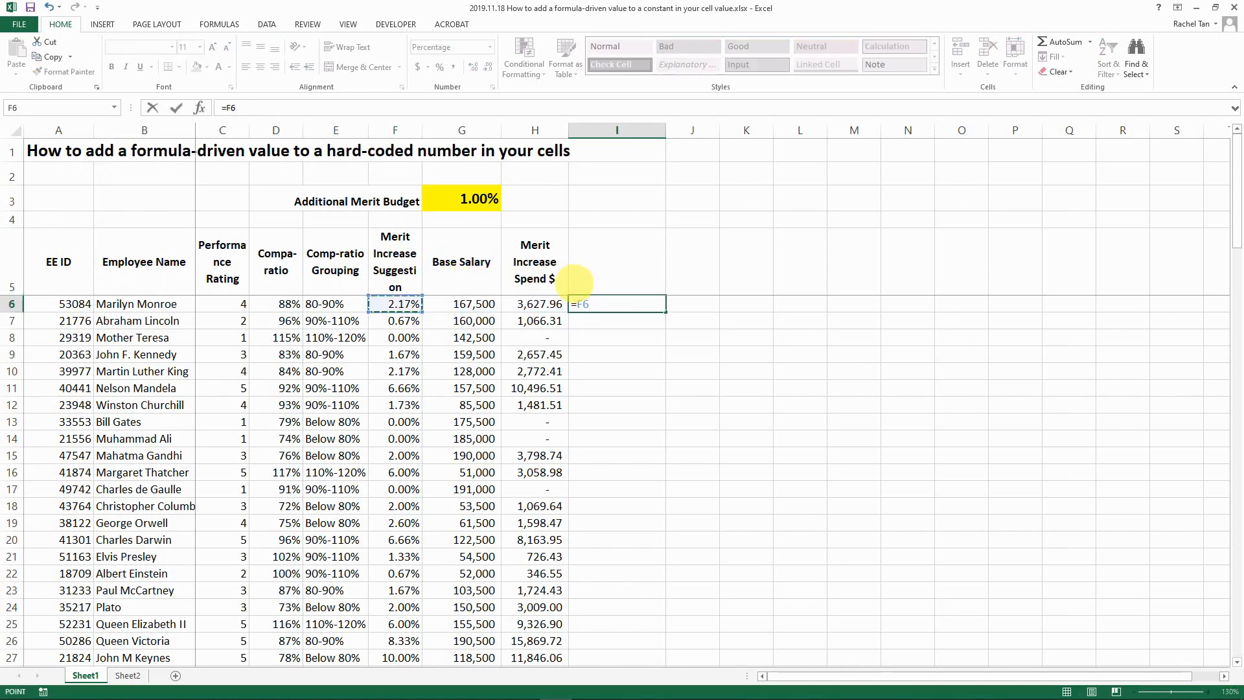
text(+)
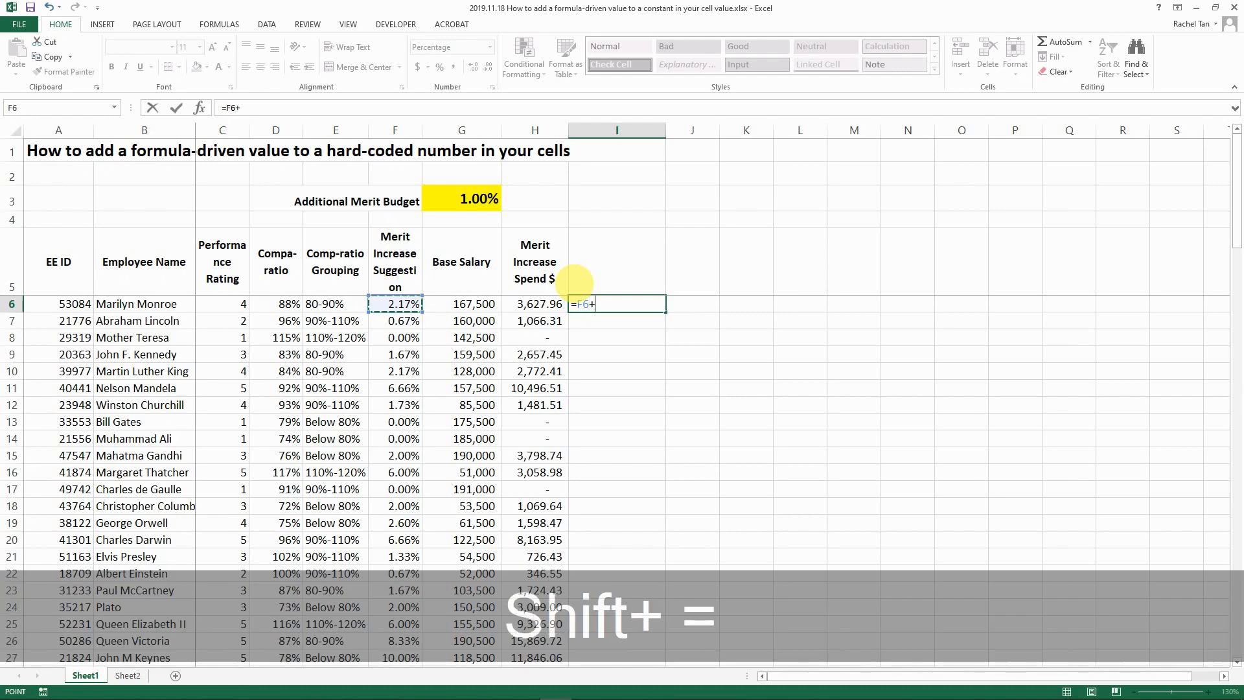
click(453, 206)
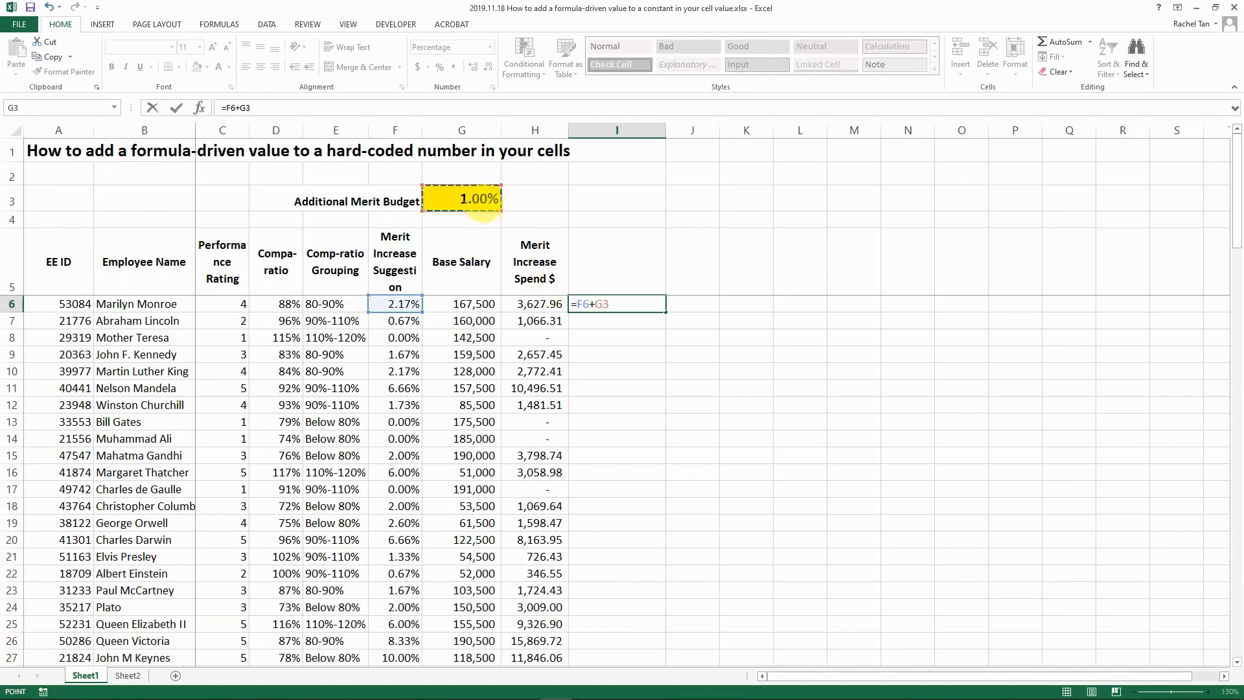
click(247, 108)
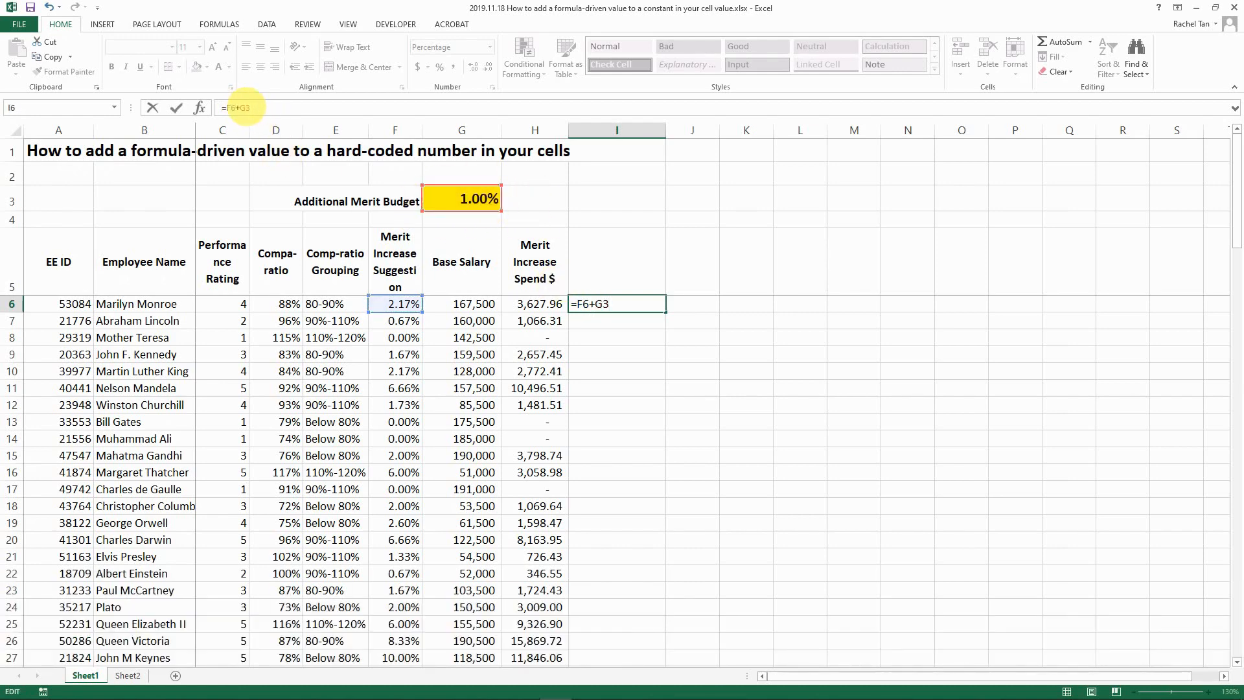
key(F4)
key(ctrl+Return)
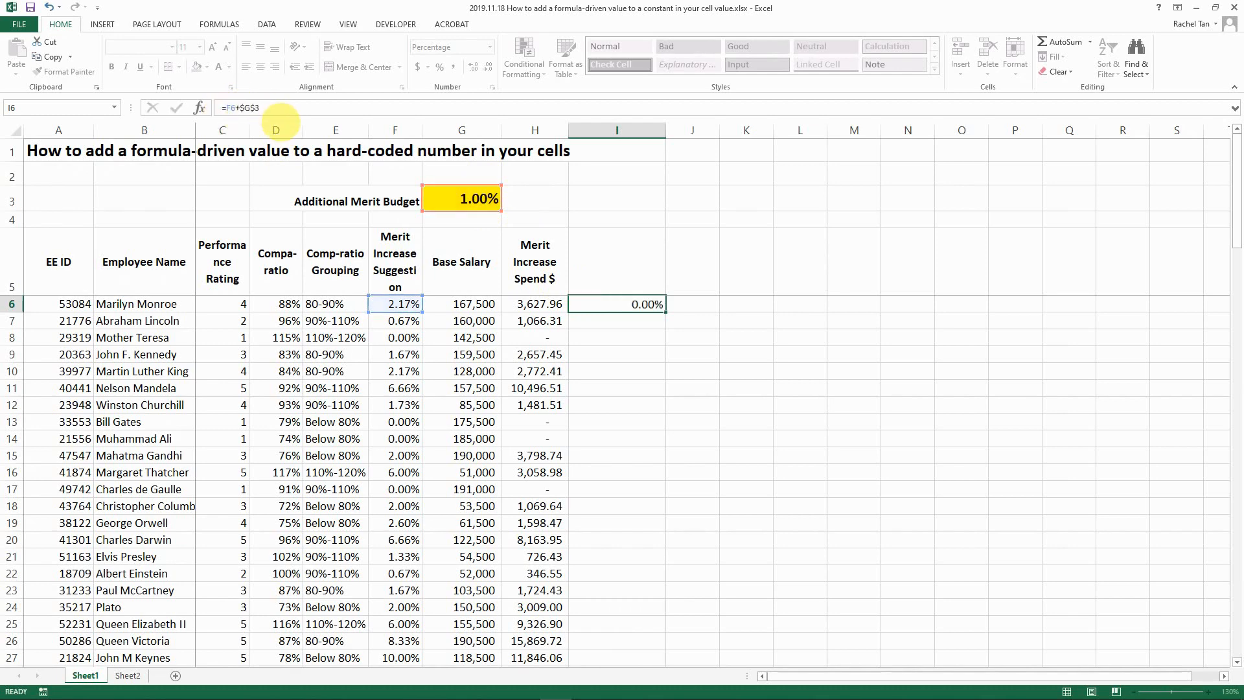
- Fill the I6 formula down column I and spot-check the copied formulas
double_click(666, 312)
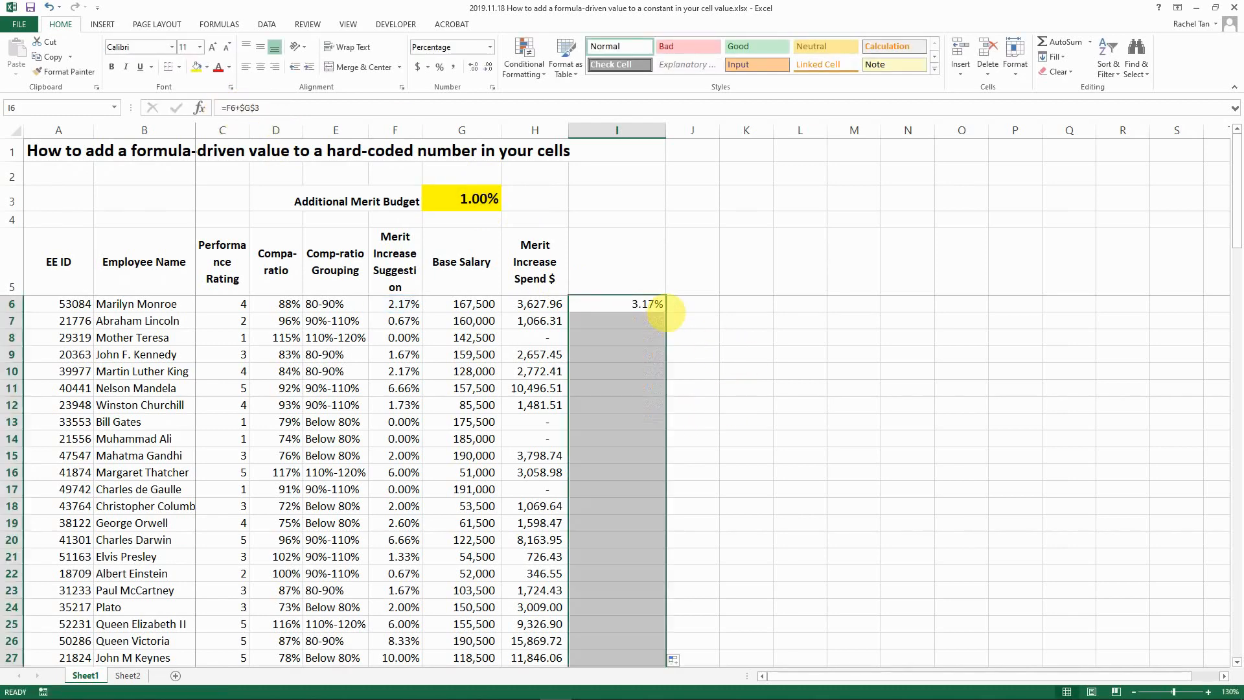
click(648, 372)
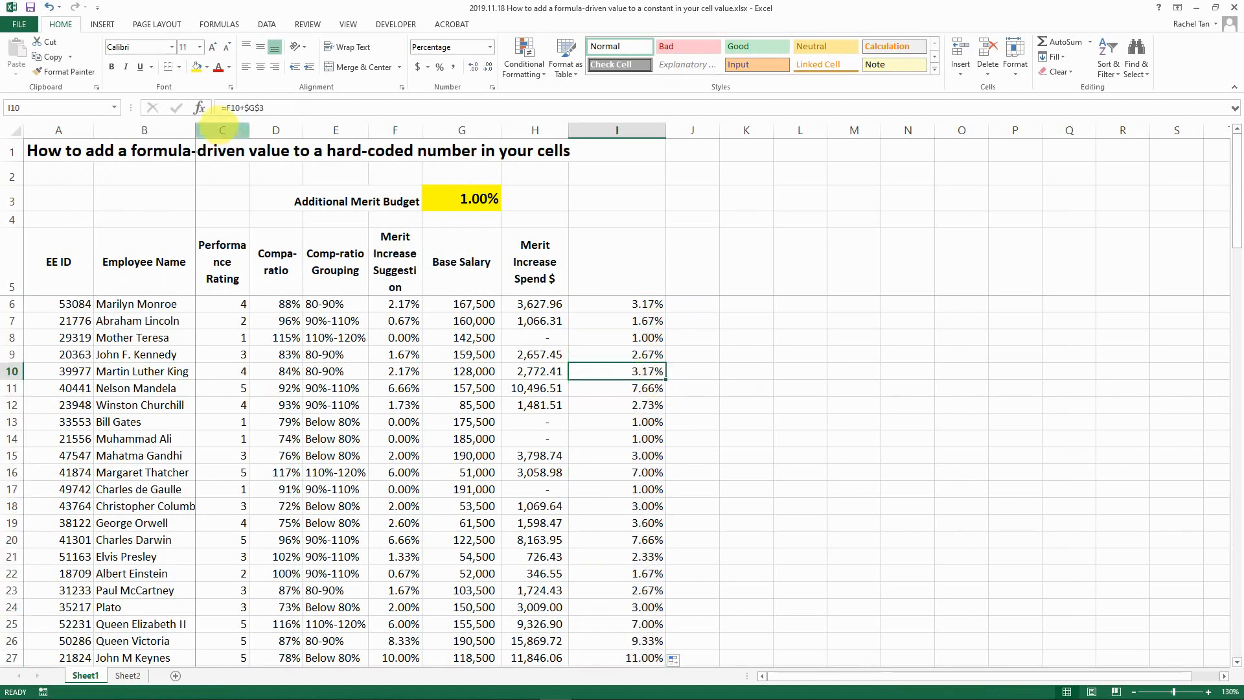
click(630, 425)
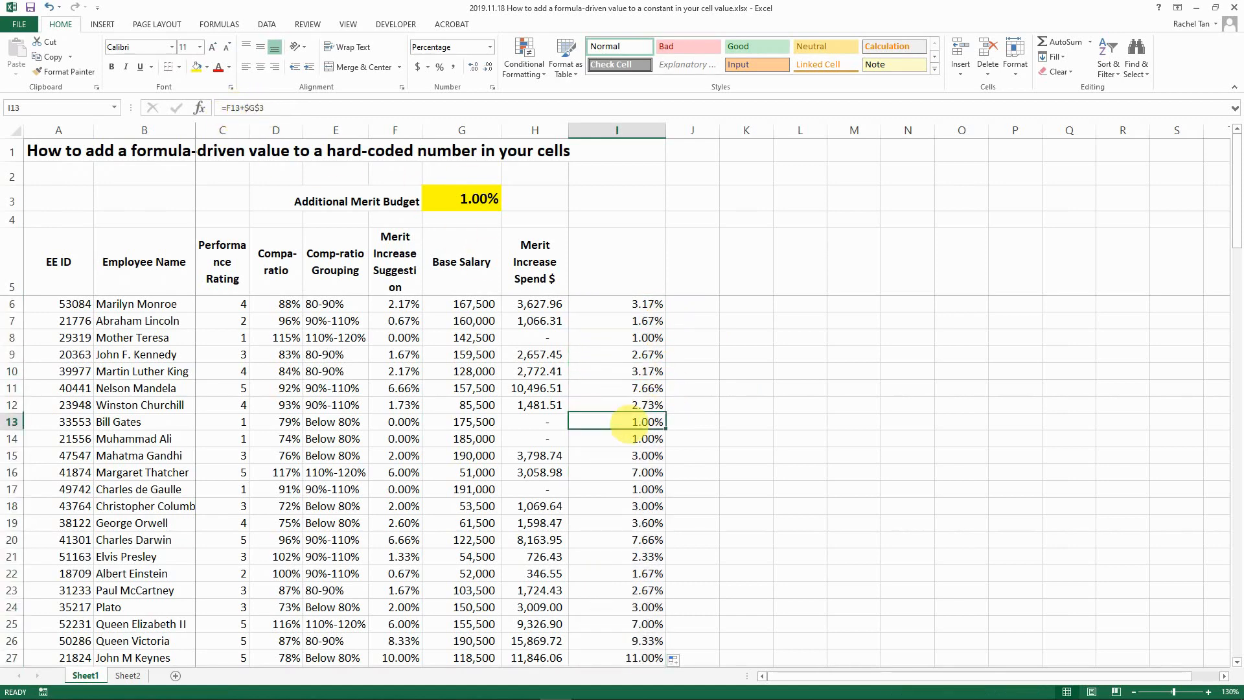
click(613, 507)
click(612, 306)
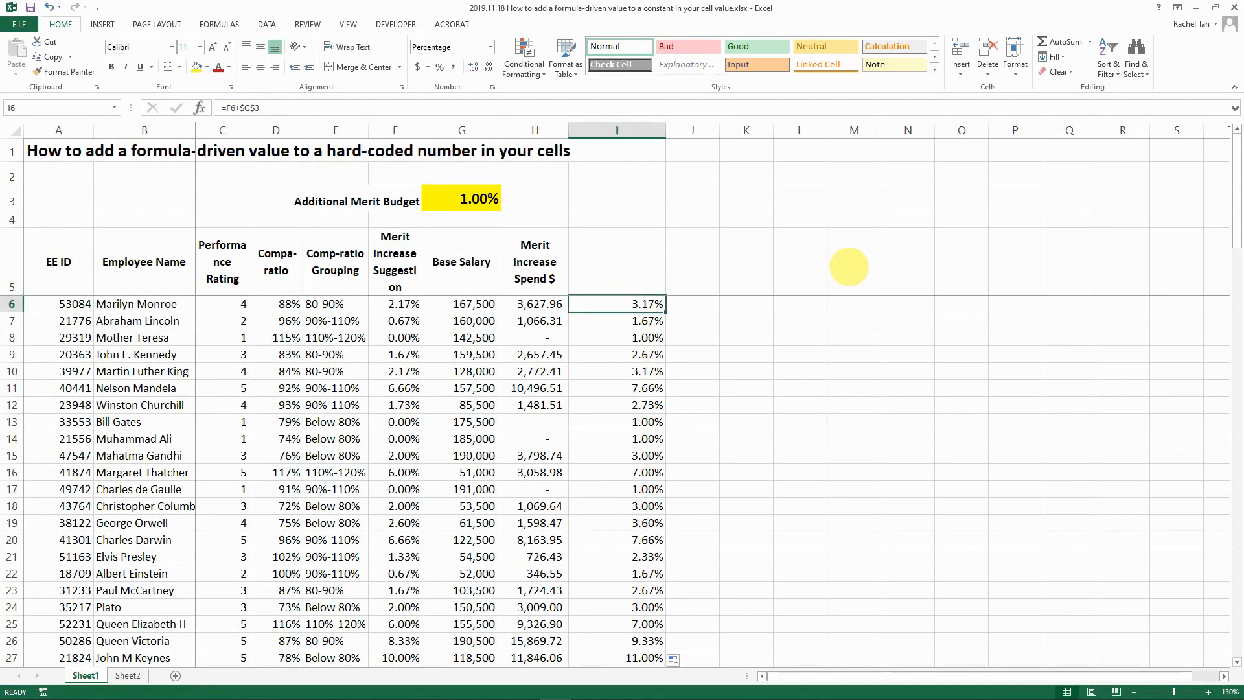
key(Left)
key(Left)
key(Left)
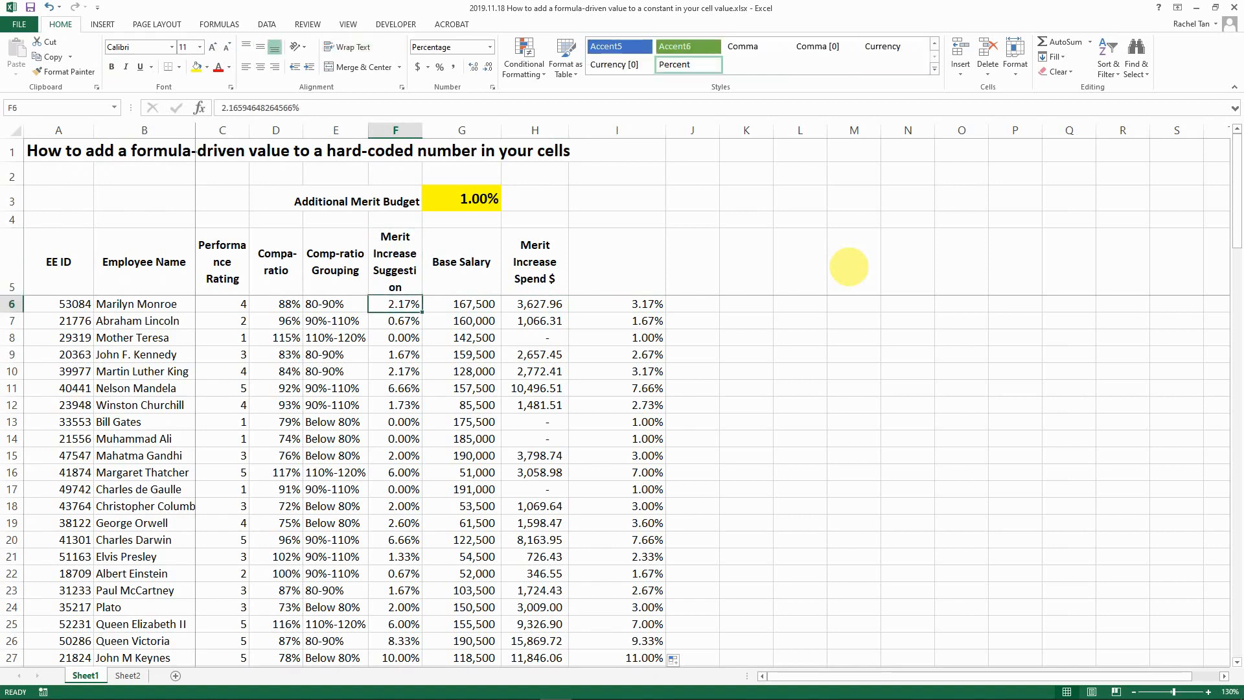
key(Right)
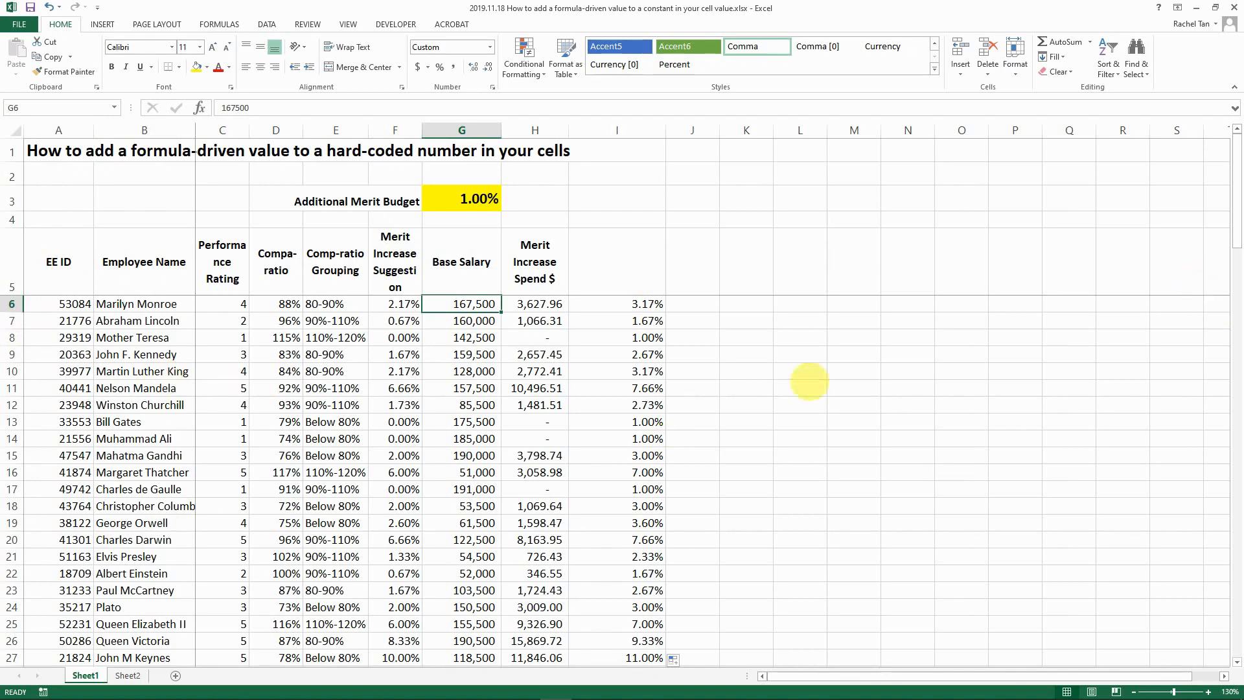
click(647, 303)
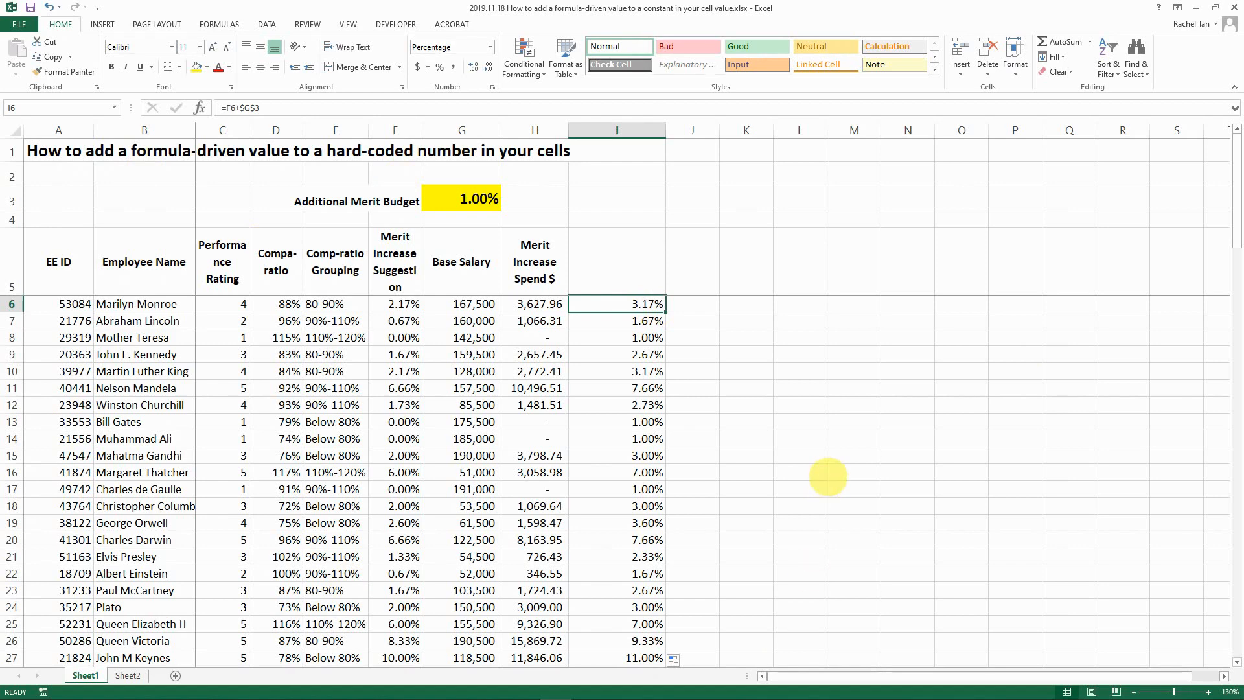
click(410, 304)
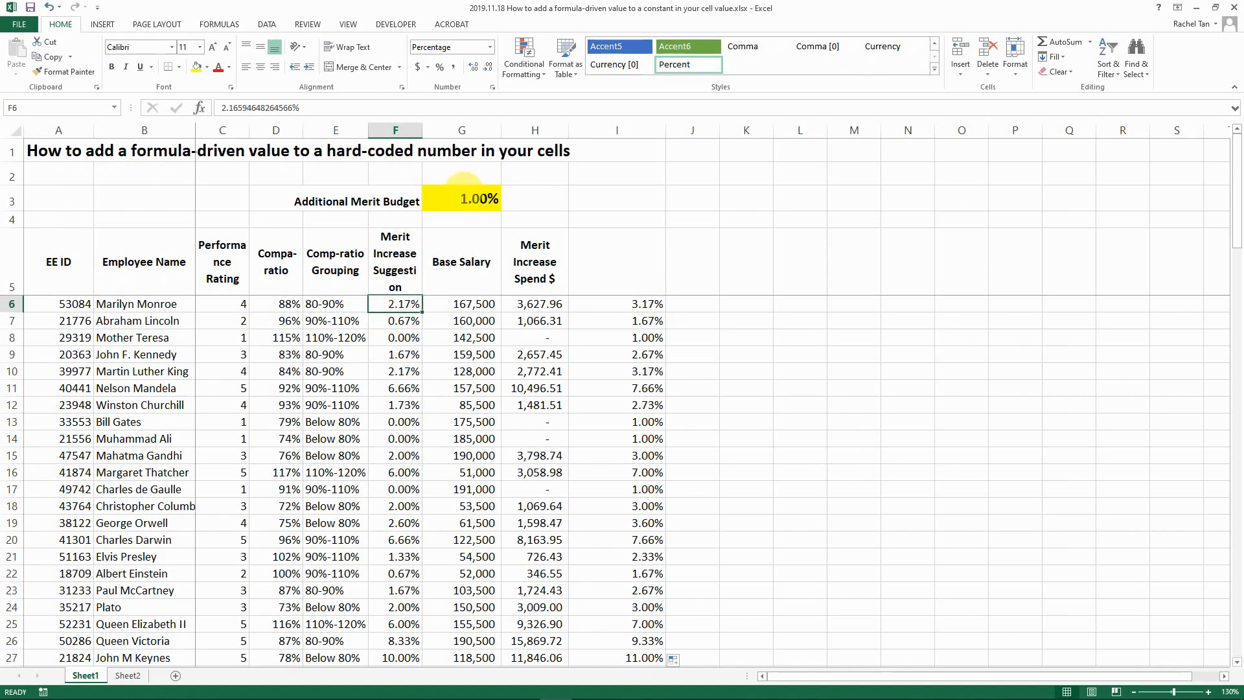
click(305, 108)
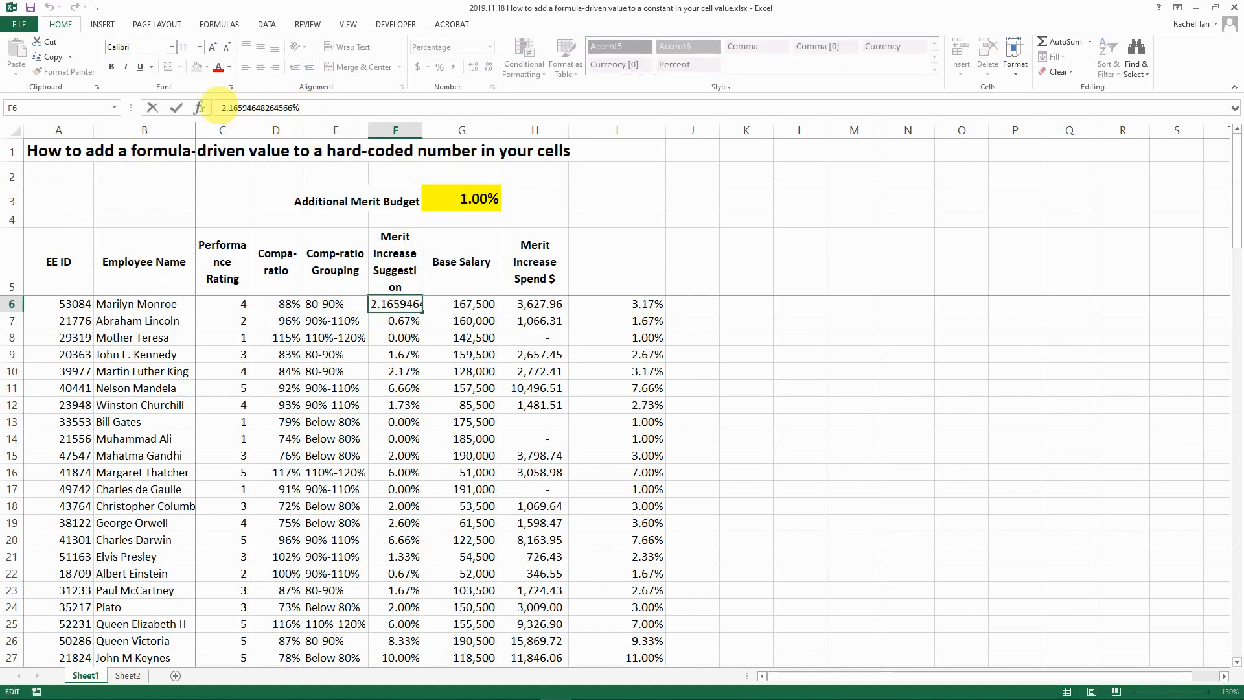
text(=)
key(End)
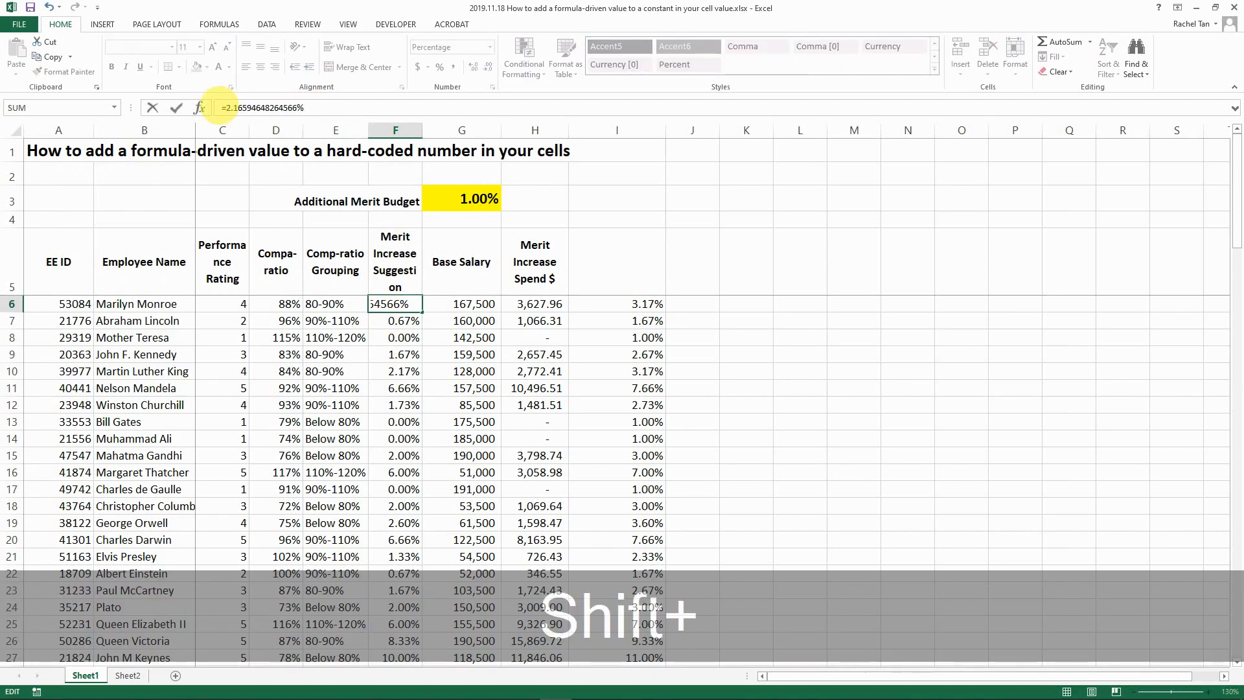
text(-+)
key(BackSpace)
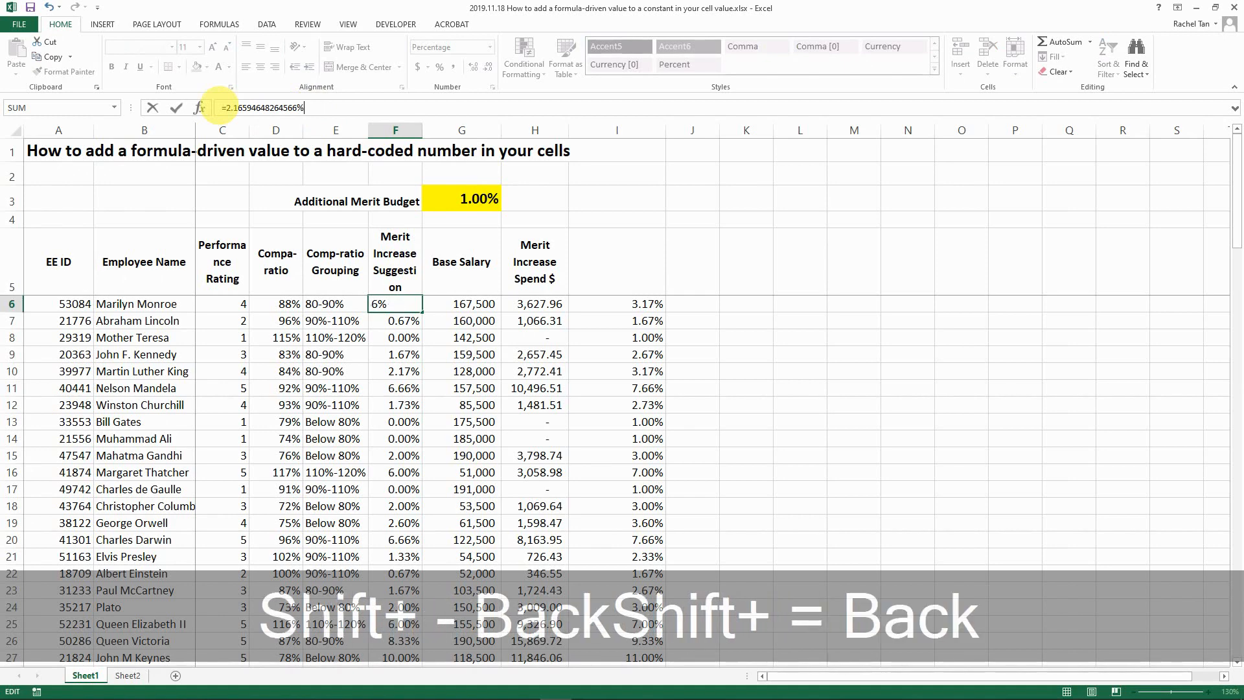
text(+1%)
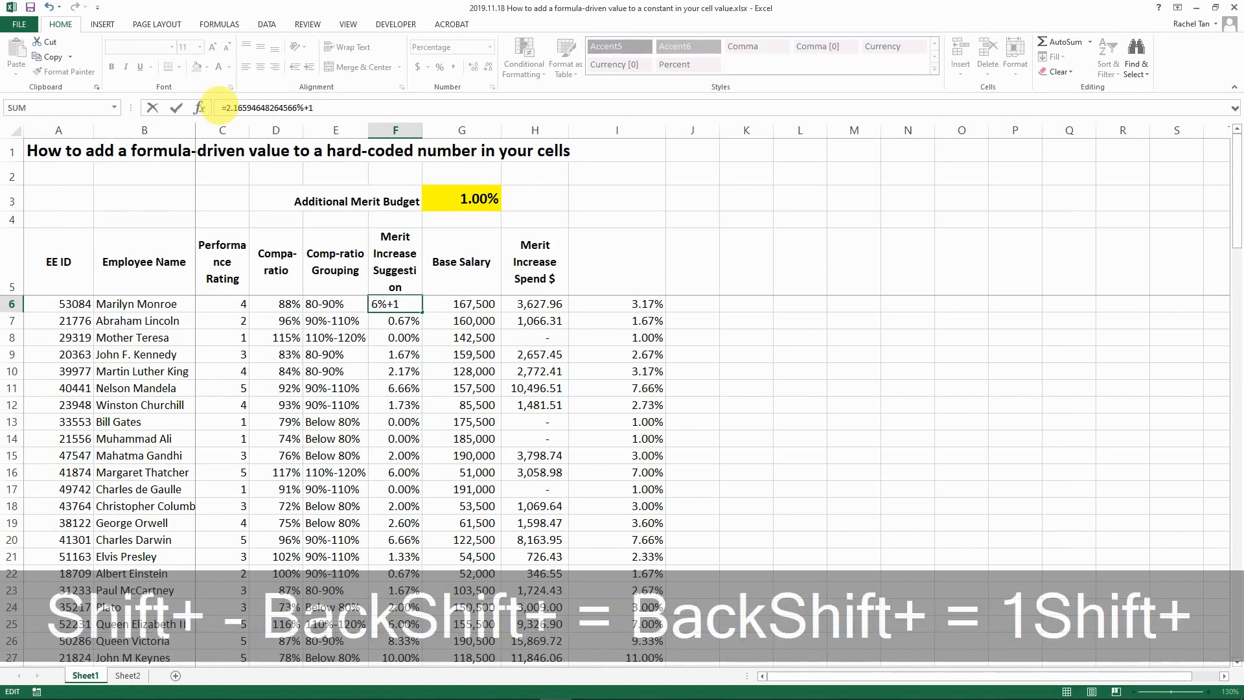
key(Return)
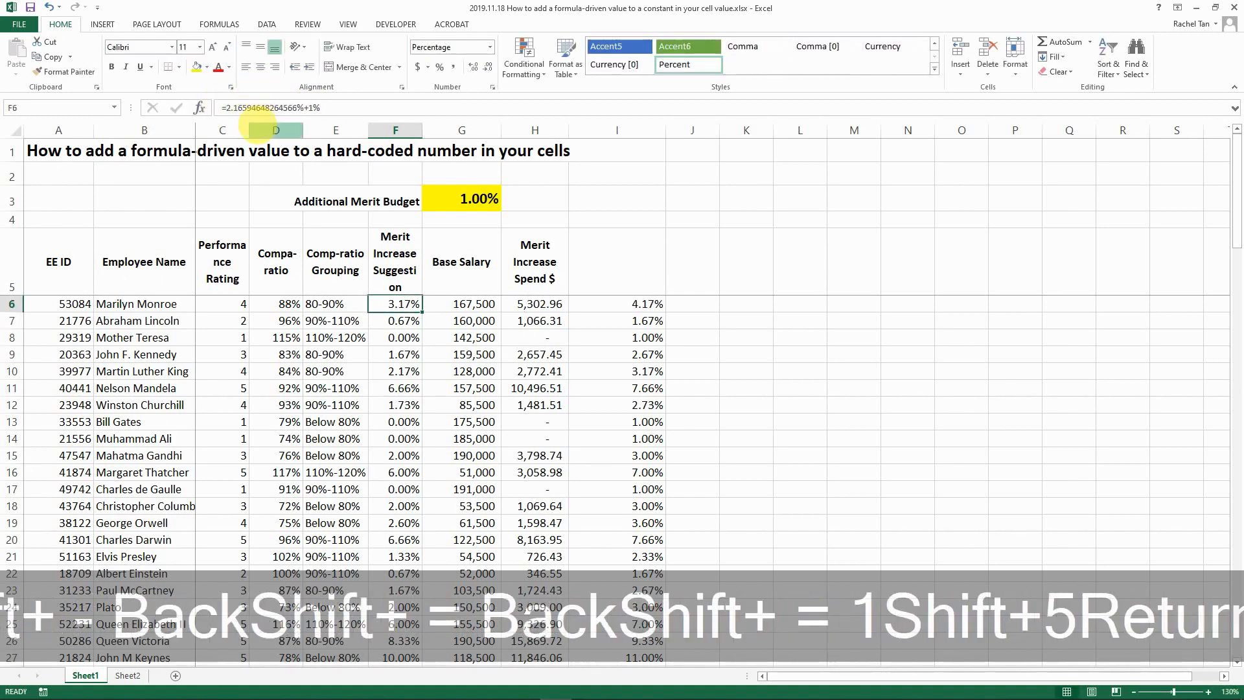
click(395, 304)
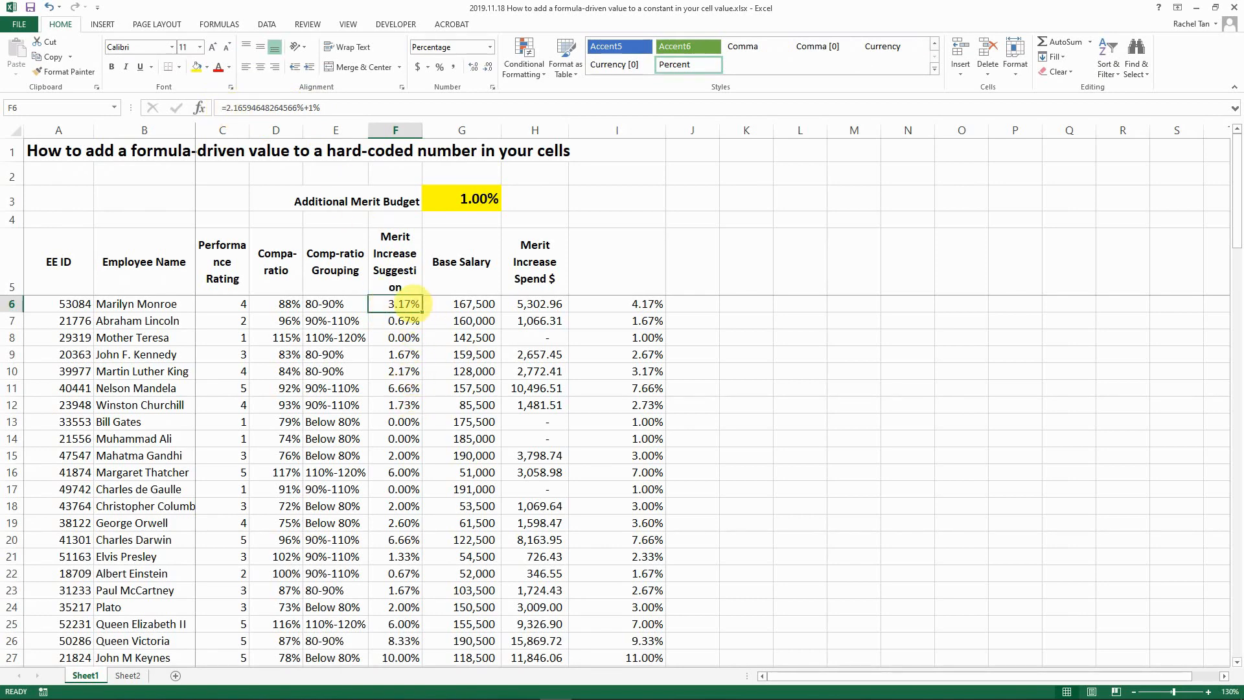
click(538, 304)
double_click(540, 304)
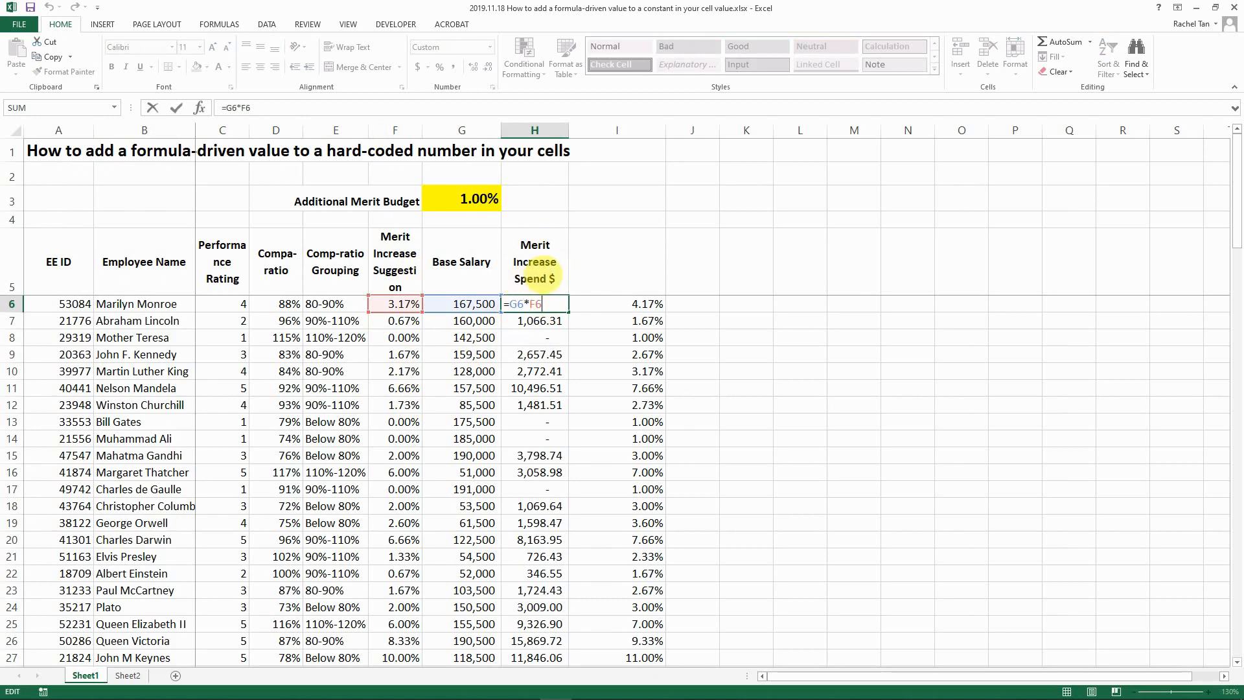
key(ctrl+Return)
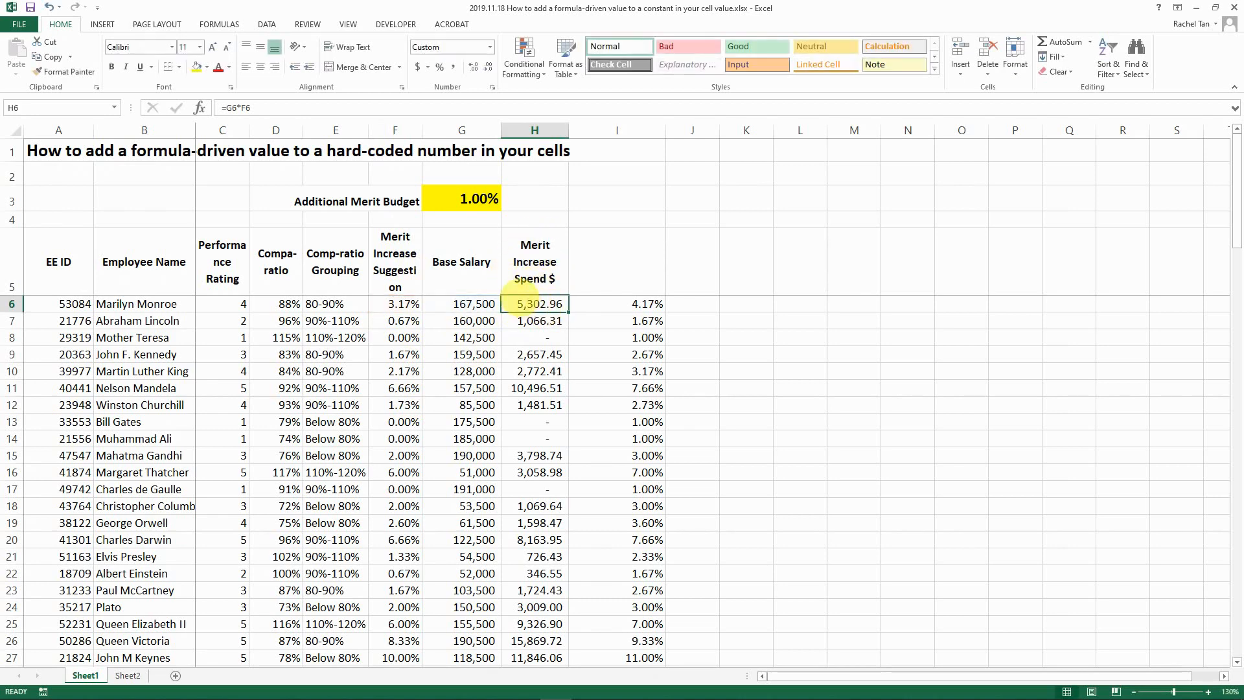
- Inspect the underlying suggestion values in F6, F7, F8 and F11
click(402, 304)
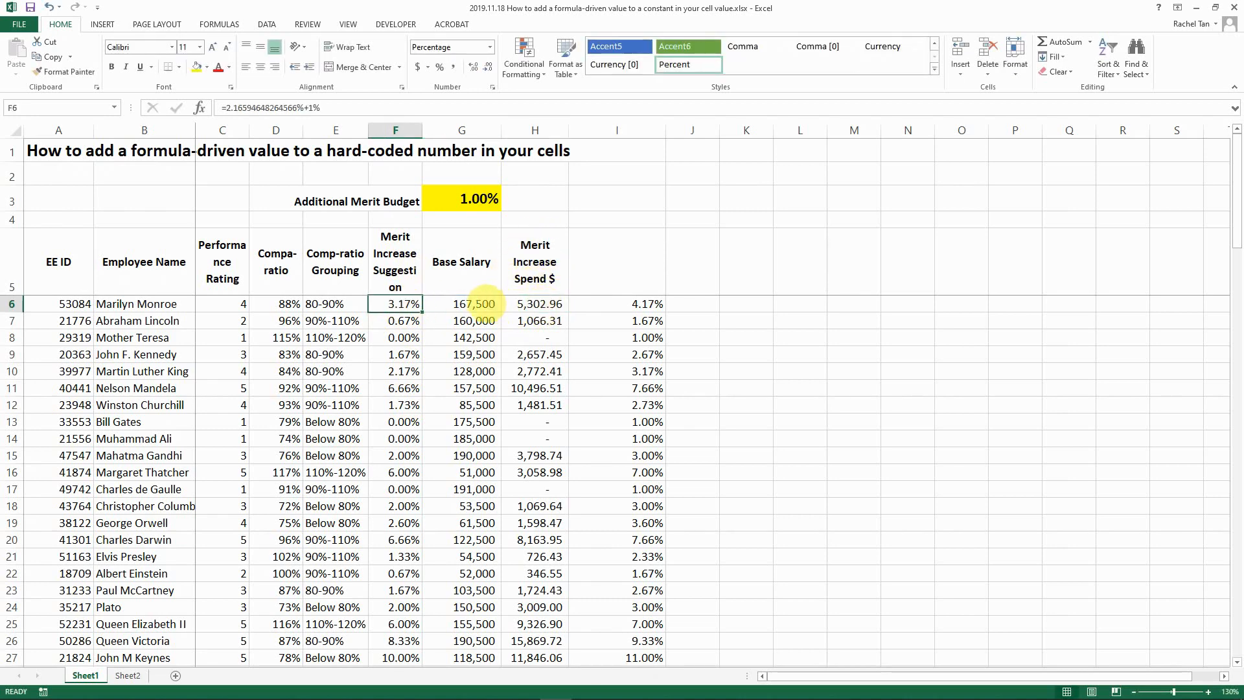
click(405, 321)
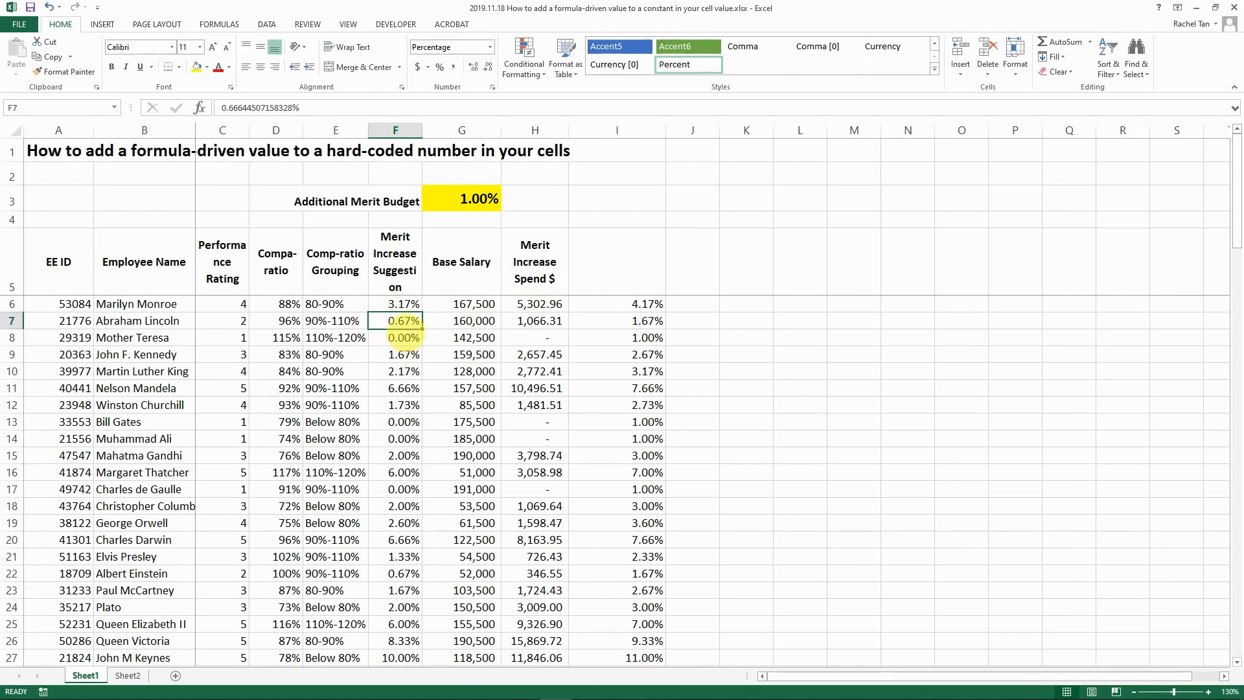
click(398, 338)
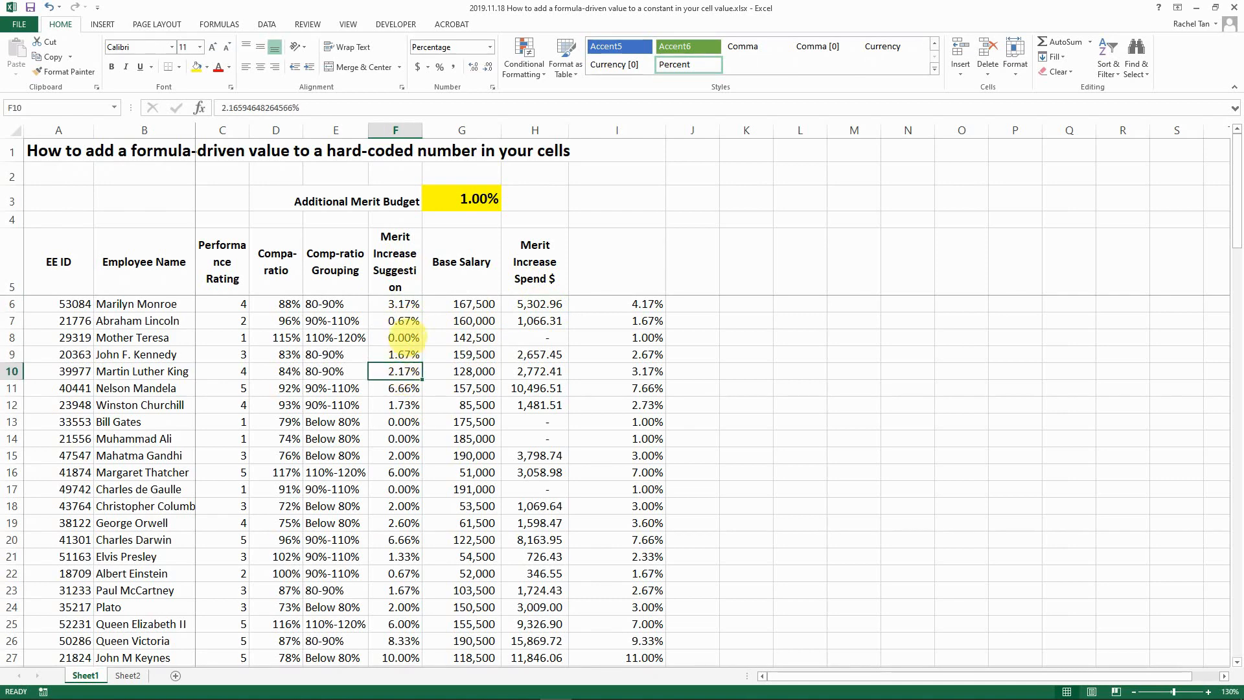
click(402, 387)
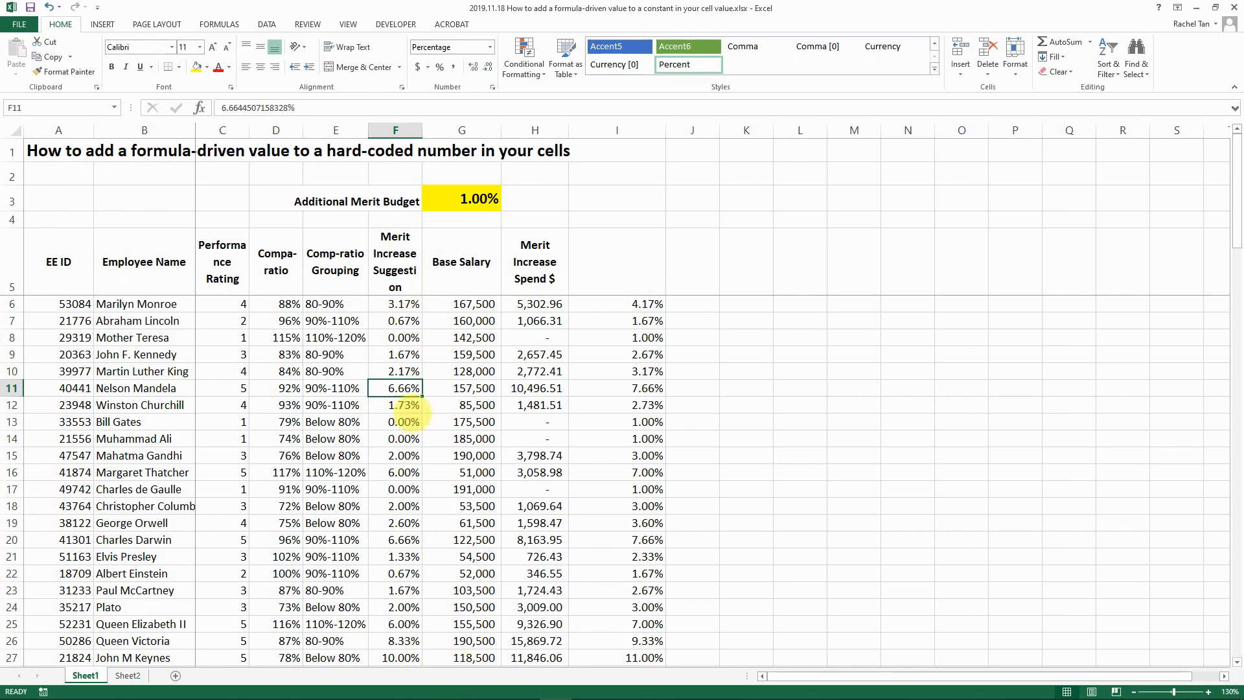
click(397, 306)
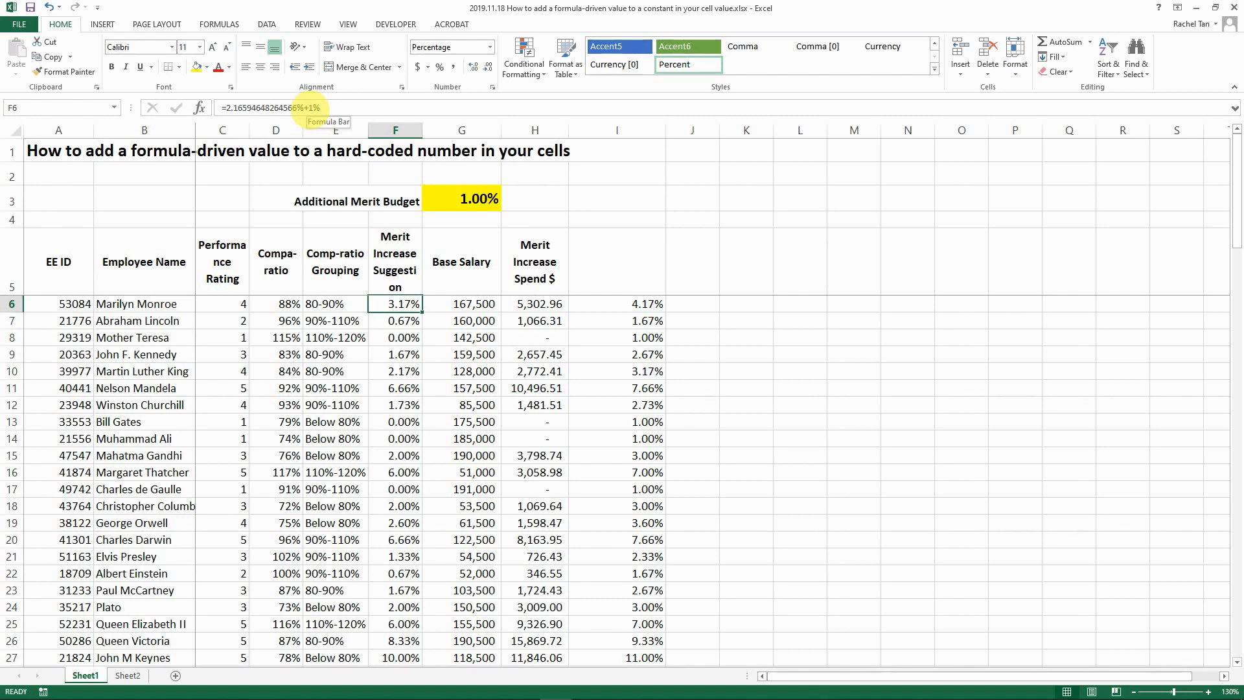
- Strip the added 1% and equals sign from F6, leaving a plain 2.17%
click(320, 108)
key(BackSpace)
key(BackSpace)
key(BackSpace)
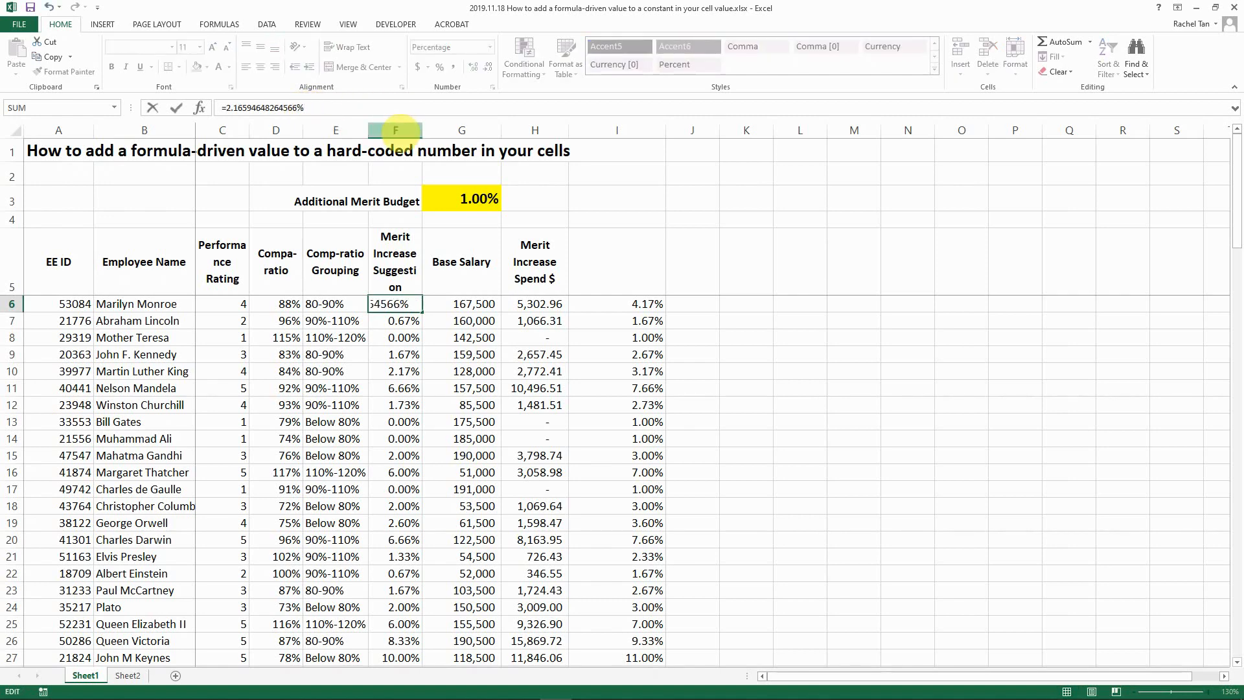
key(Home)
key(Delete)
key(Return)
key(Up)
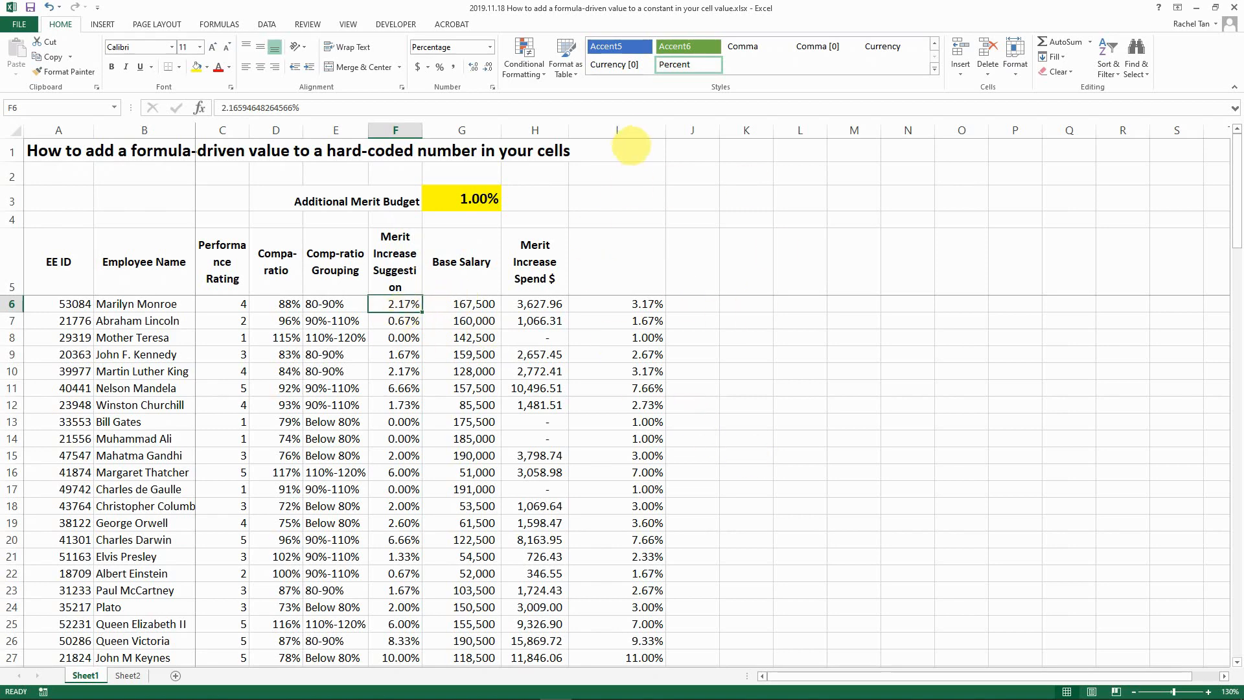
- Clear all the helper formulas from column I
click(632, 131)
key(Delete)
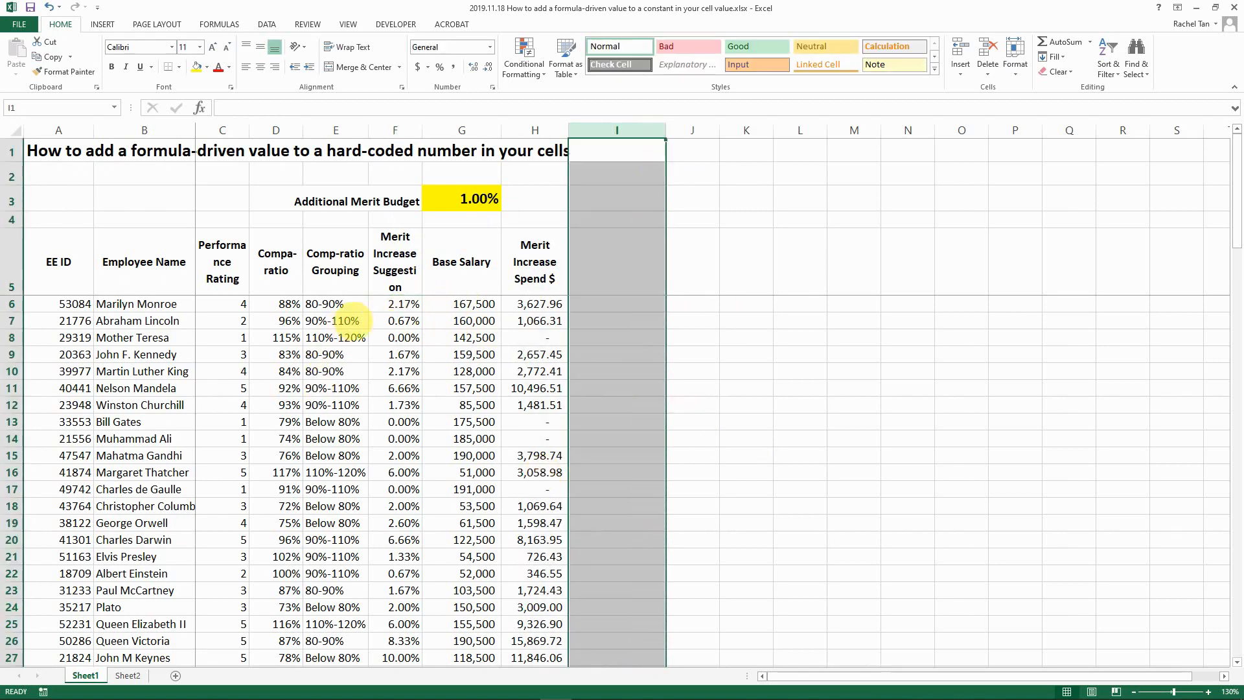
click(389, 306)
click(457, 207)
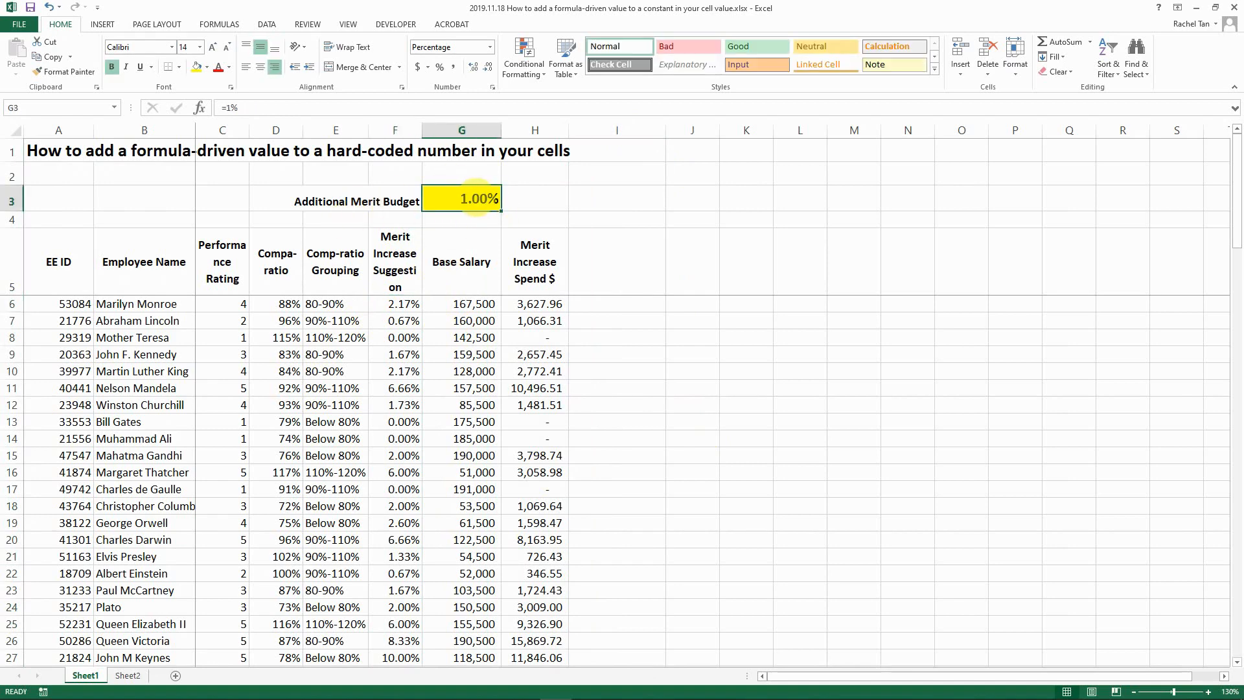
- Paste Special with Add to apply G3's copied 1.00% onto F6:F105
key(ctrl+c)
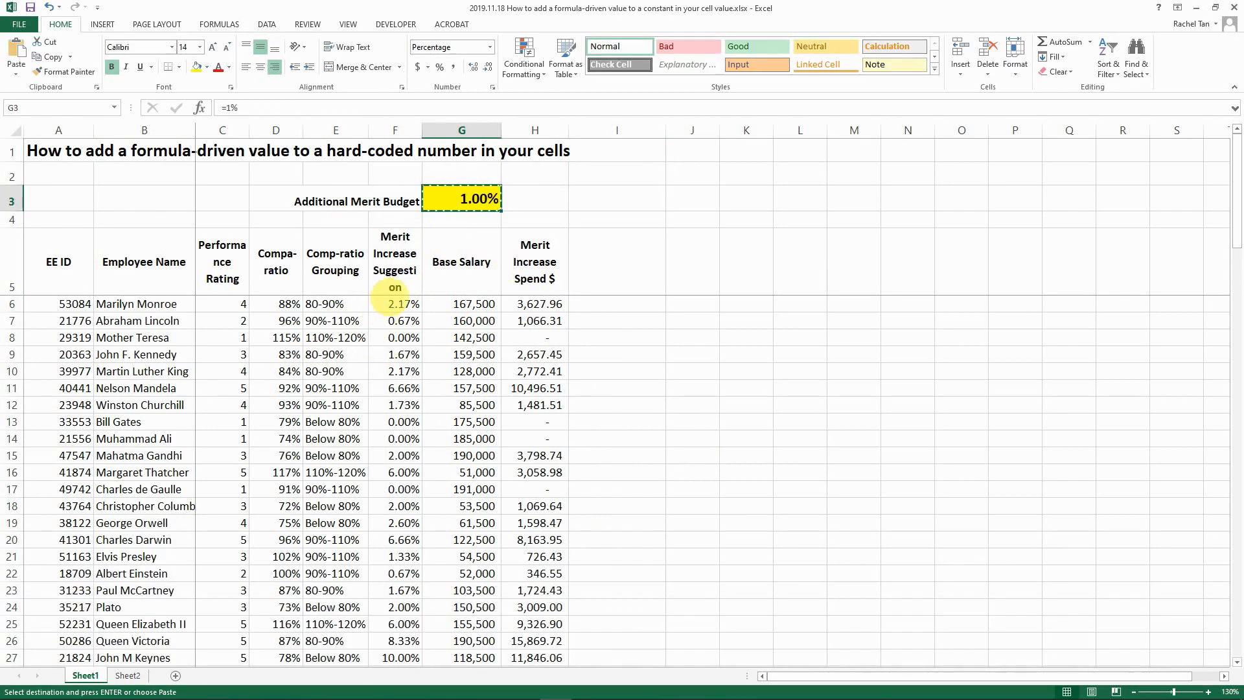
click(396, 305)
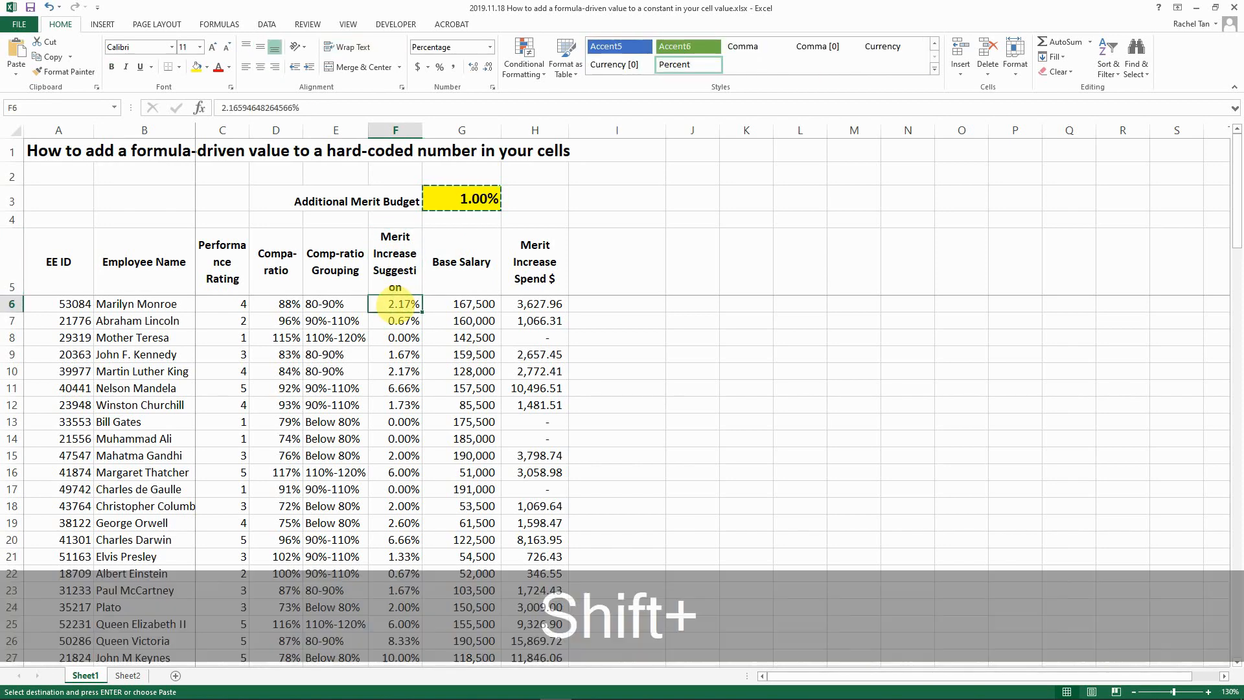
key(ctrl+shift+Down)
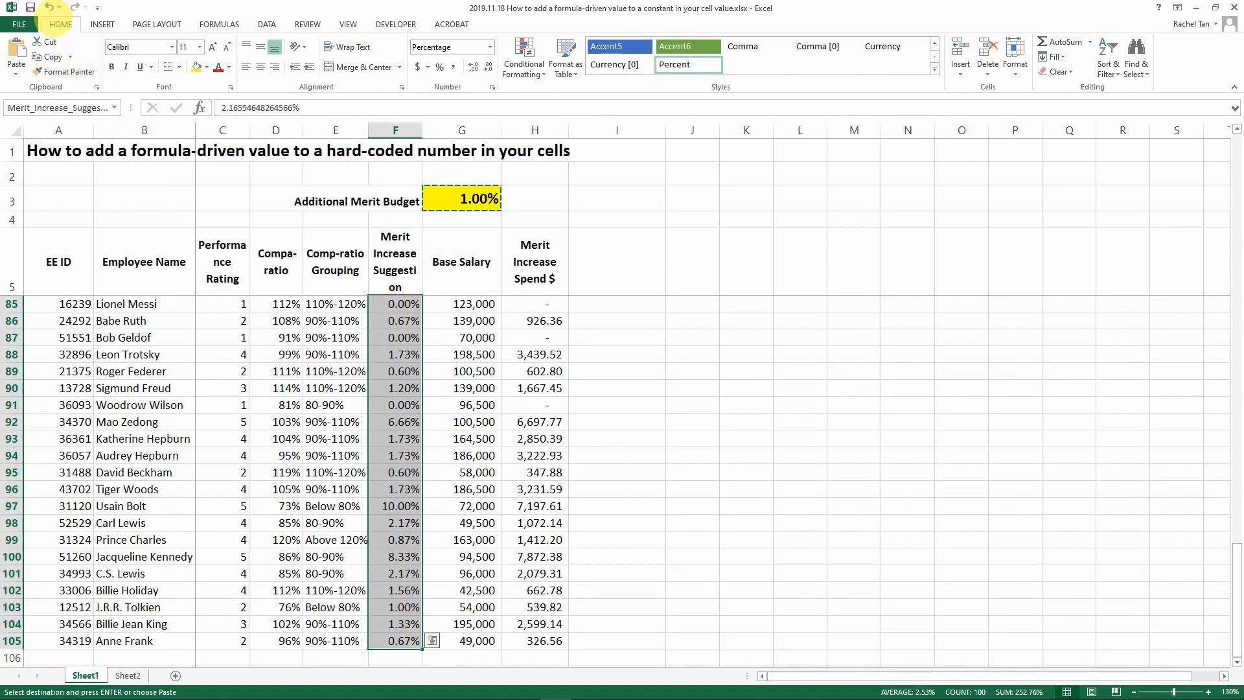
click(16, 72)
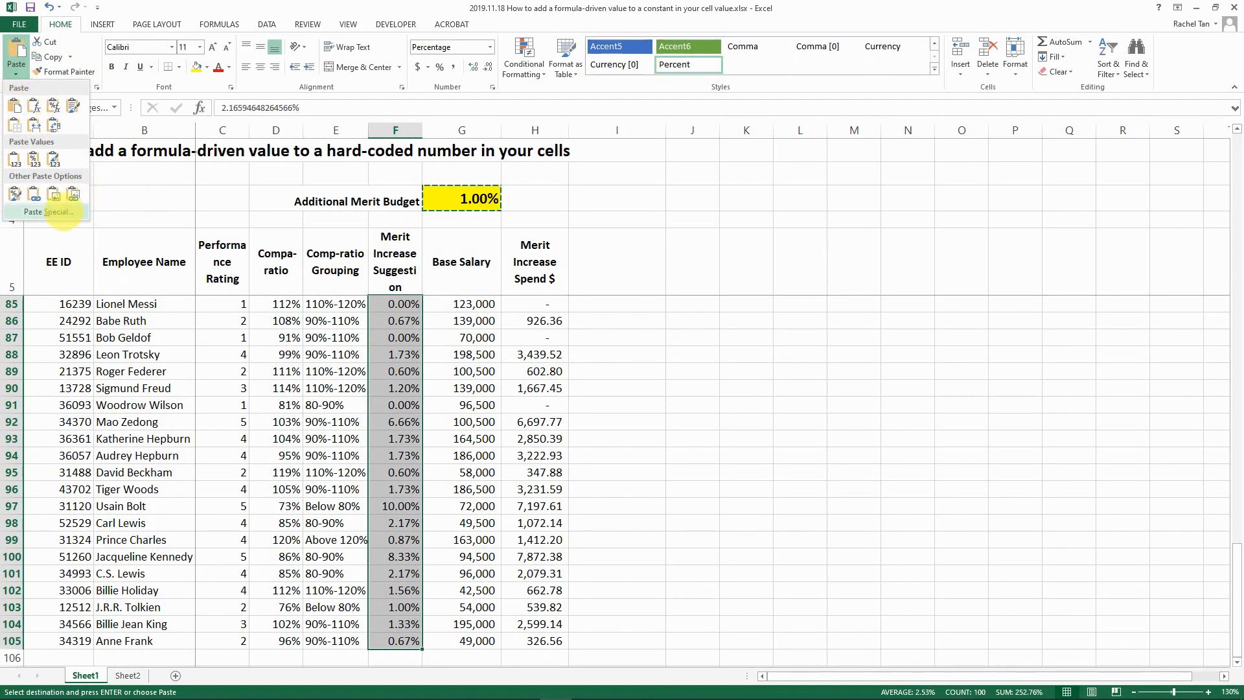
click(50, 211)
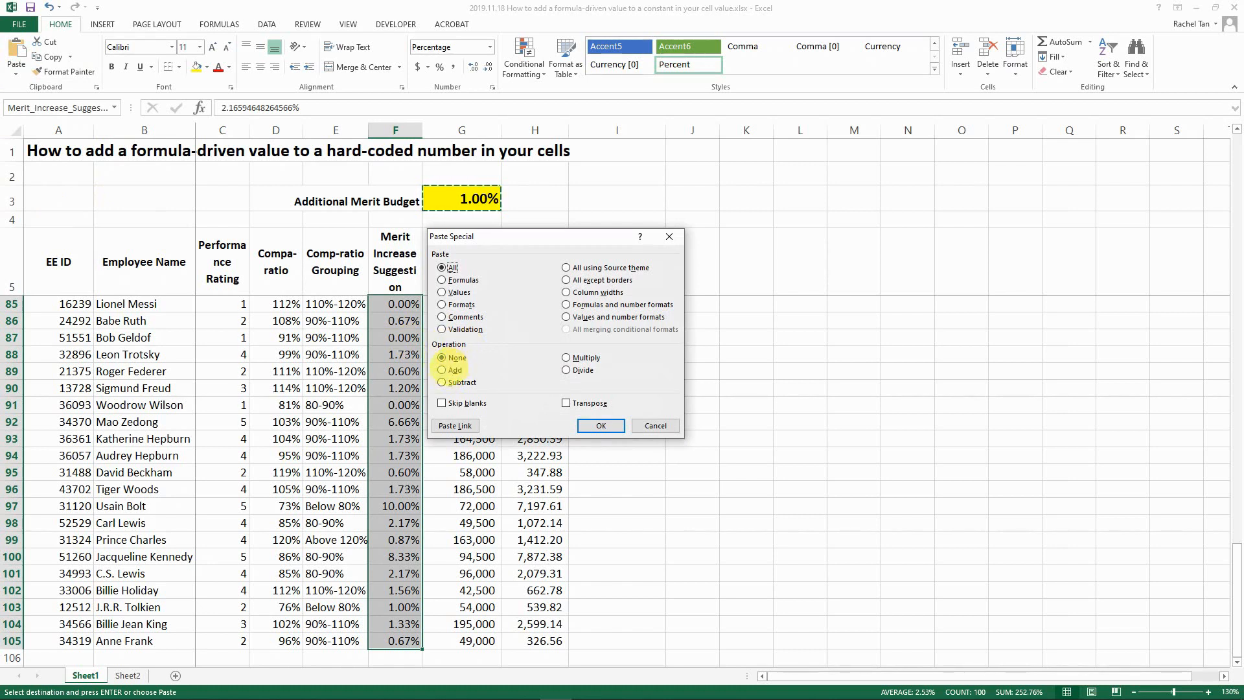
click(447, 370)
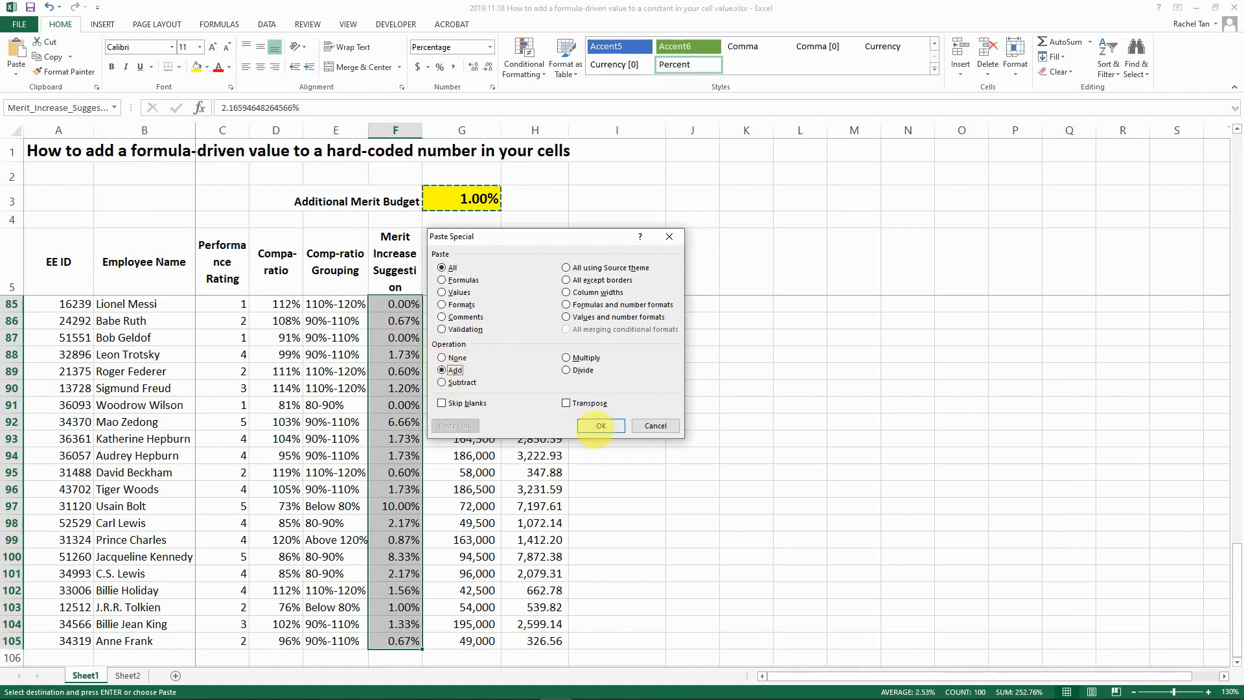
click(601, 426)
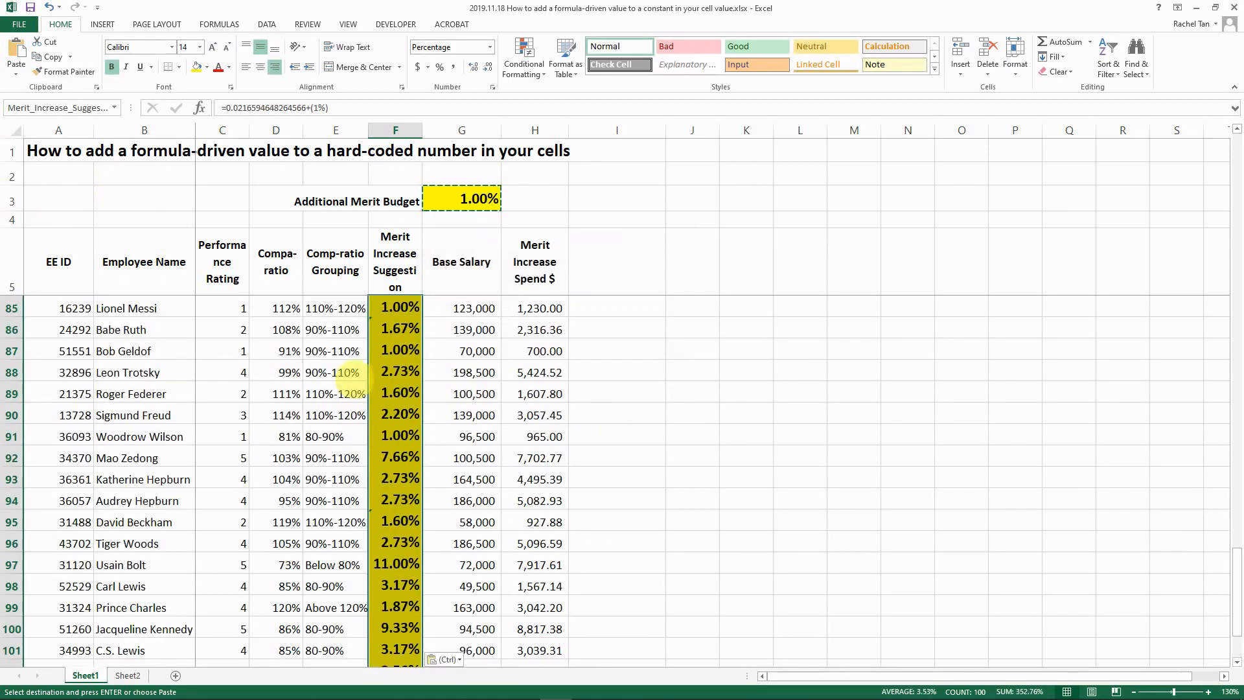
click(398, 282)
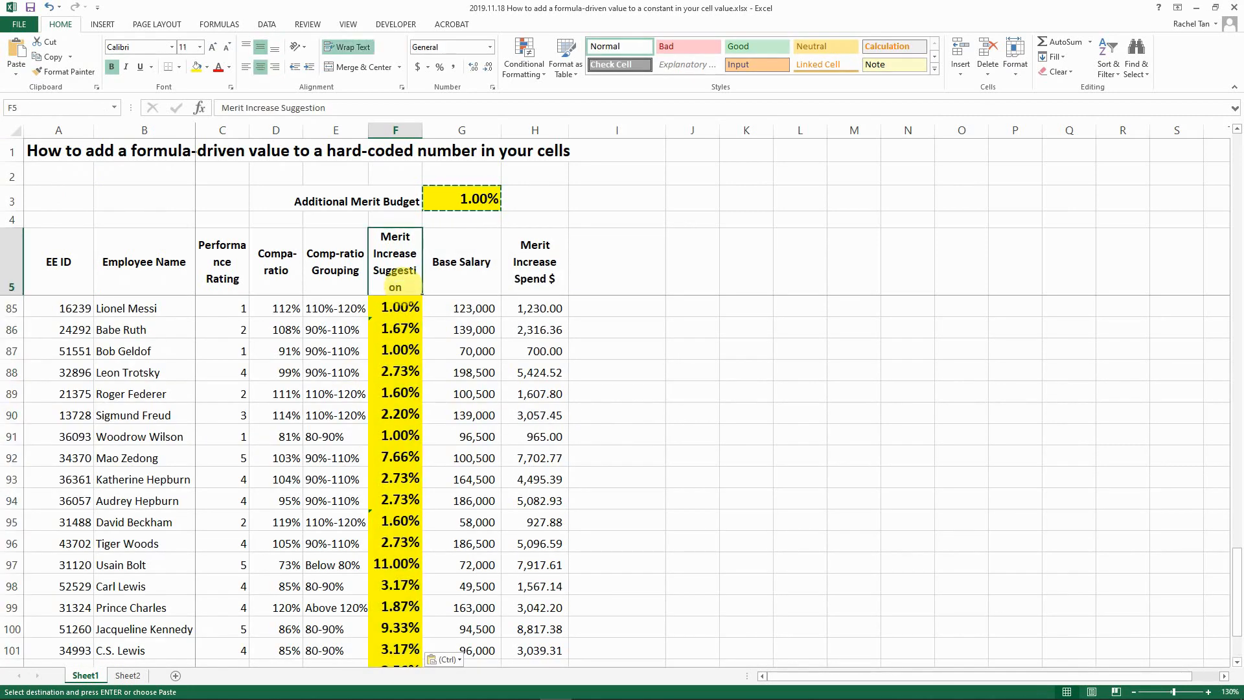
key(Down)
key(Escape)
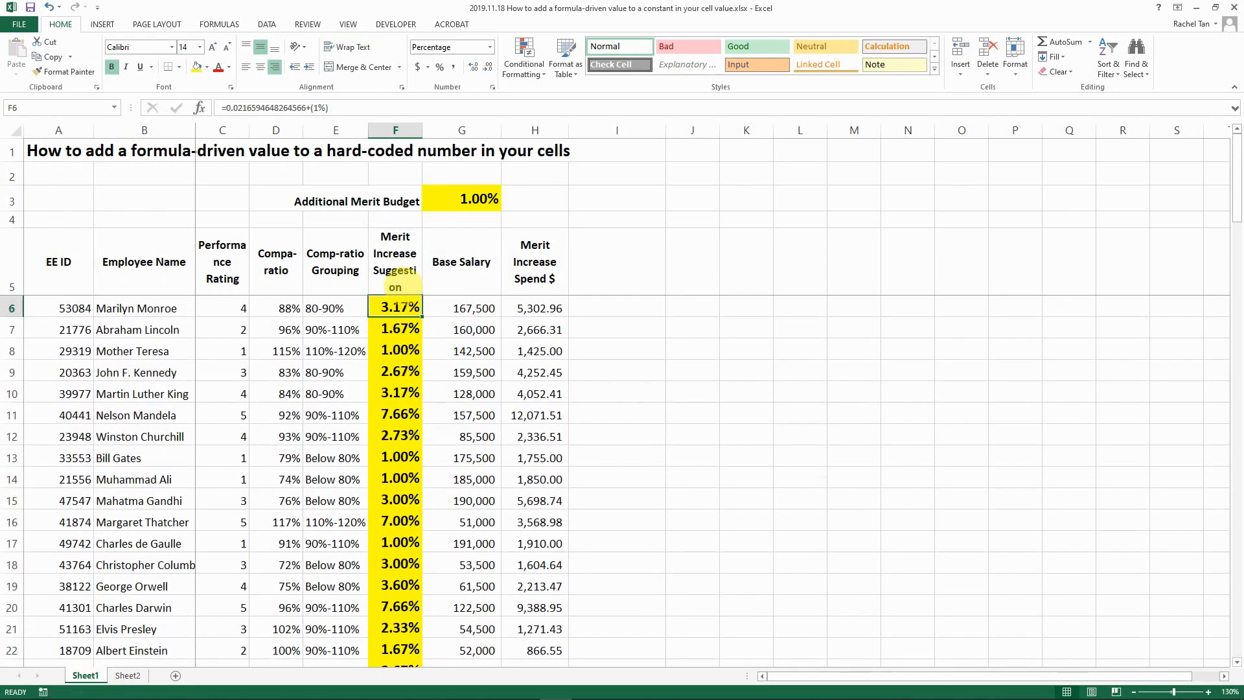
key(Up)
key(Down)
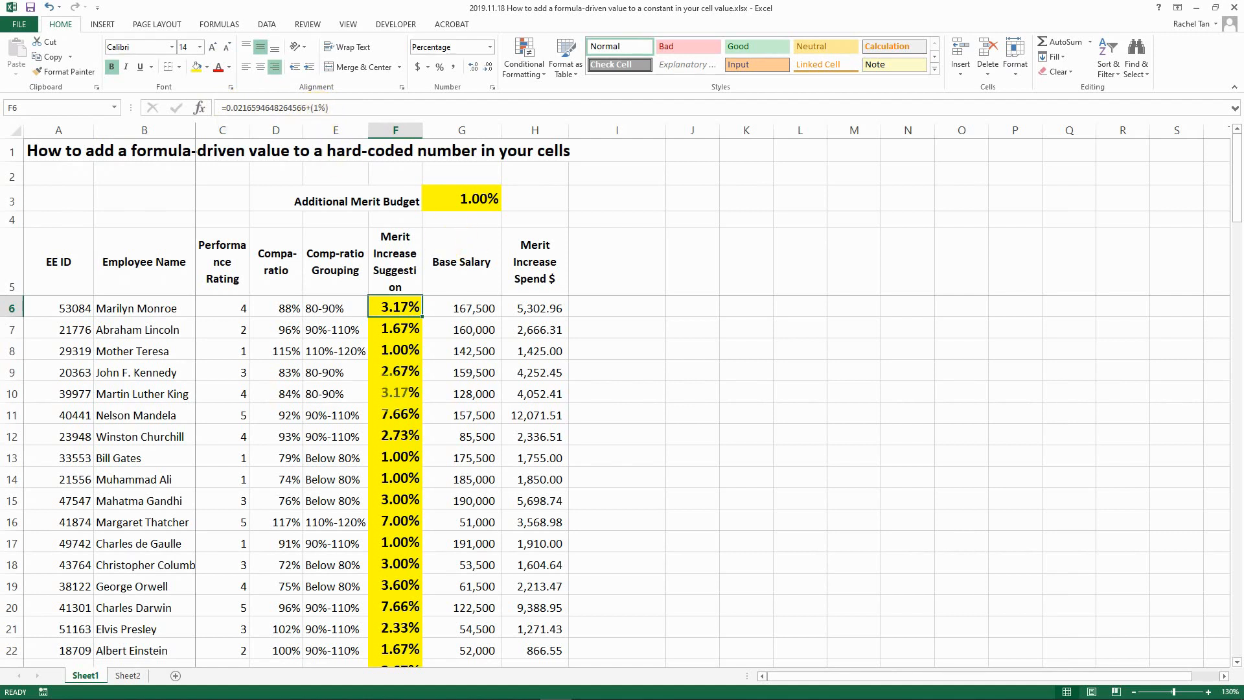
click(391, 393)
click(397, 457)
click(397, 374)
click(398, 458)
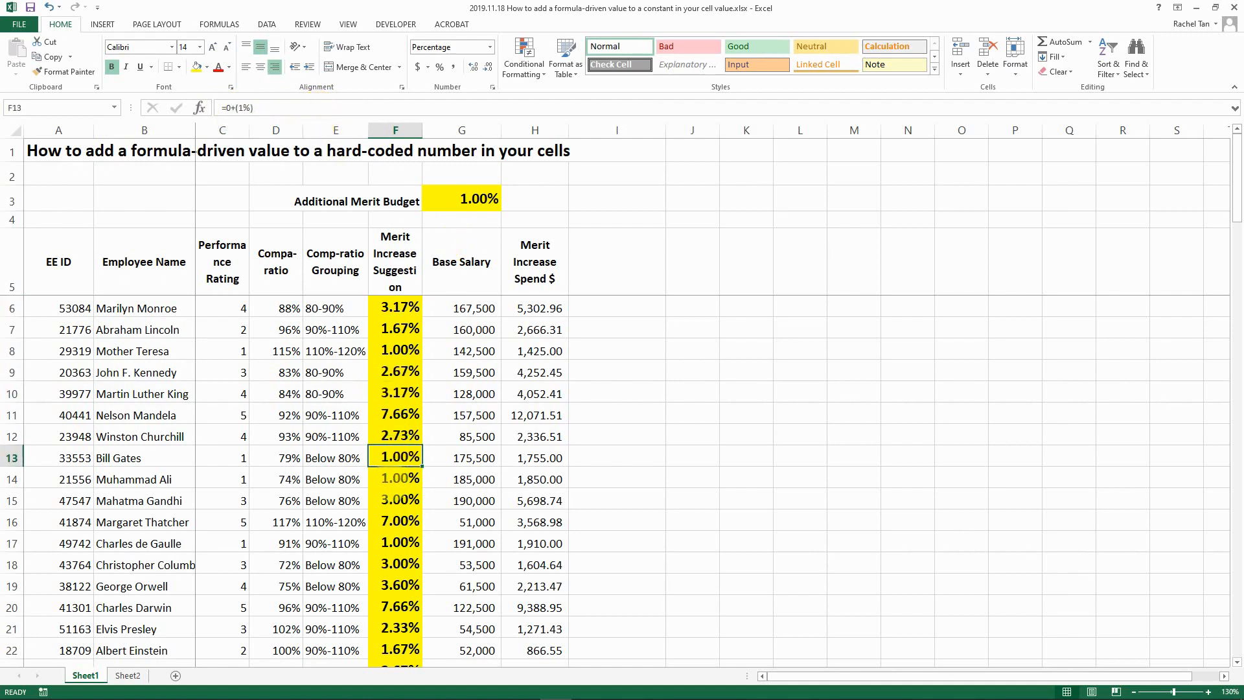
click(398, 501)
click(398, 523)
click(399, 565)
click(399, 585)
click(399, 608)
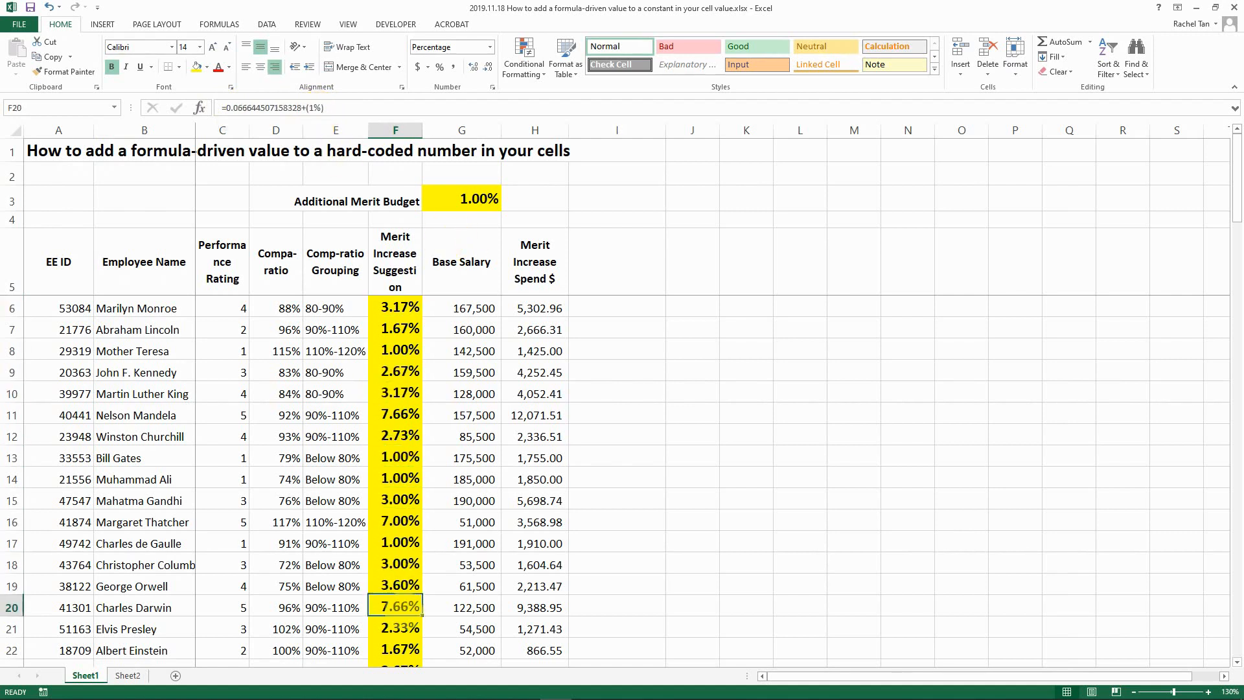
scroll(408, 609, down, 3)
click(398, 586)
scroll(399, 586, up, 3)
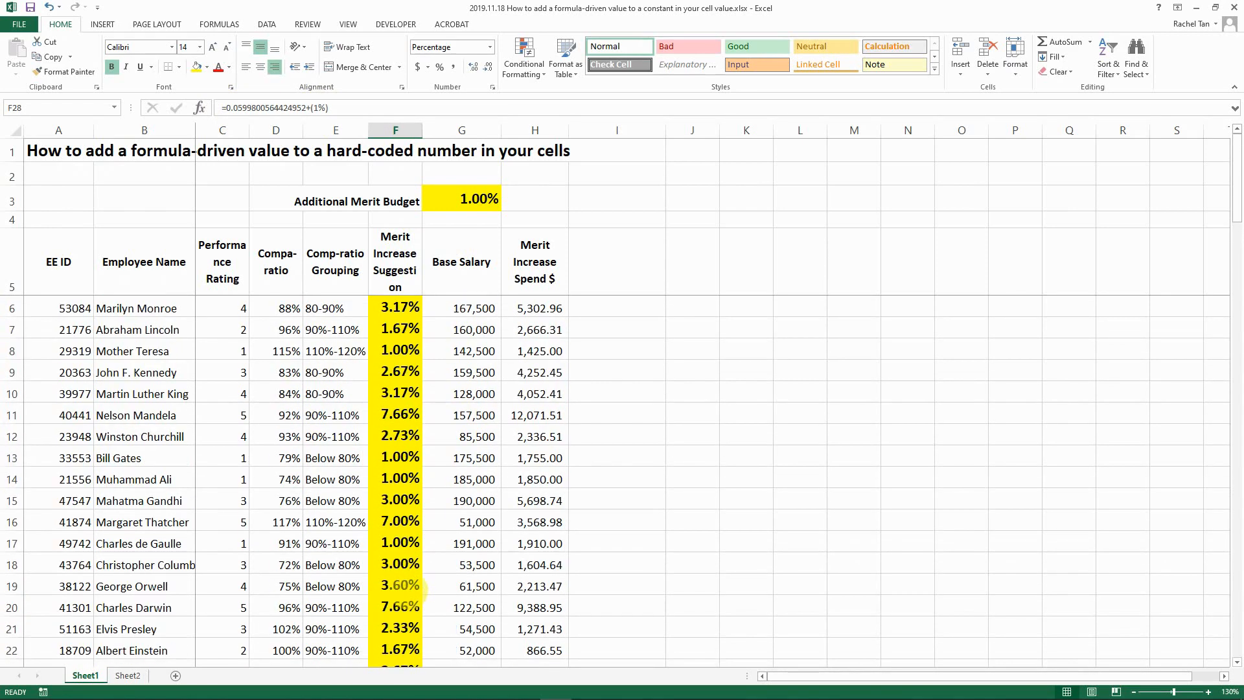
click(553, 283)
double_click(548, 308)
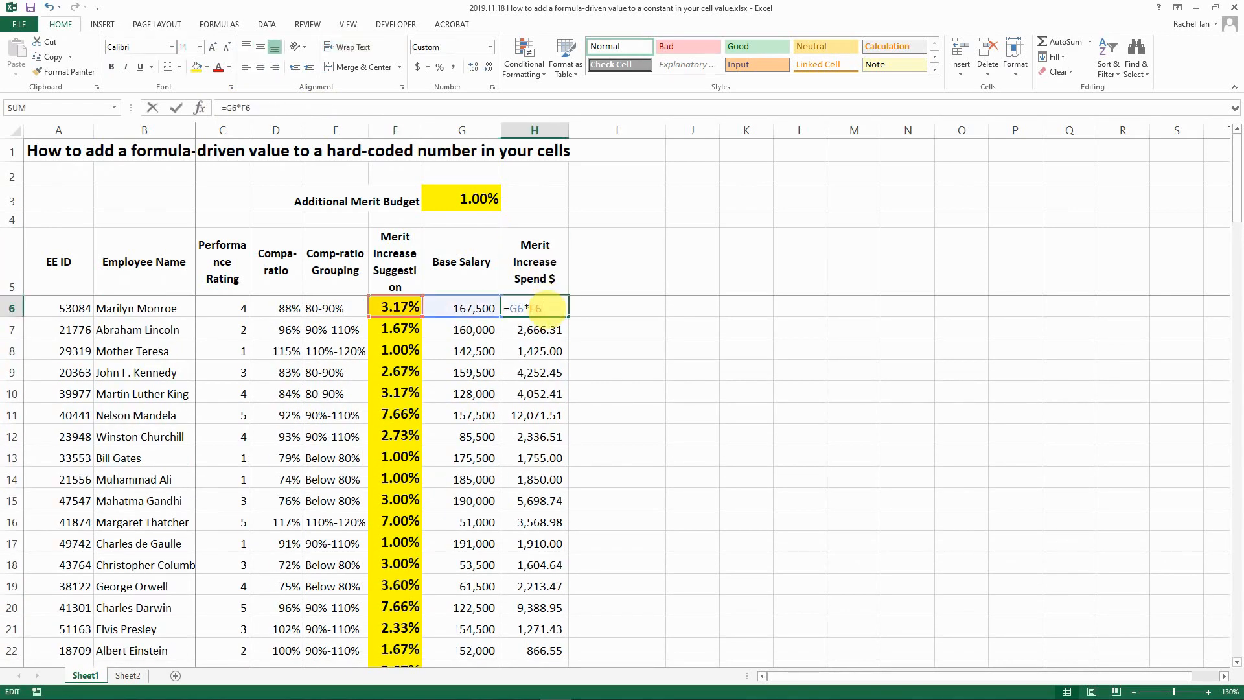
key(Escape)
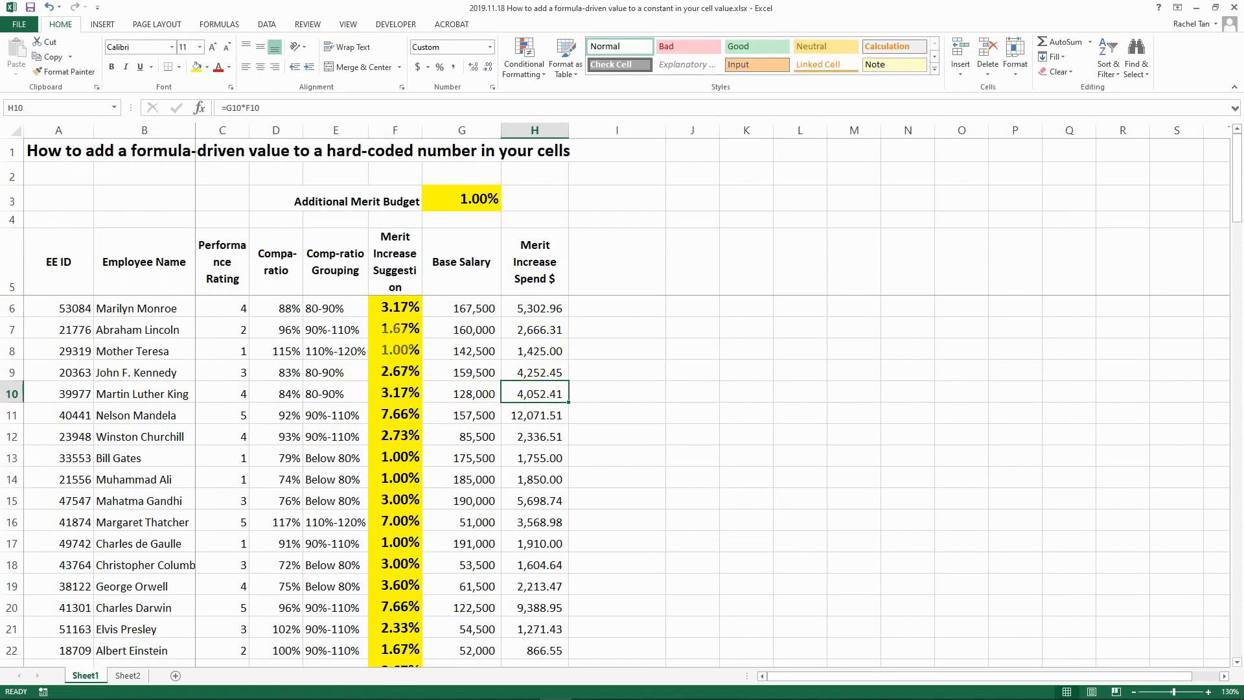
click(398, 351)
click(414, 305)
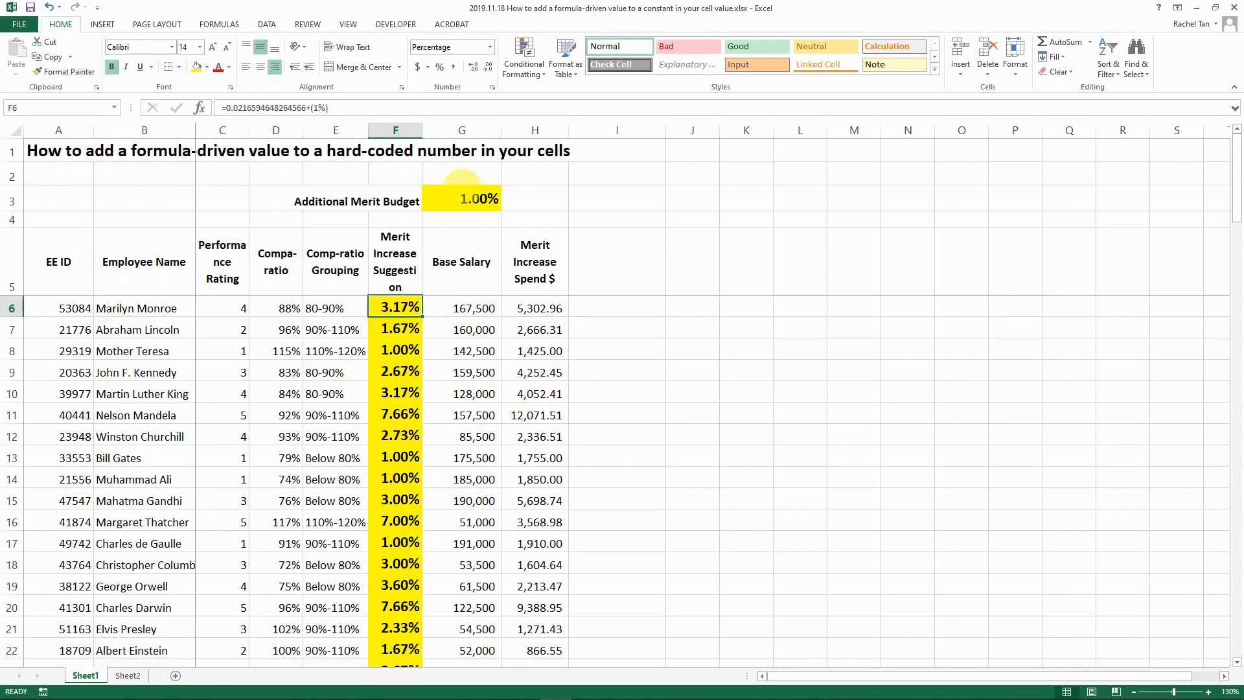
- Change the Additional Merit Budget in G3 to 1.50%
click(453, 198)
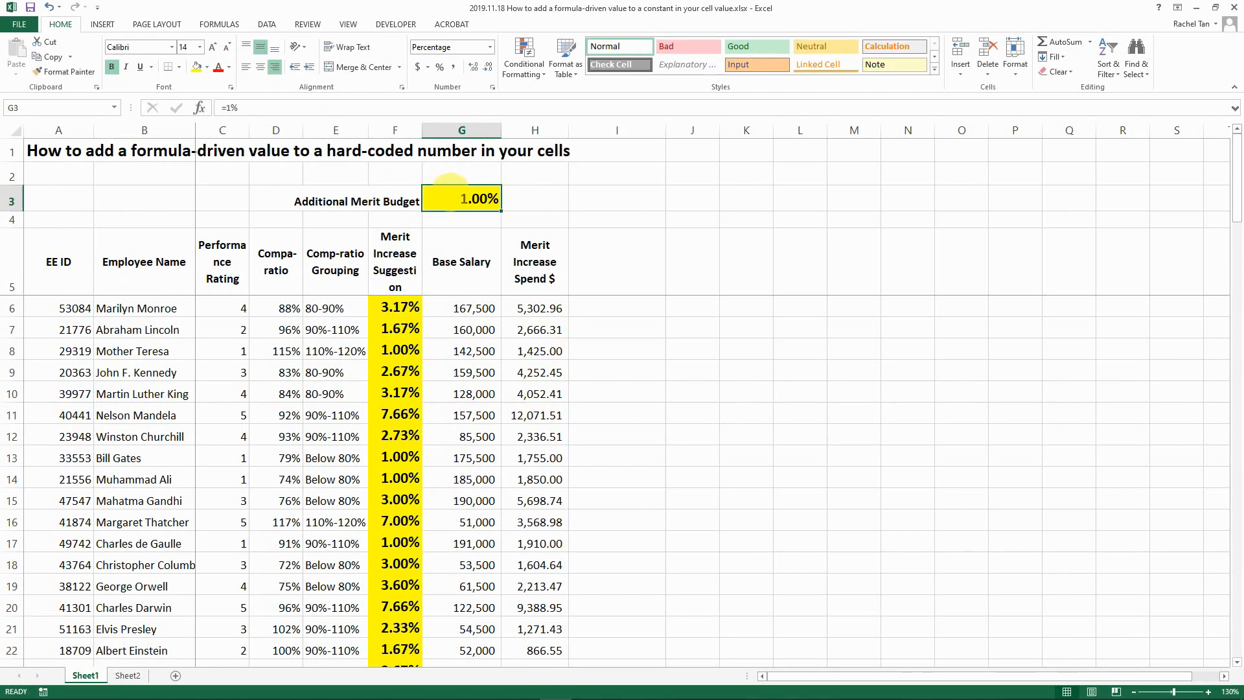
text(1.5)
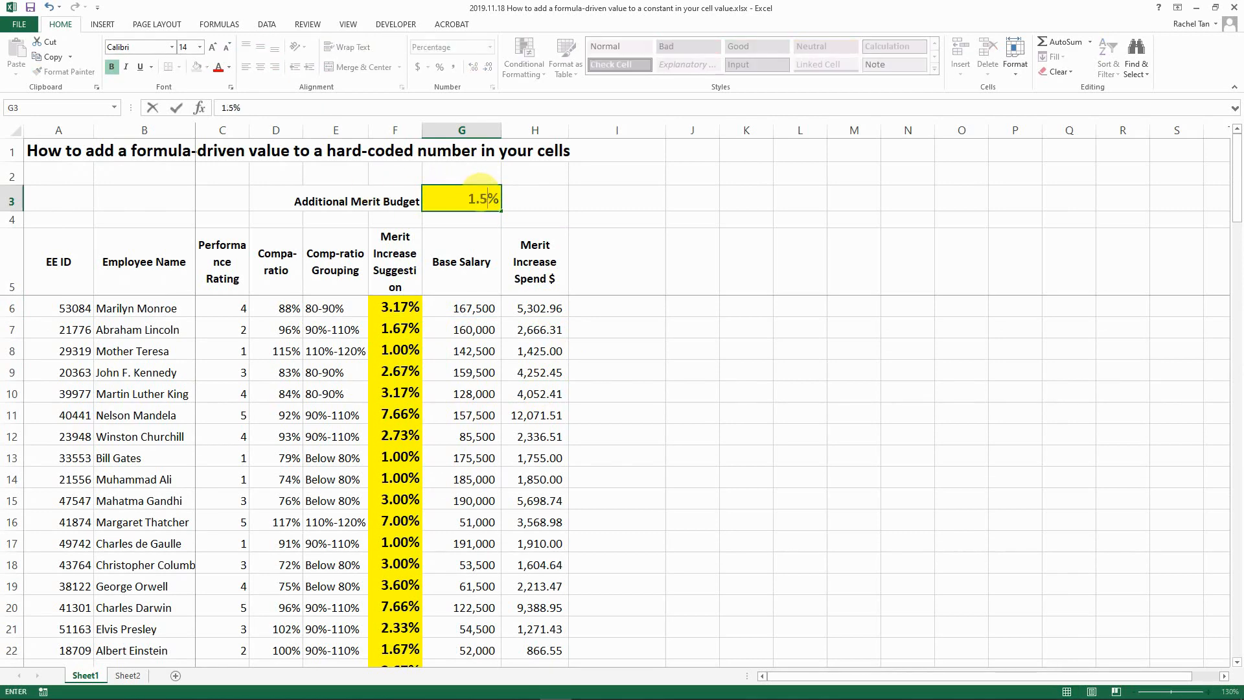
key(Return)
- Paste Special with Add to apply the copied 1.50% onto F6:F105
key(ctrl+c)
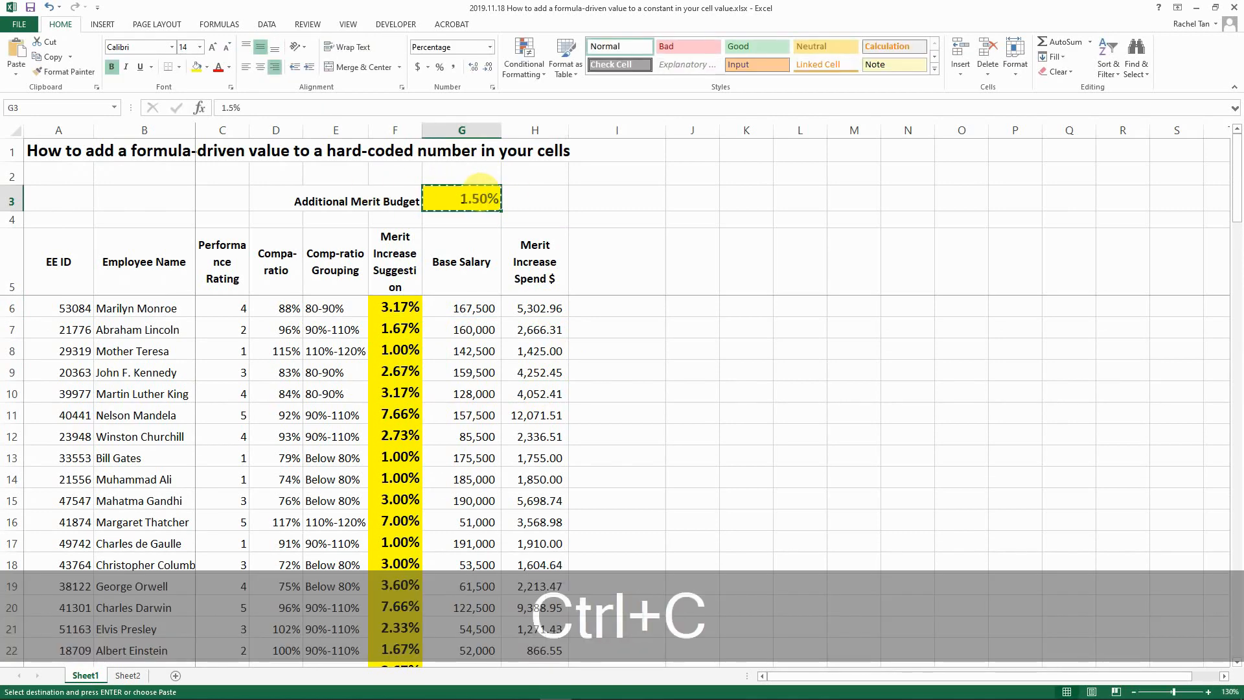
key(Left)
key(Down)
key(shift+ctrl+Down)
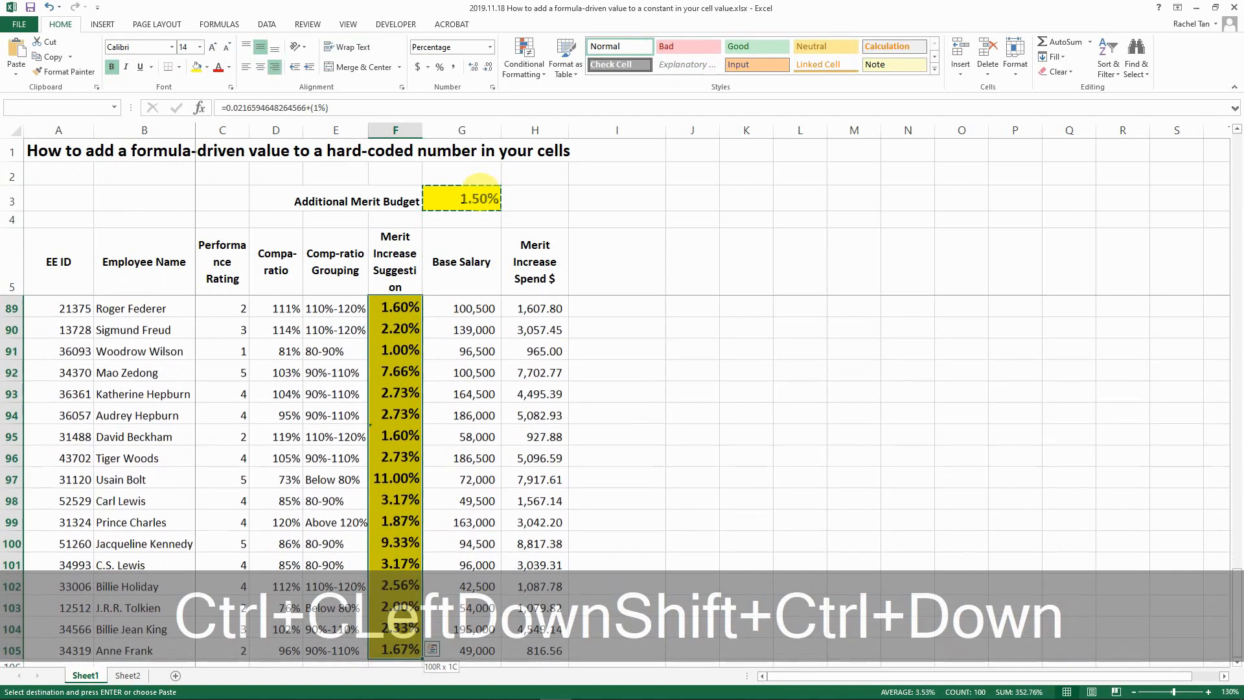
click(17, 73)
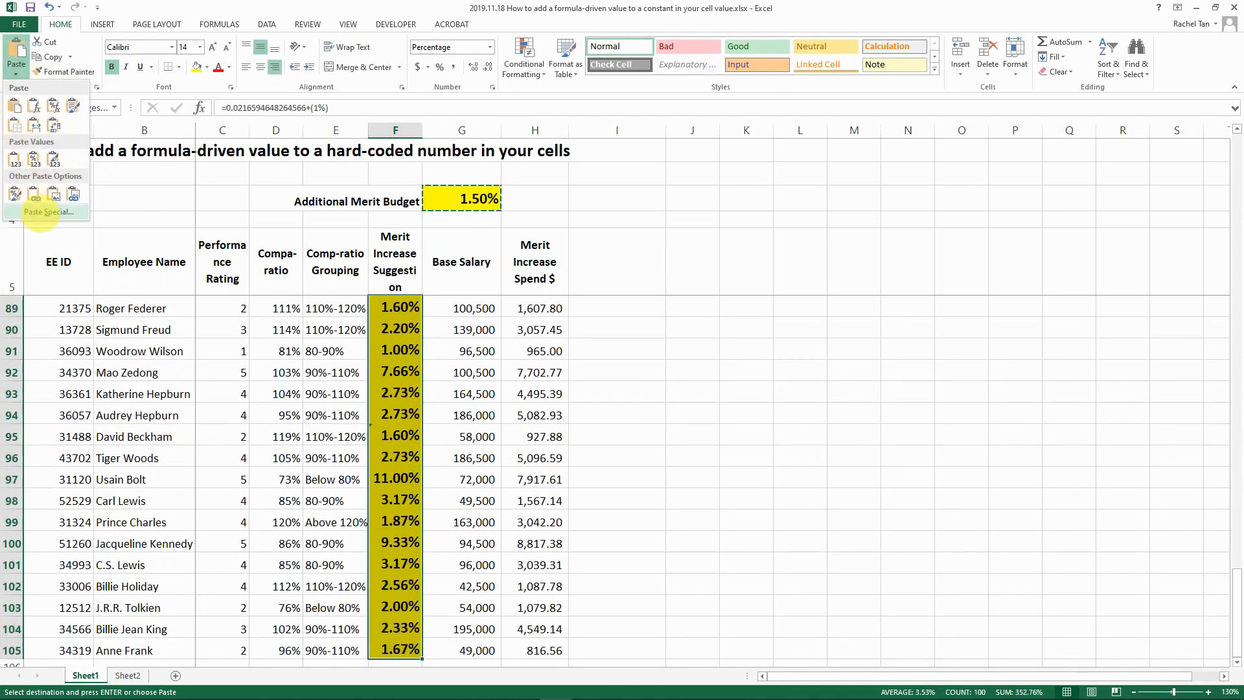
click(39, 213)
click(442, 369)
click(601, 425)
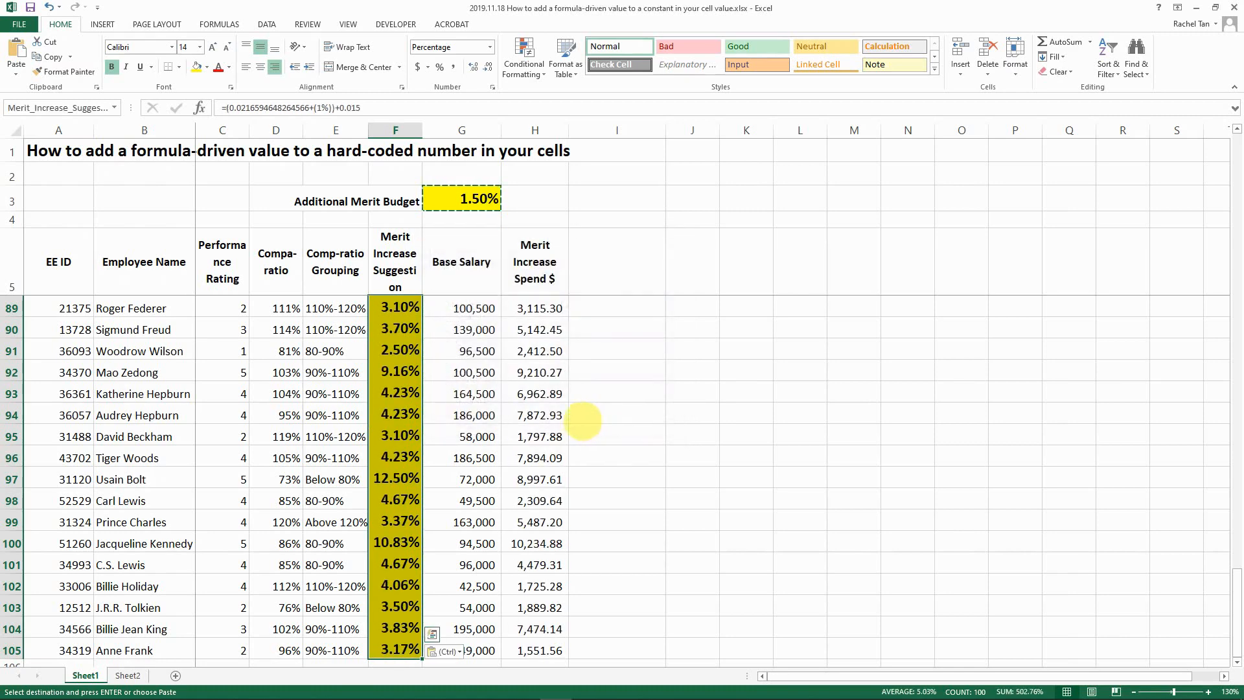
key(Escape)
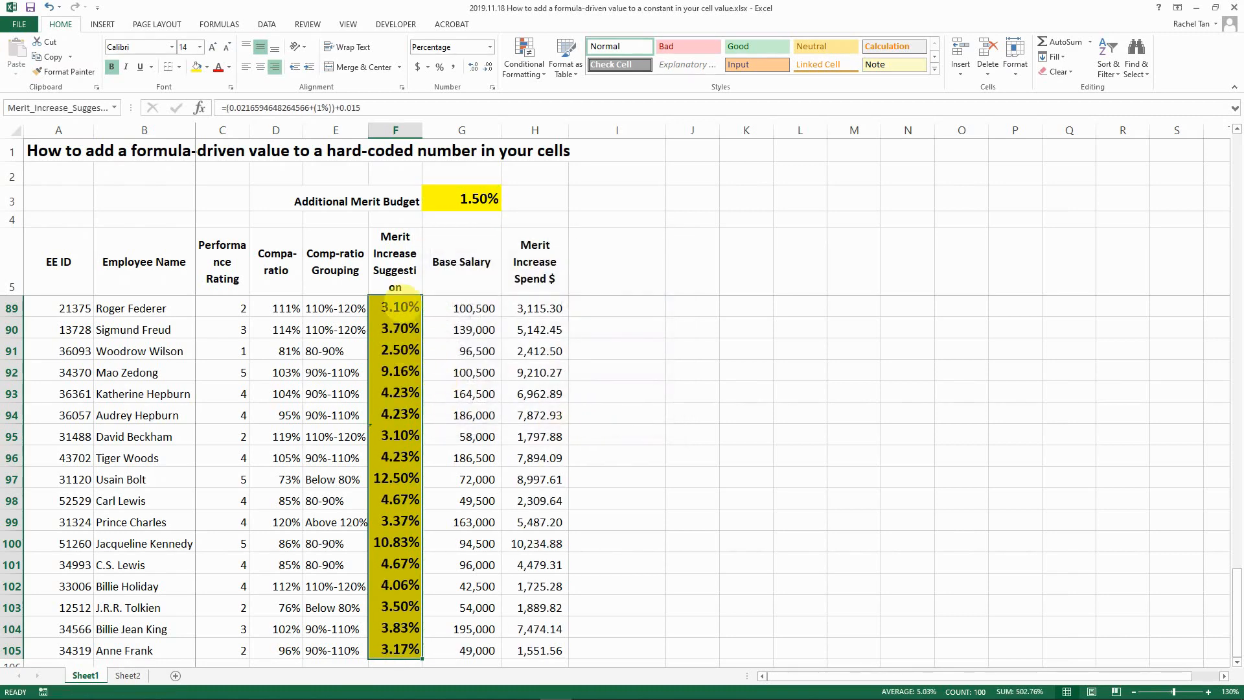
scroll(395, 280, up, 7)
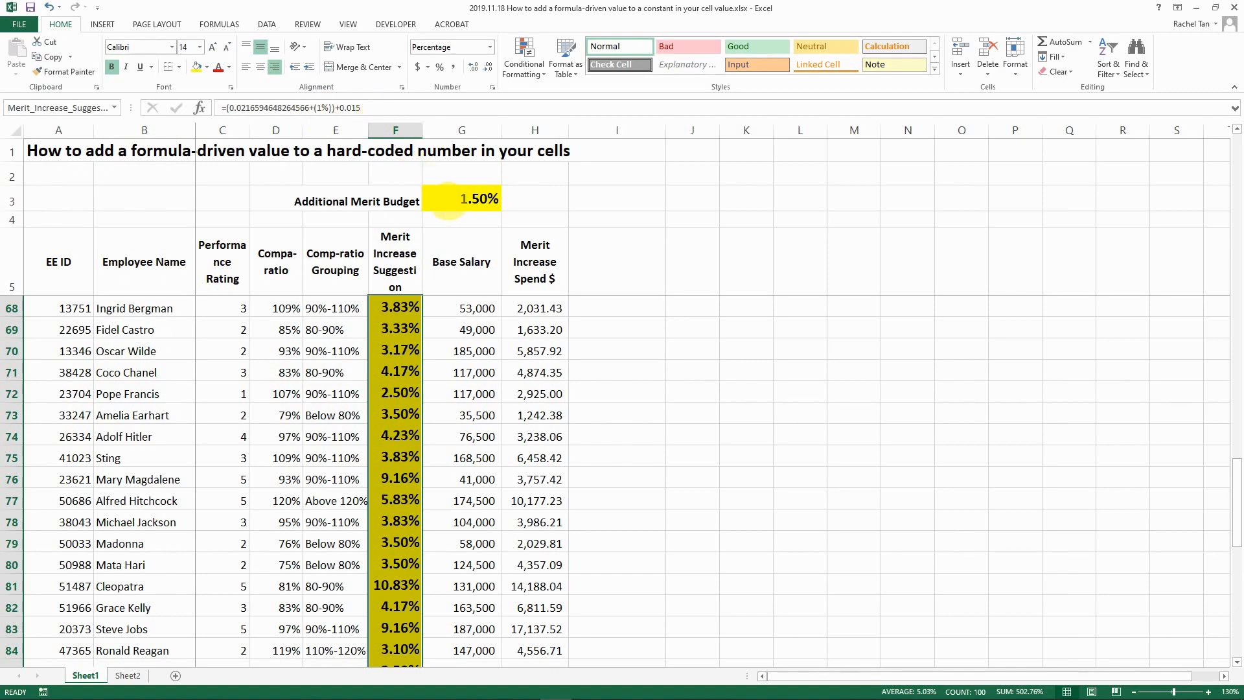
- Set the Additional Merit Budget in G3 to -2.5%
click(471, 198)
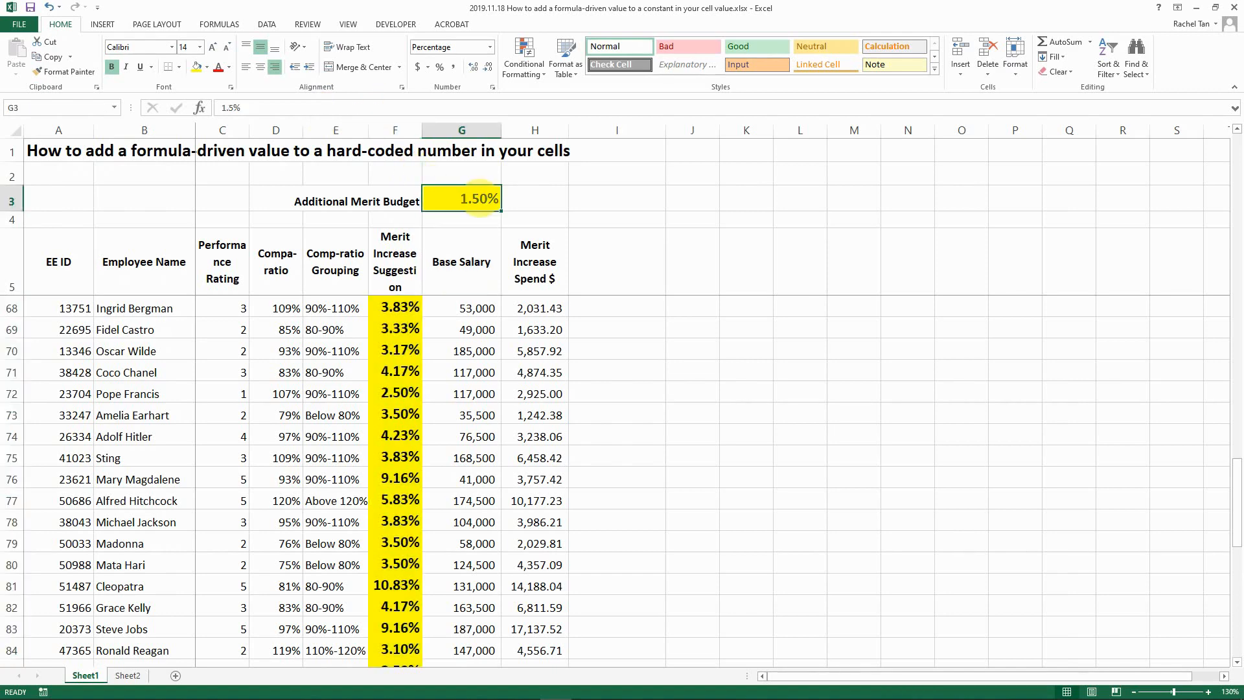
text(-)
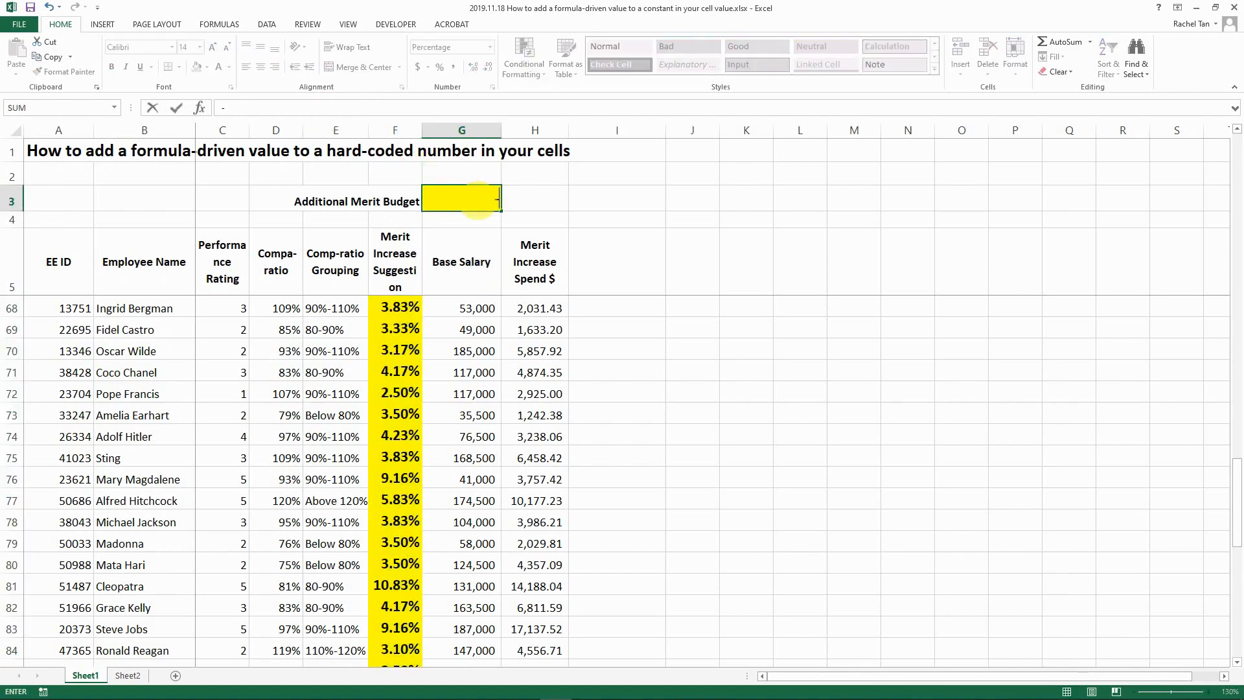
key(Escape)
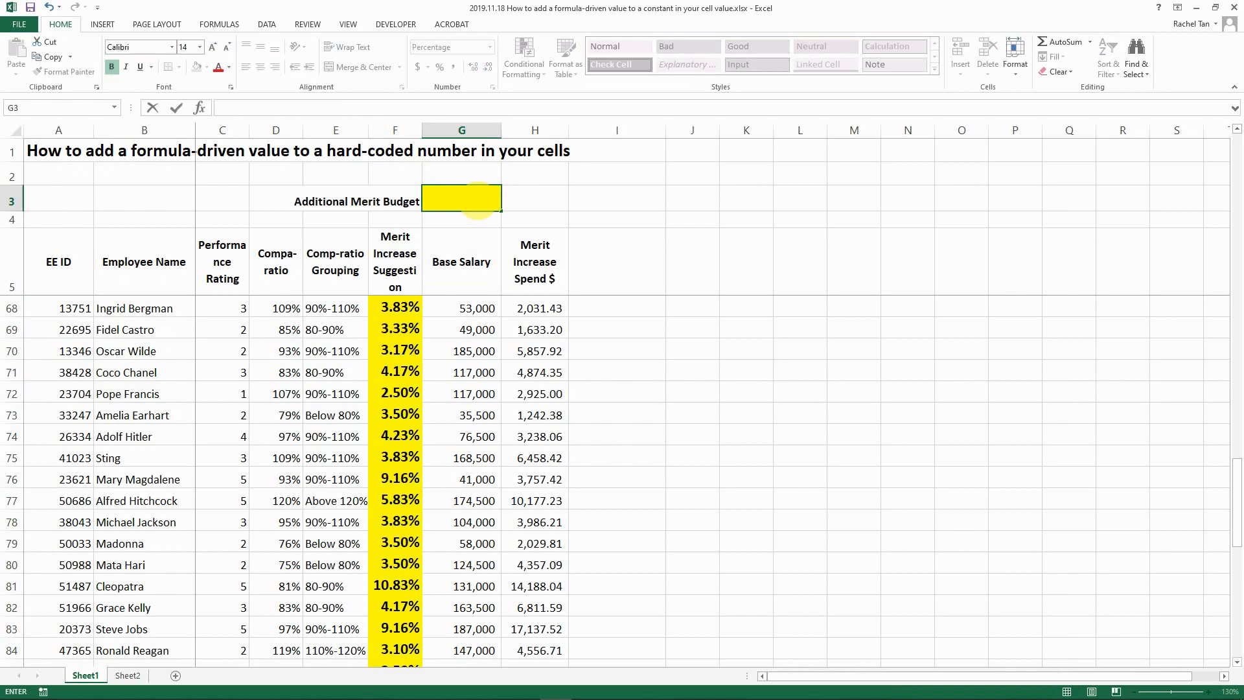
text(-)
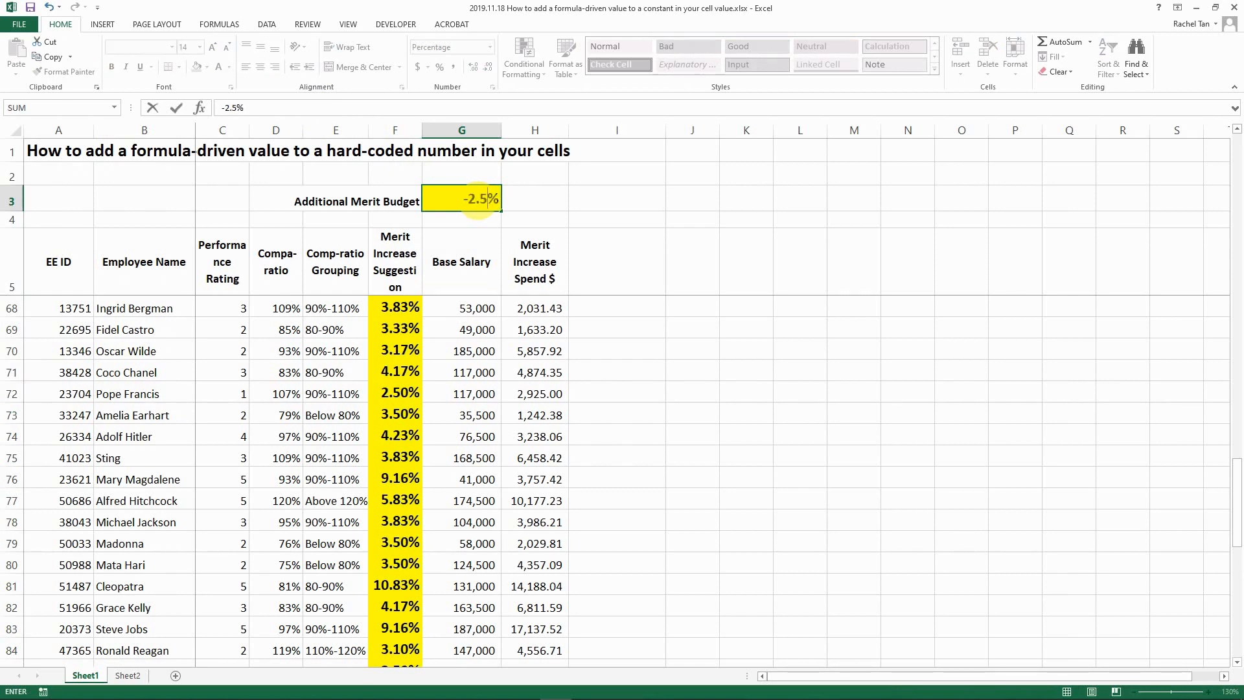
text(2.5%)
key(Return)
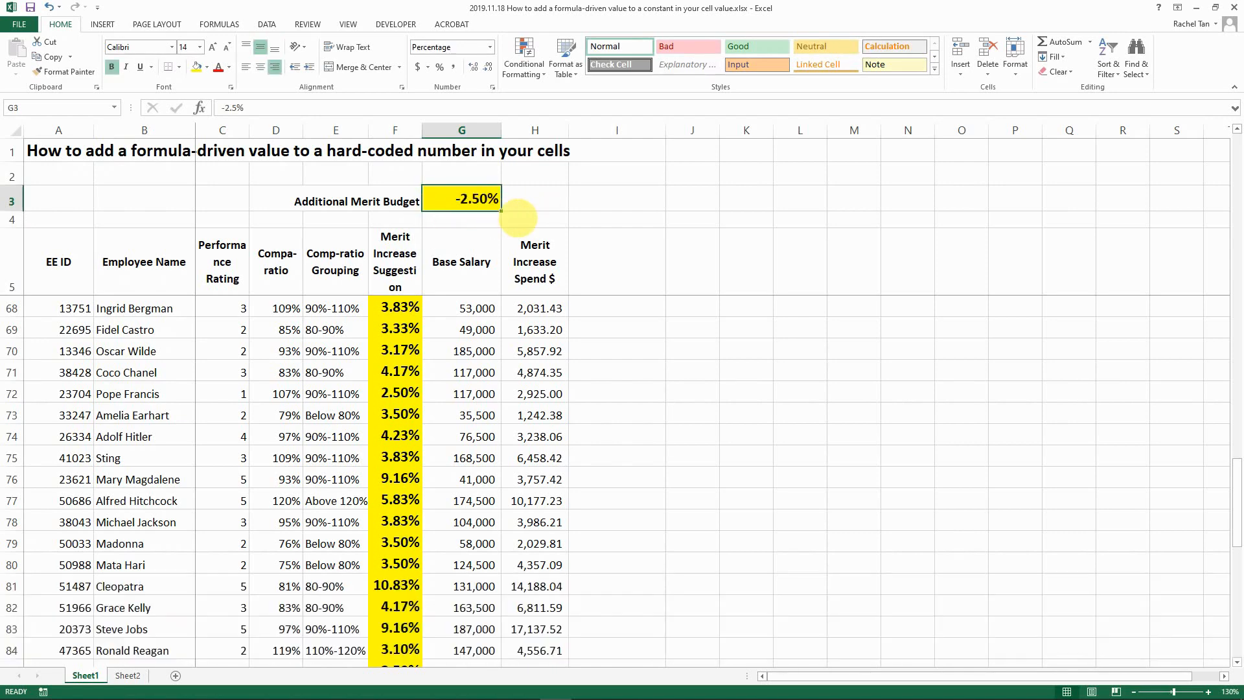
- Paste Special with Add to apply the -2.50% to column F, e.g. 3.10% becoming 0.60%
key(ctrl+c)
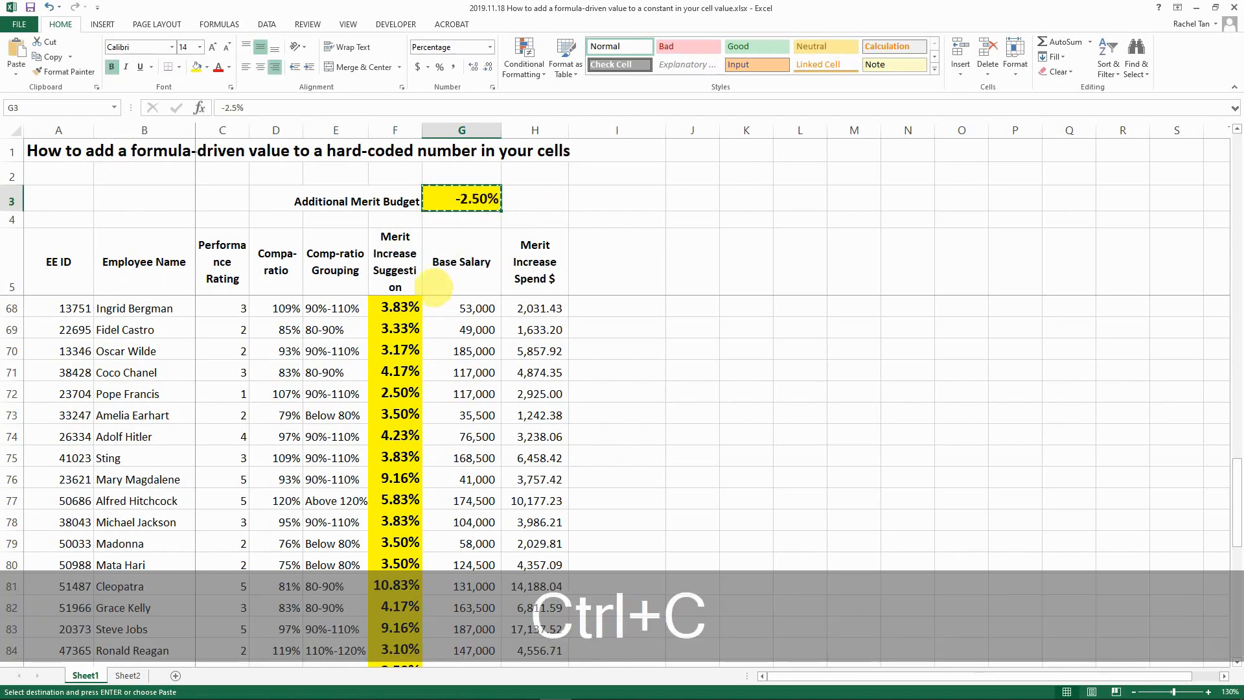
click(396, 273)
key(ctrl+shift+Down)
click(16, 68)
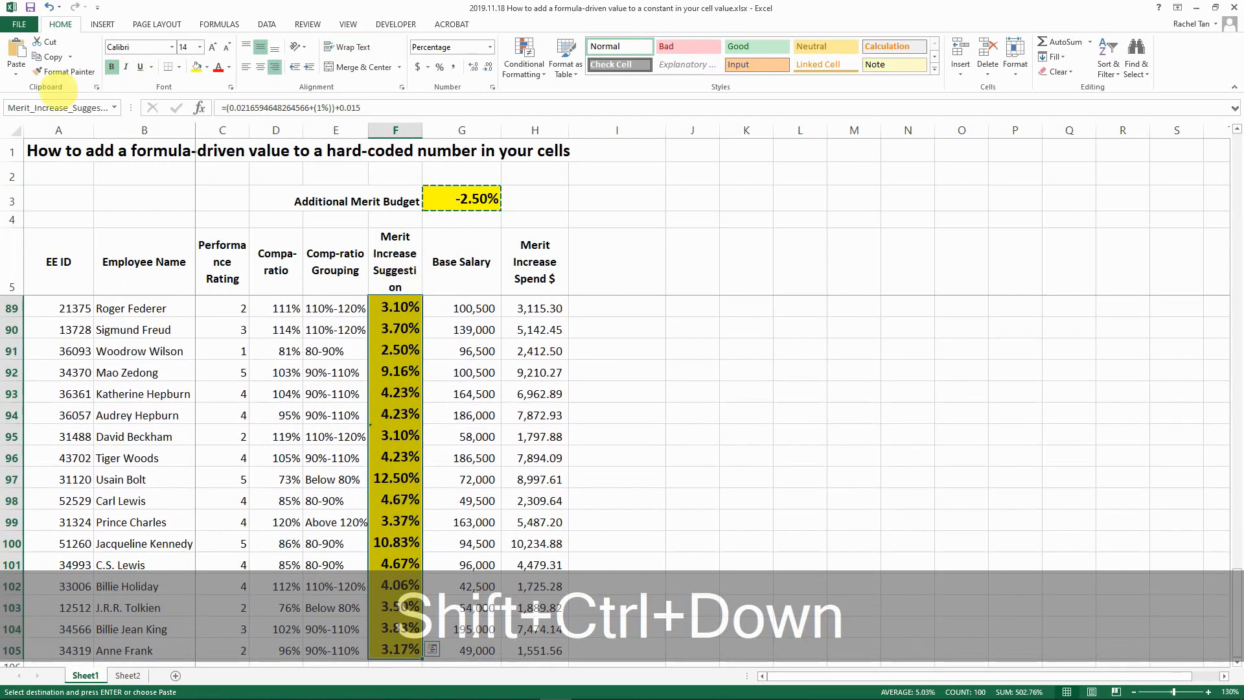
click(49, 209)
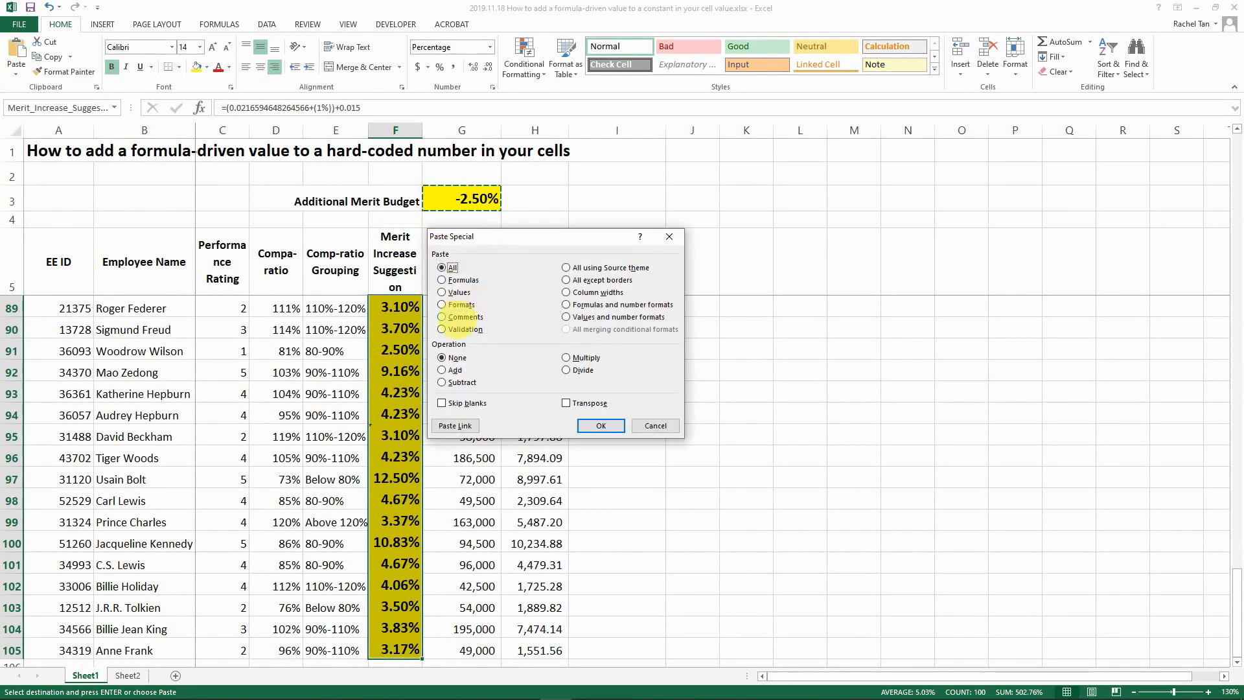
click(443, 370)
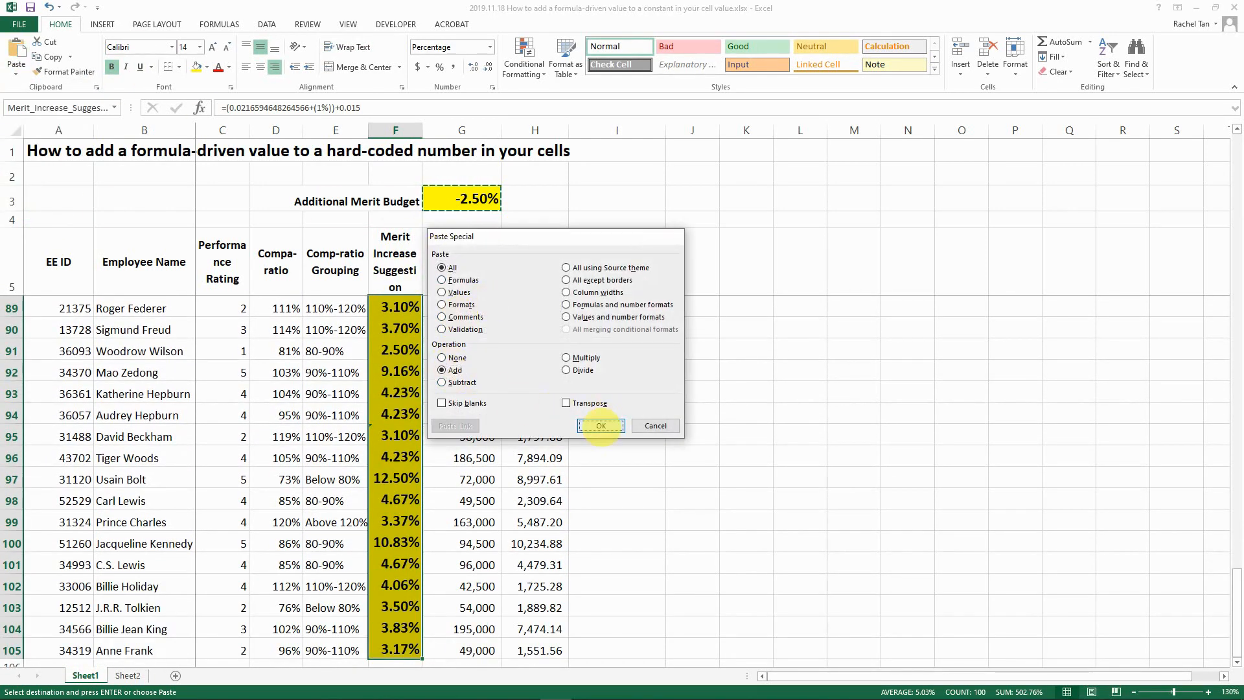
click(601, 425)
click(397, 272)
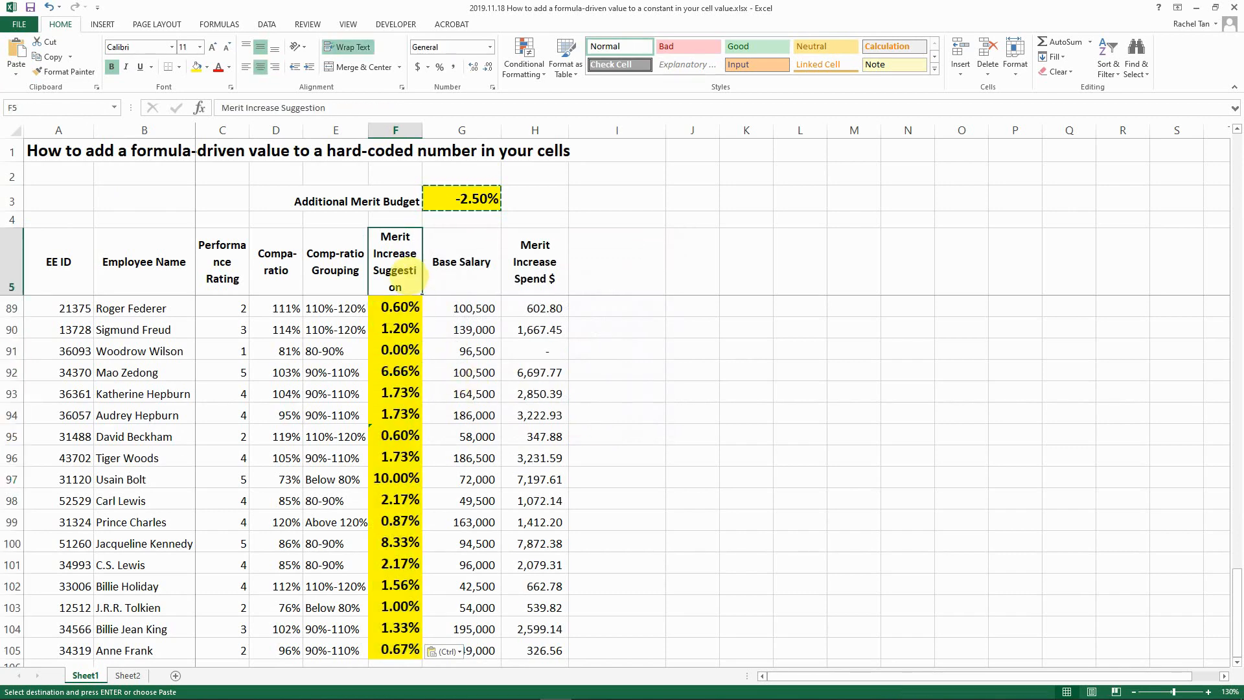
key(Down)
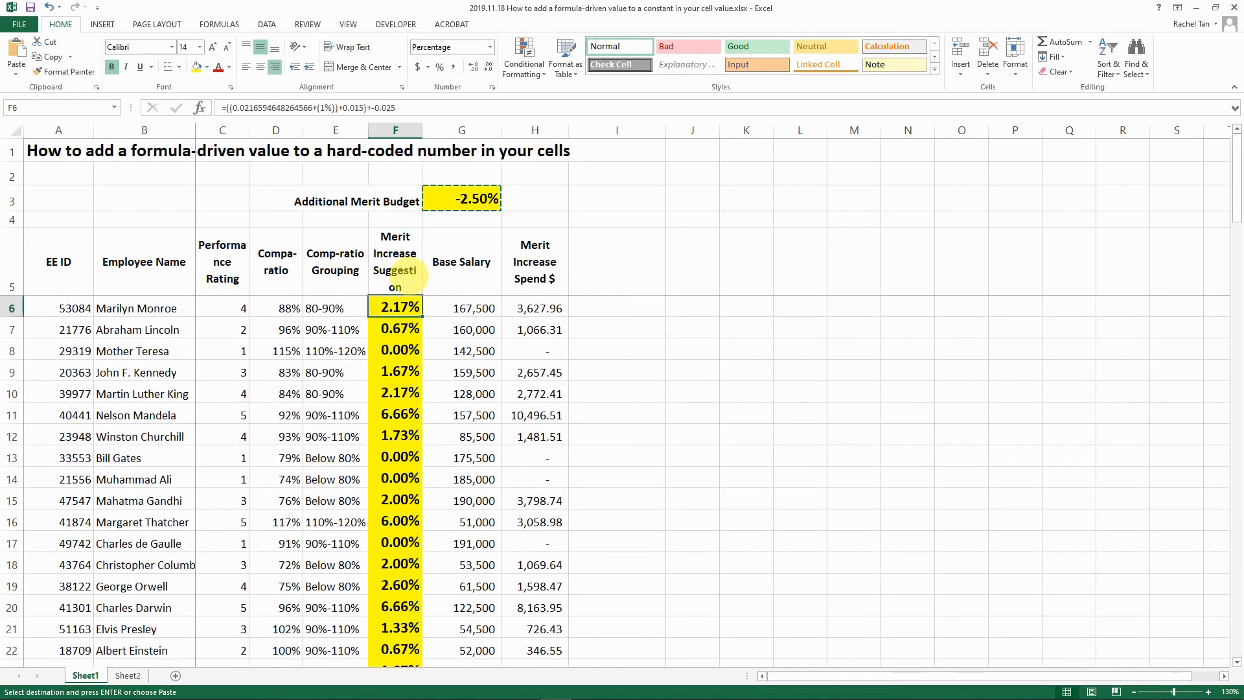
key(Escape)
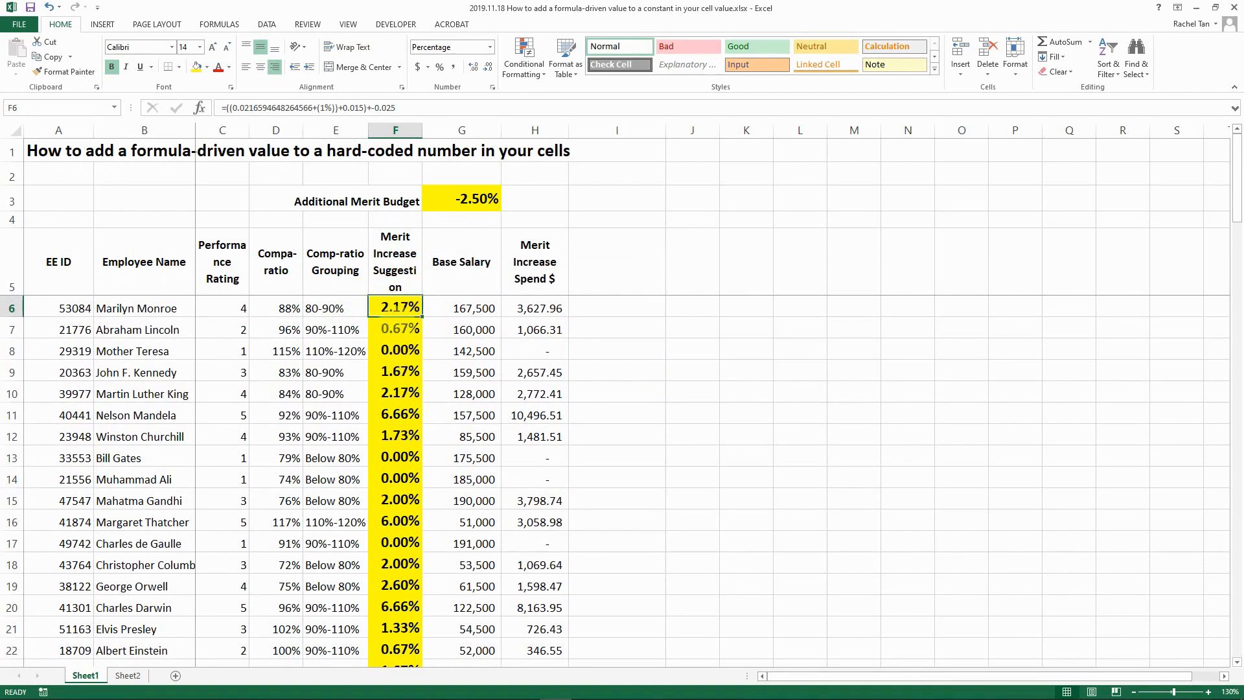
click(397, 326)
key(Down)
key(Down)
key(Down)
key(Up)
key(Up)
key(Up)
key(Up)
key(Up)
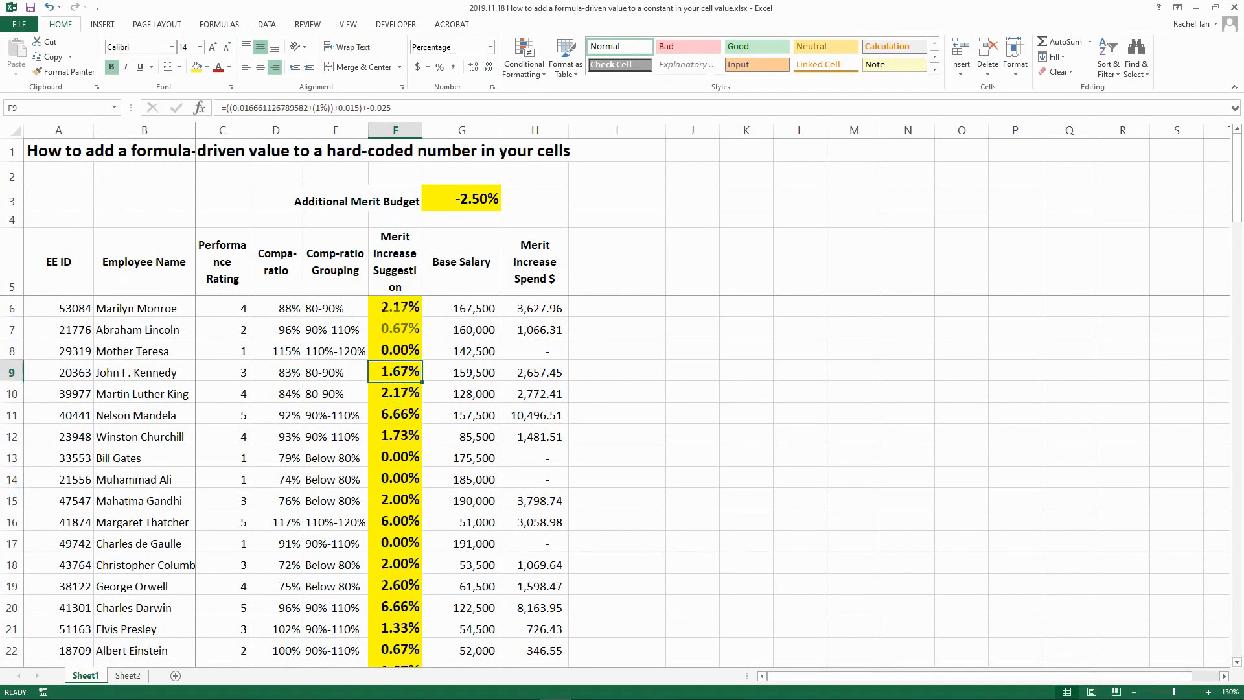
key(Down)
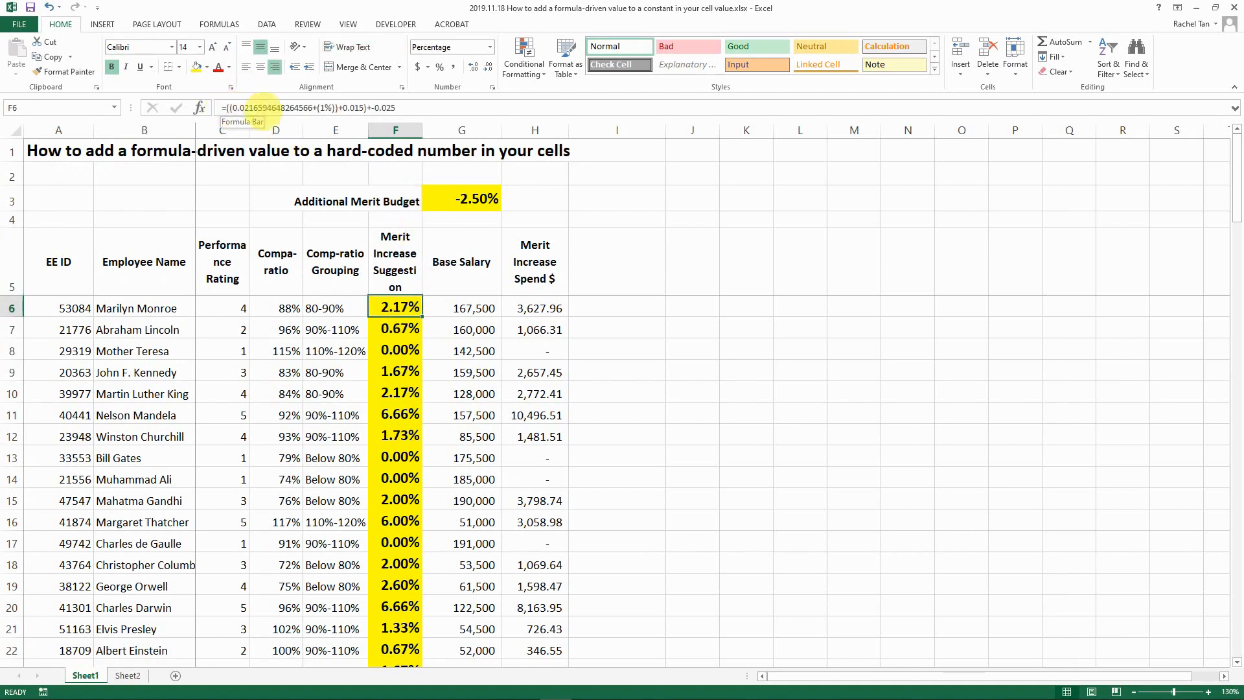
click(482, 198)
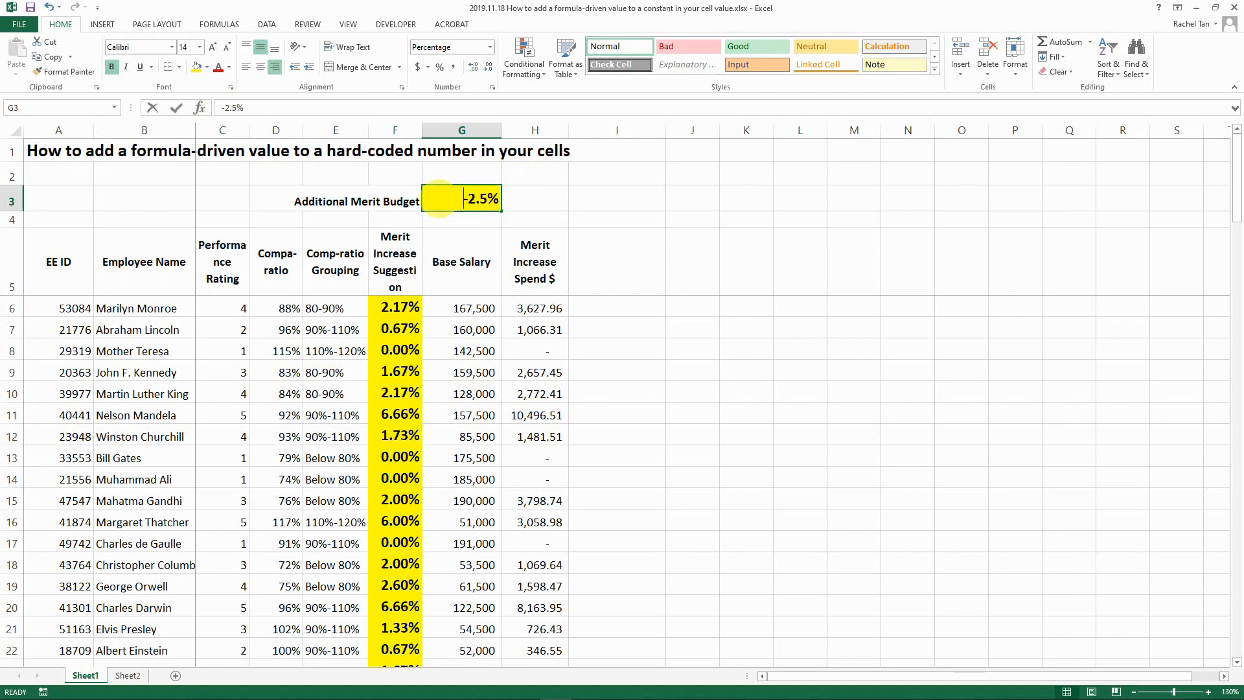
double_click(439, 199)
key(ctrl+Return)
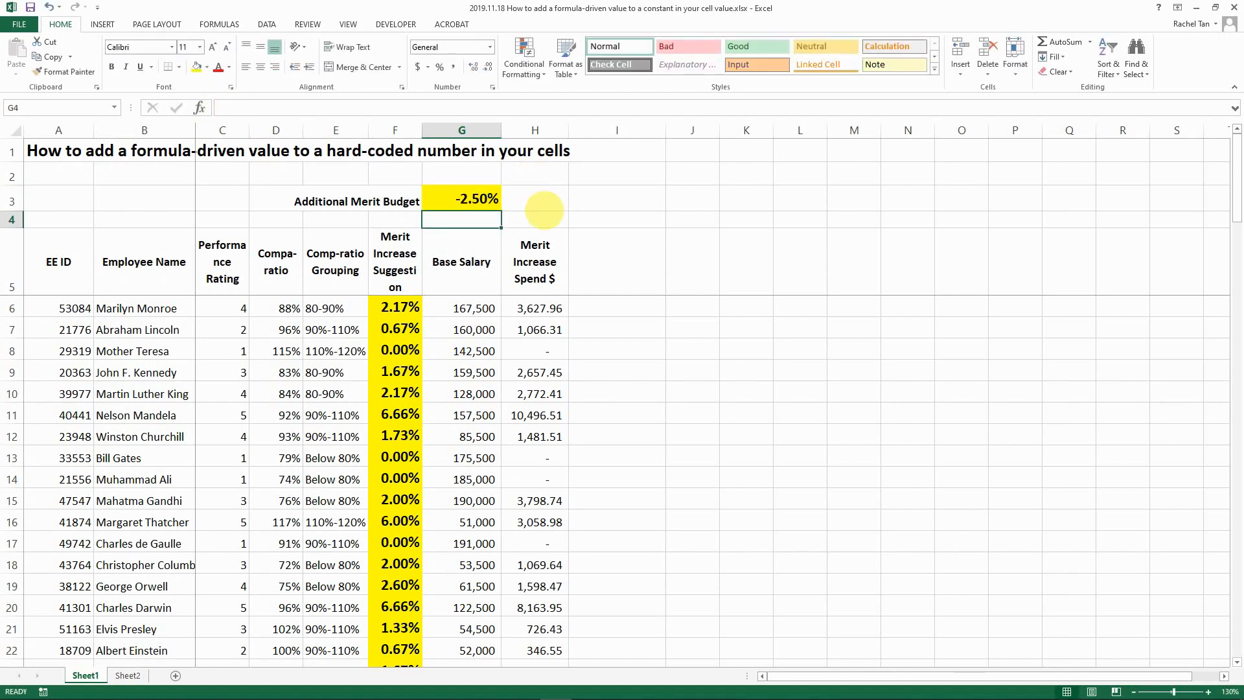
key(Down)
key(Down)
key(Down)
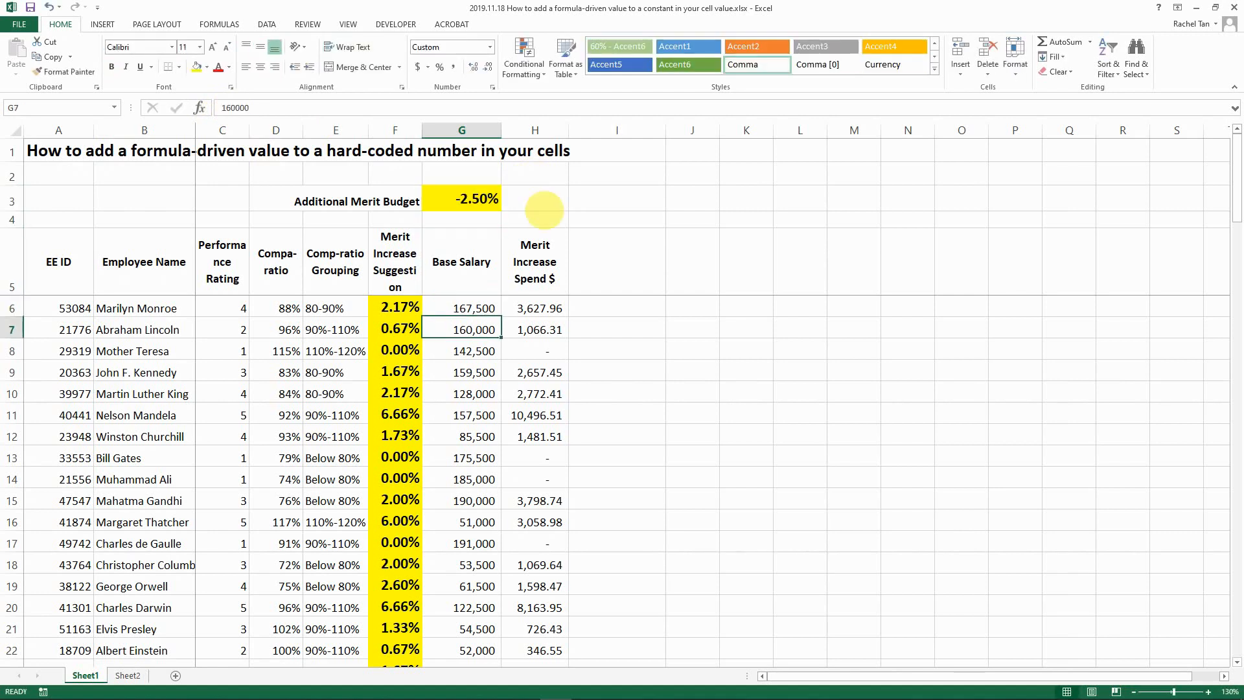
key(Left)
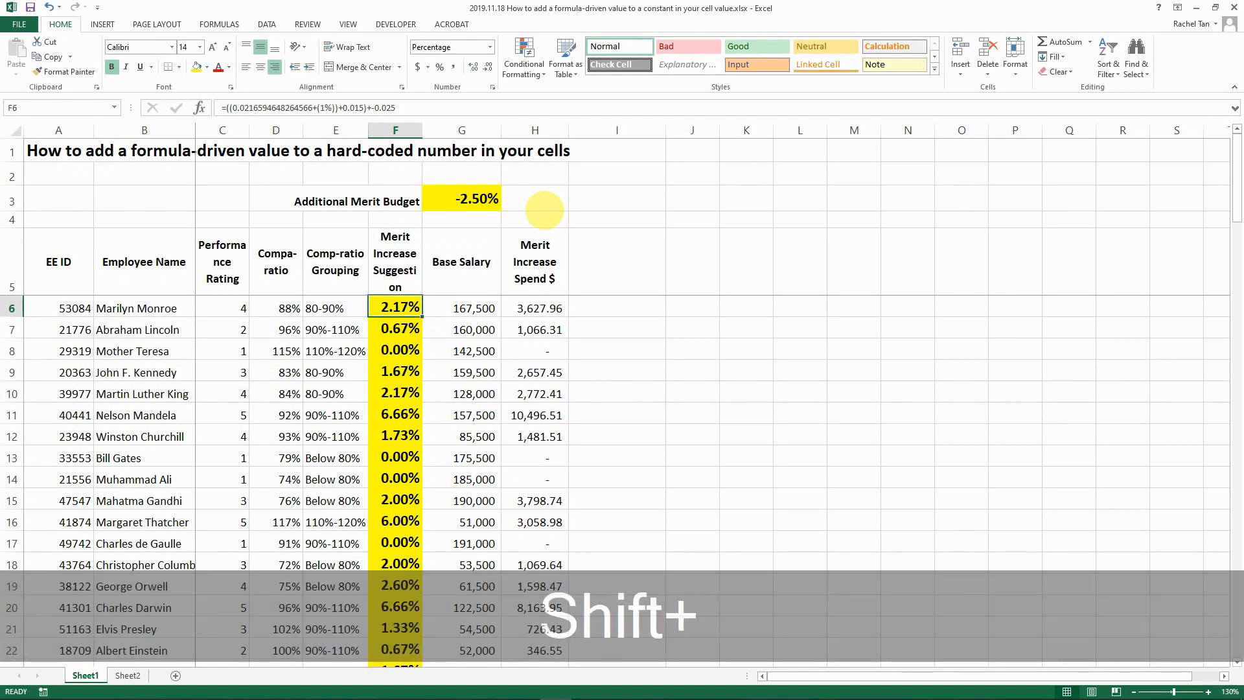
key(ctrl+shift+Down)
- Paste the copied F6:F105 suggestions into I6 as values only, starting 2.17%
key(ctrl+c)
key(Up)
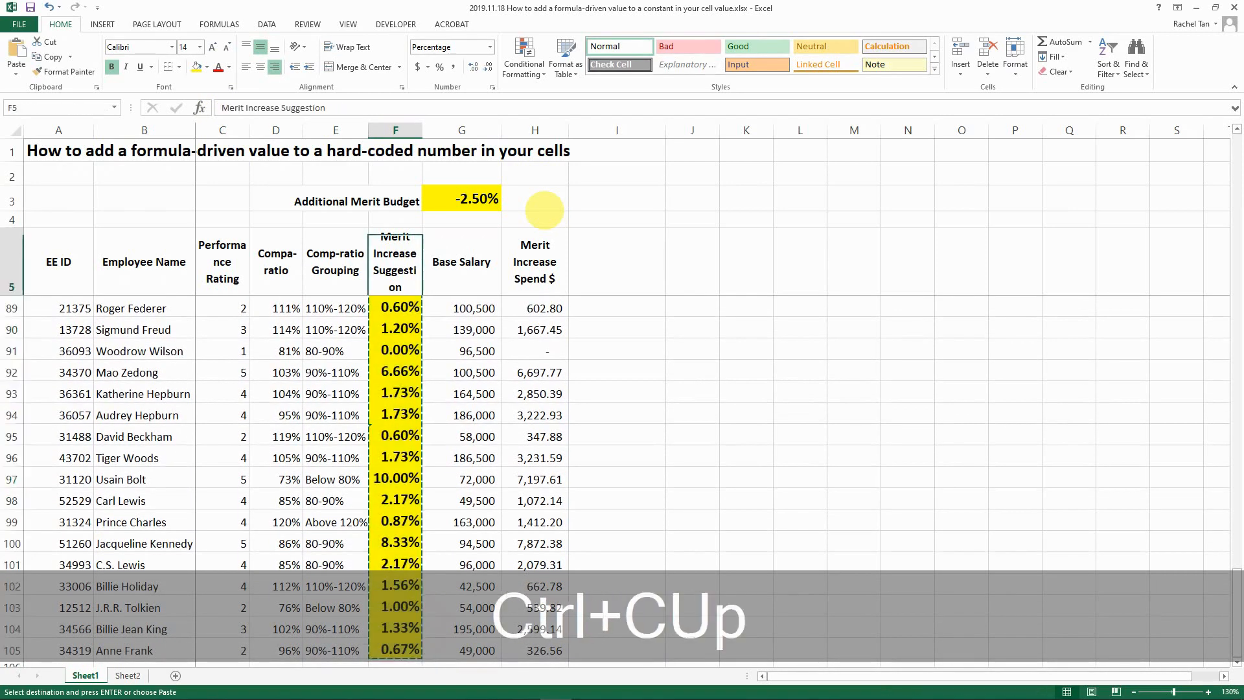
key(Right)
key(Right)
key(Right)
key(Right)
key(Left)
key(Down)
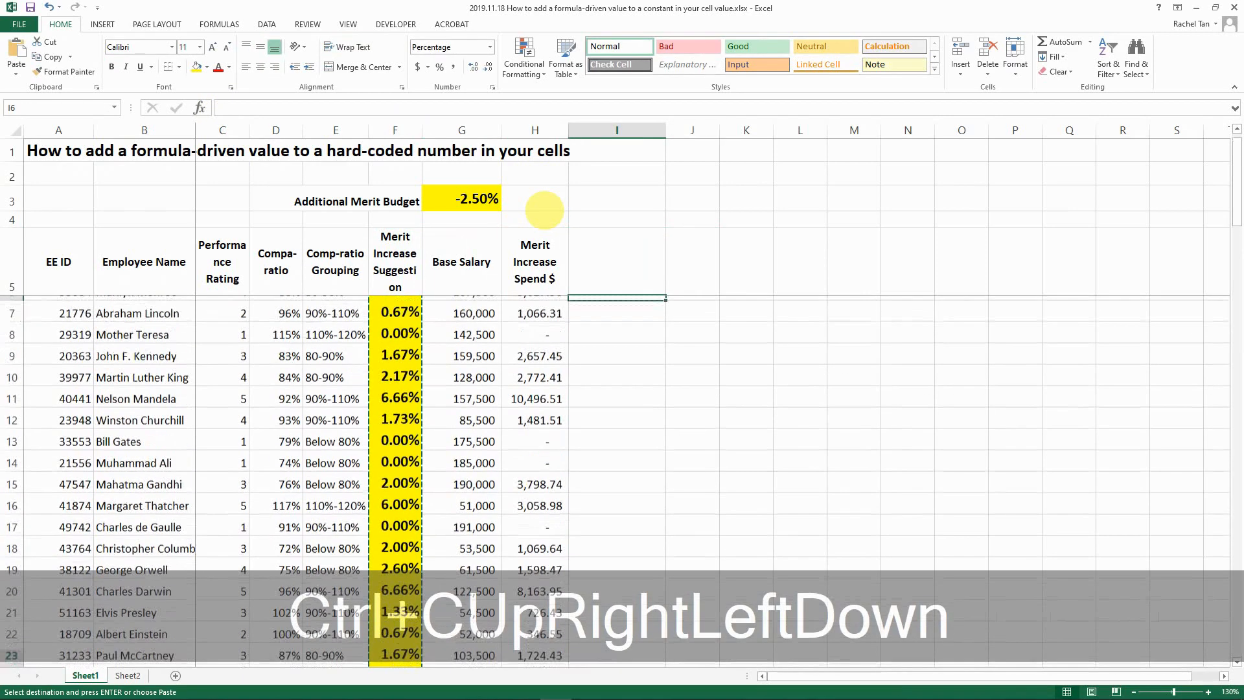
click(16, 68)
click(15, 159)
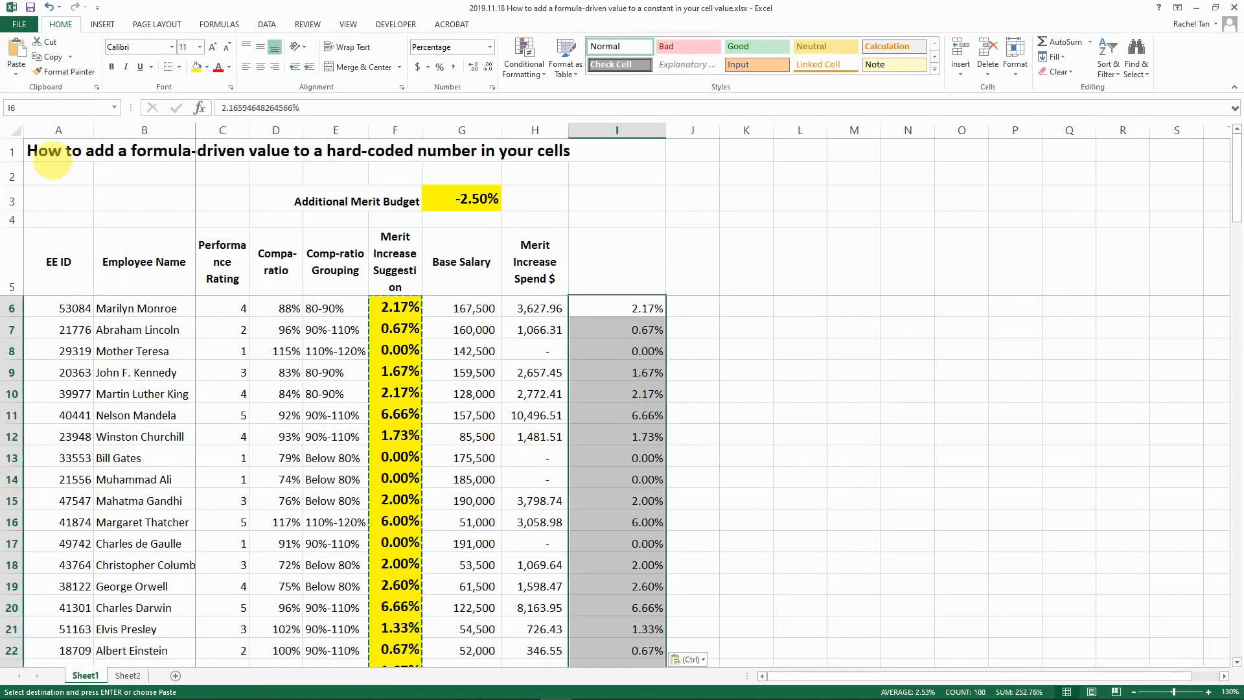
click(621, 306)
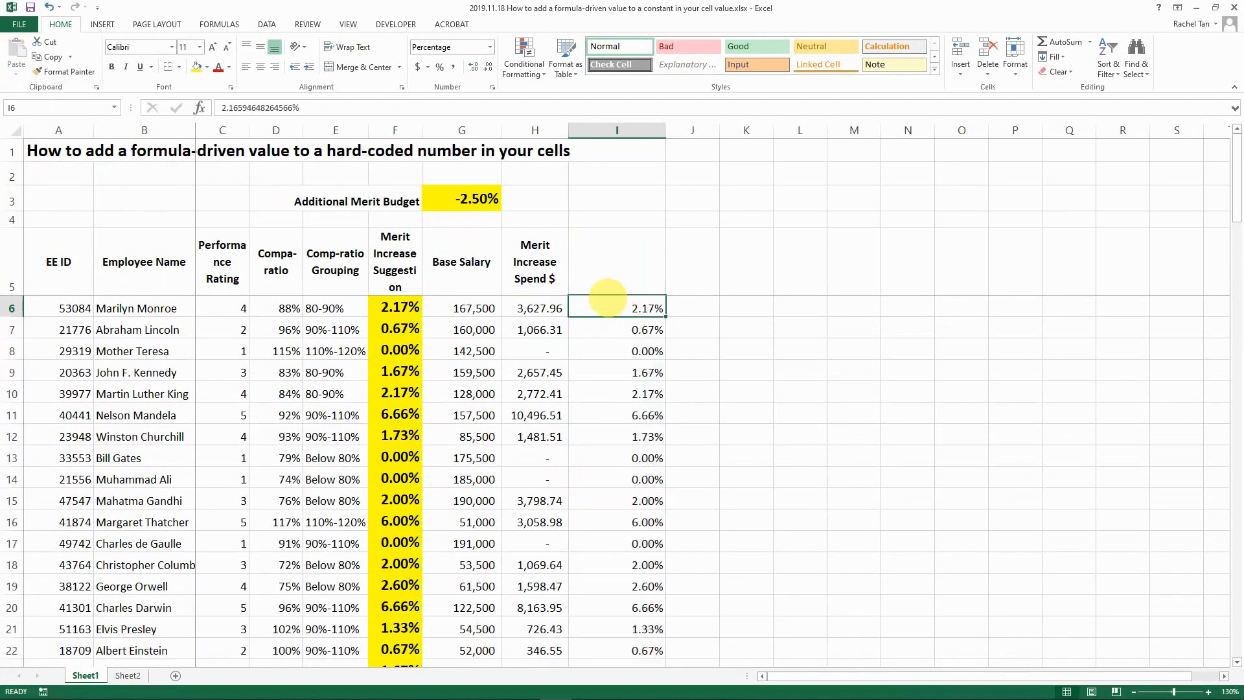
- Re-enter the Additional Merit Budget in G3 as 1%
click(462, 199)
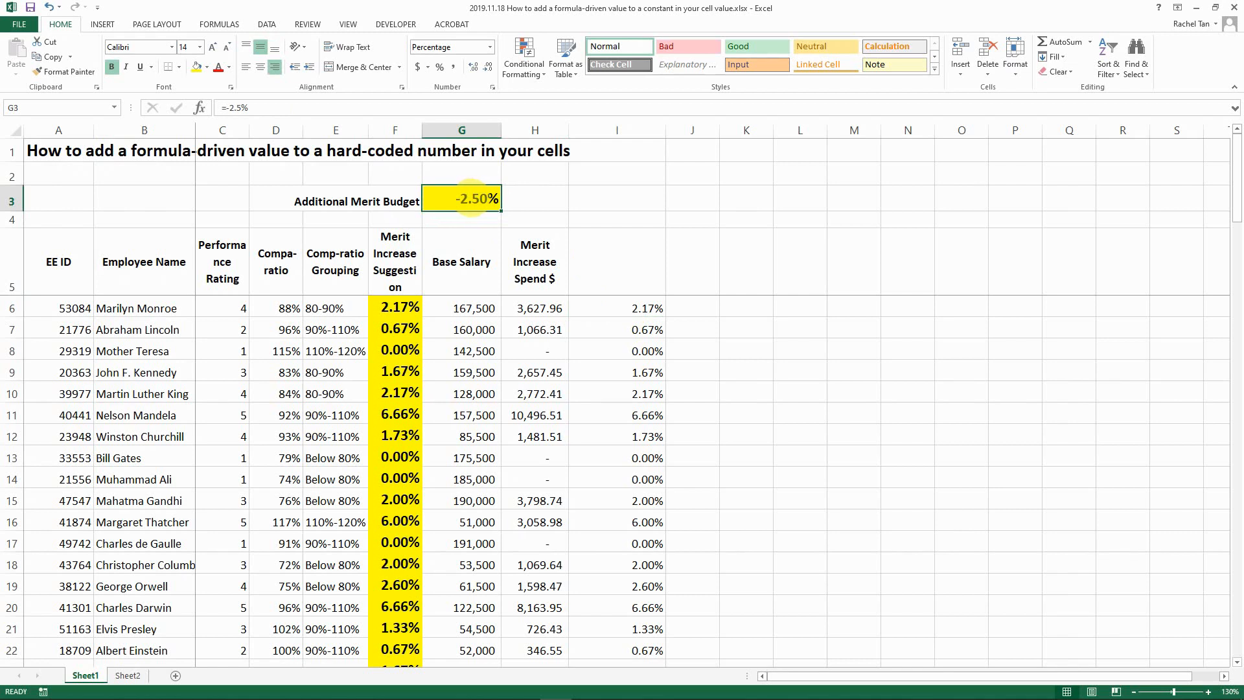
drag(226, 108, 279, 109)
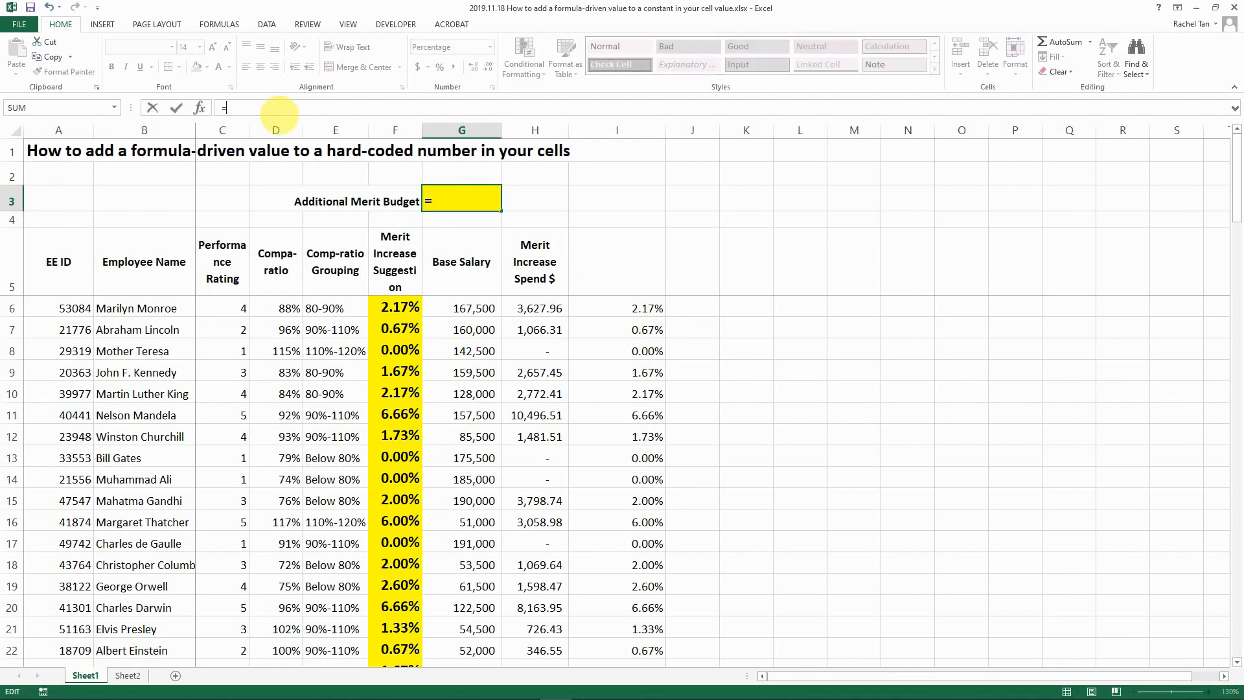
key(BackSpace)
text(1%)
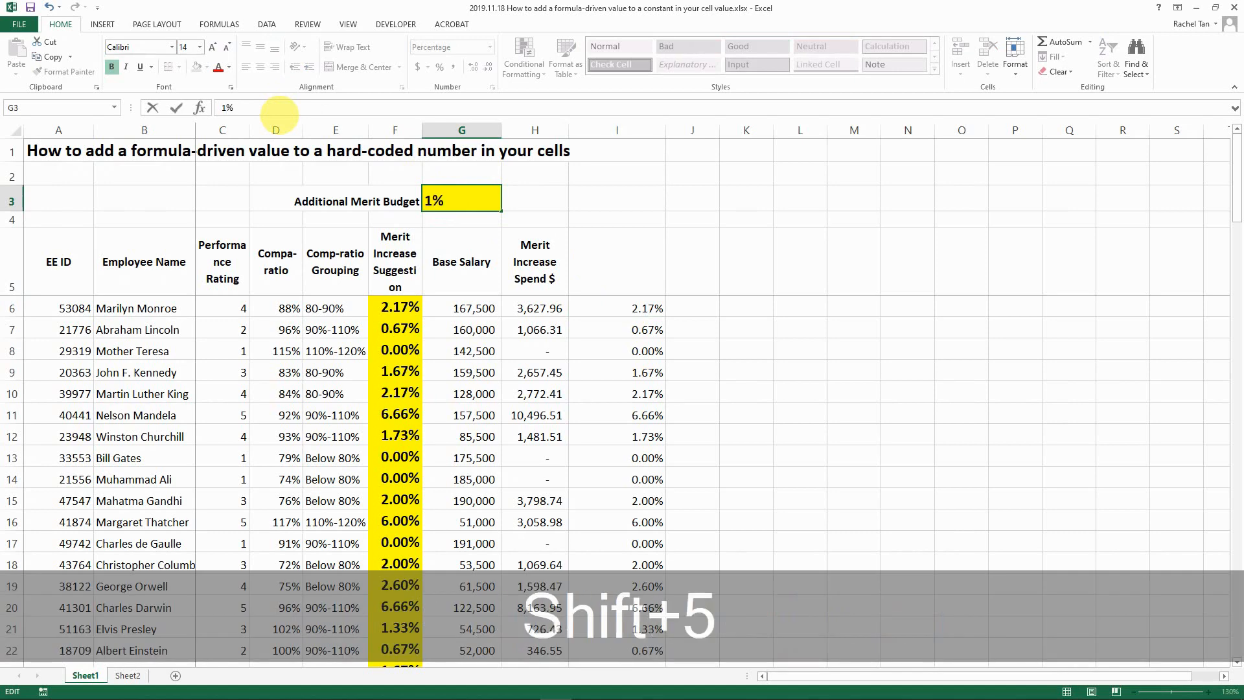
key(Tab)
- Put a second 1.00% budget in H3, entered as the formula =1%
key(Left)
key(Right)
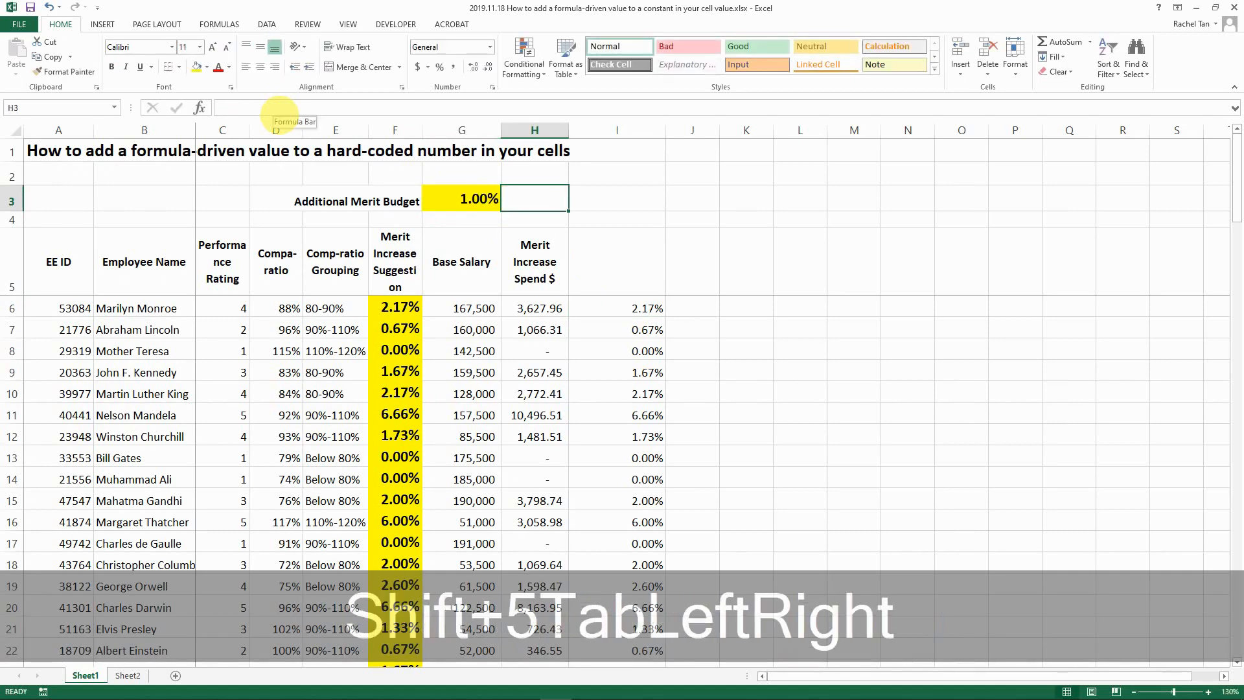
key(Left)
key(ctrl+c)
key(Right)
key(ctrl+v)
key(Escape)
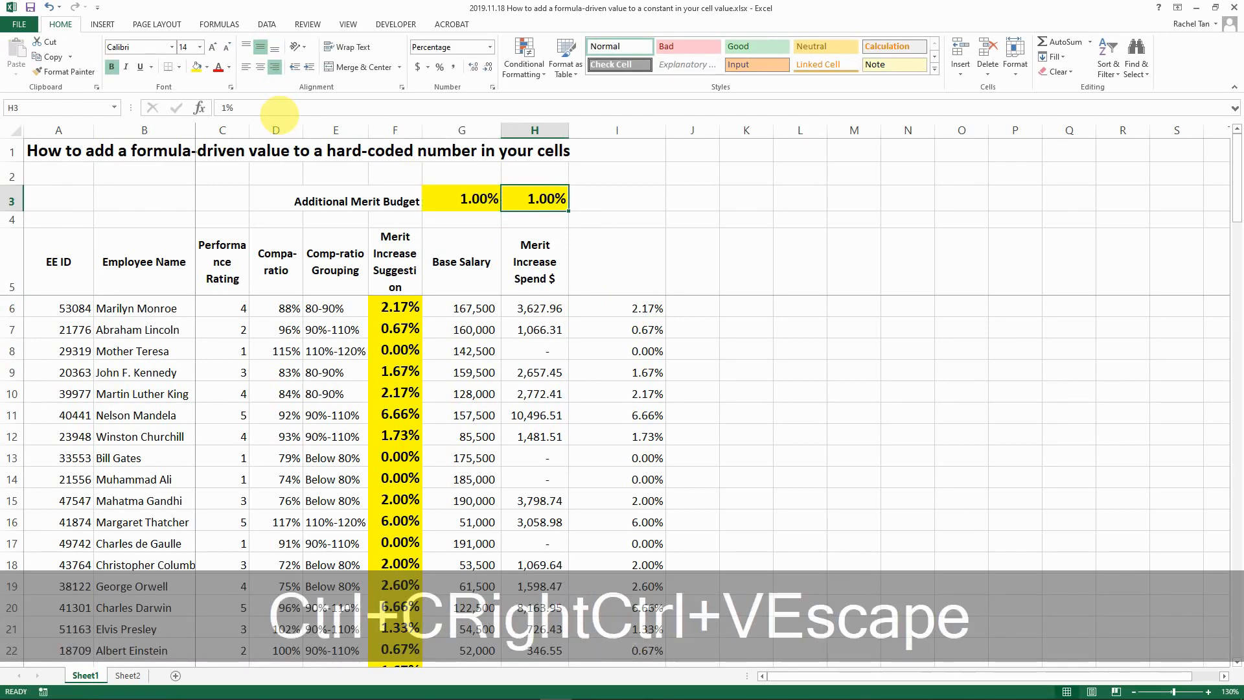
text(=1)
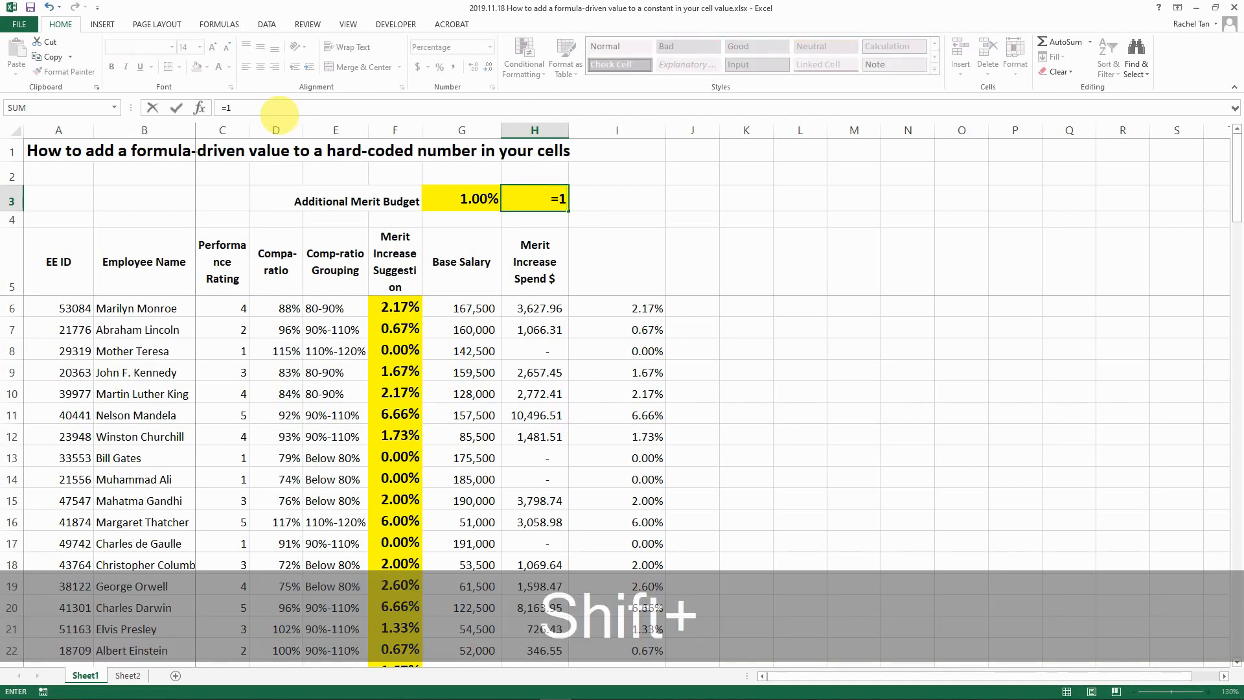
text(%)
key(Tab)
key(Left)
- Copy I6:I105 into J6 and widen column J to fit the values
click(622, 266)
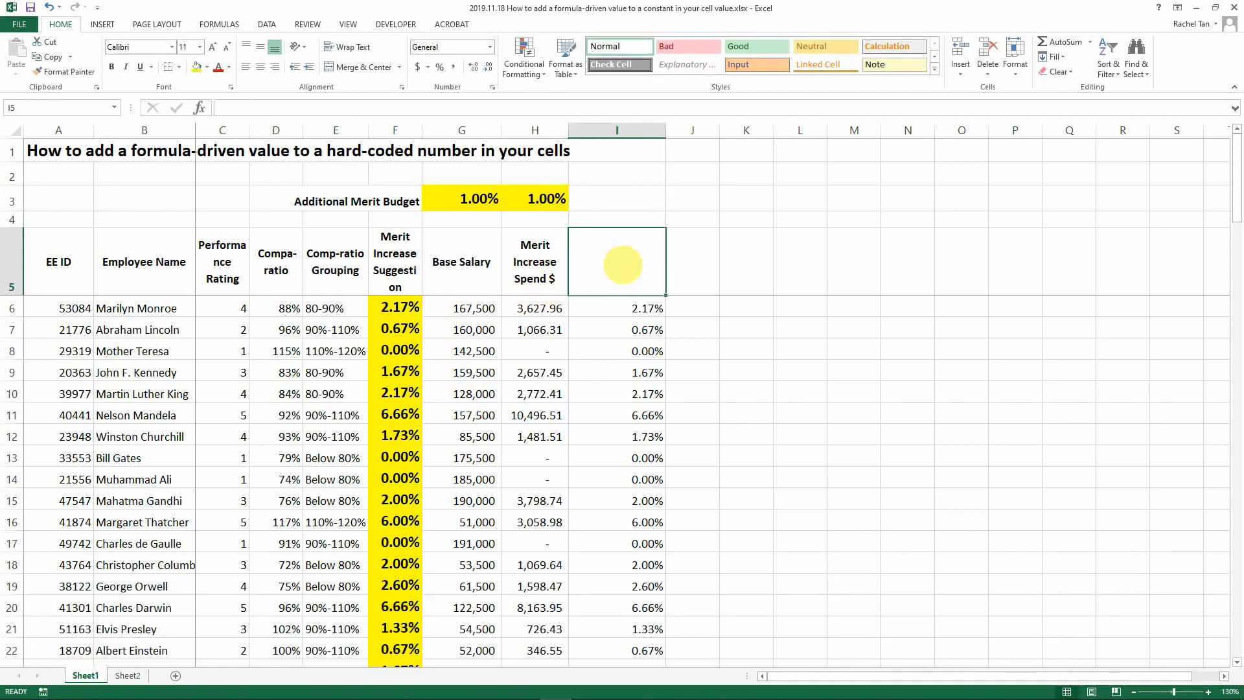
key(Down)
key(ctrl+shift+Down)
key(ctrl+c)
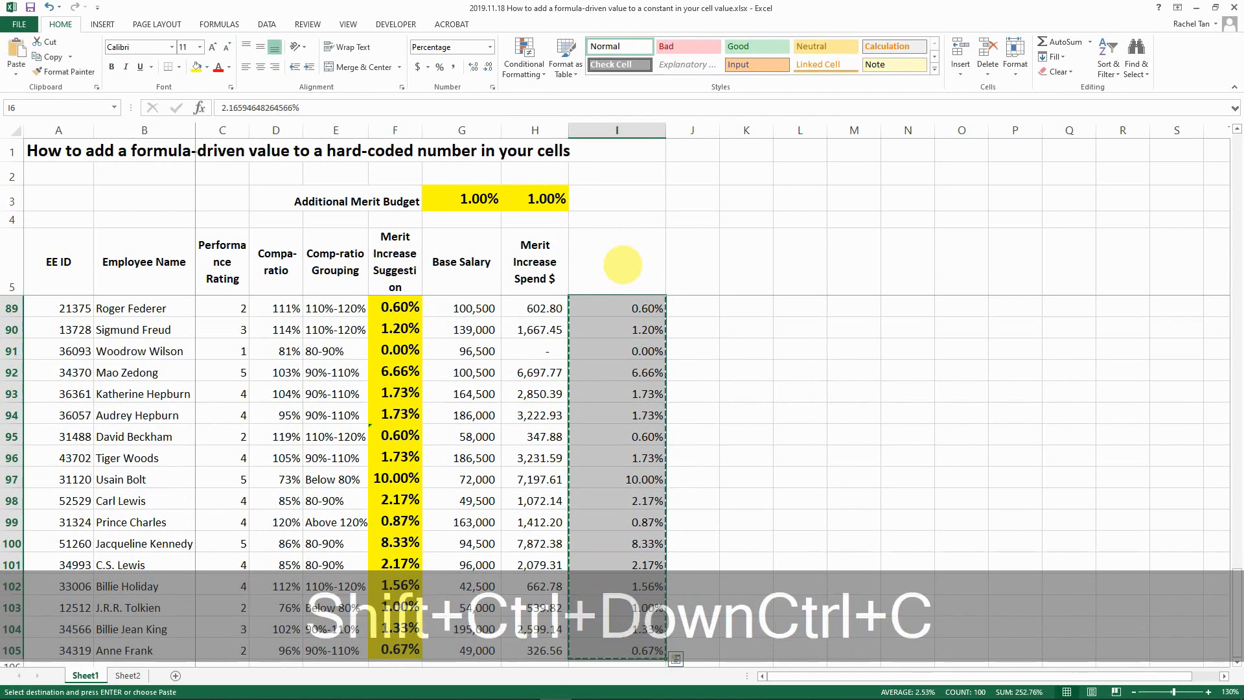
key(Up)
key(Right)
key(Down)
key(ctrl+v)
key(Escape)
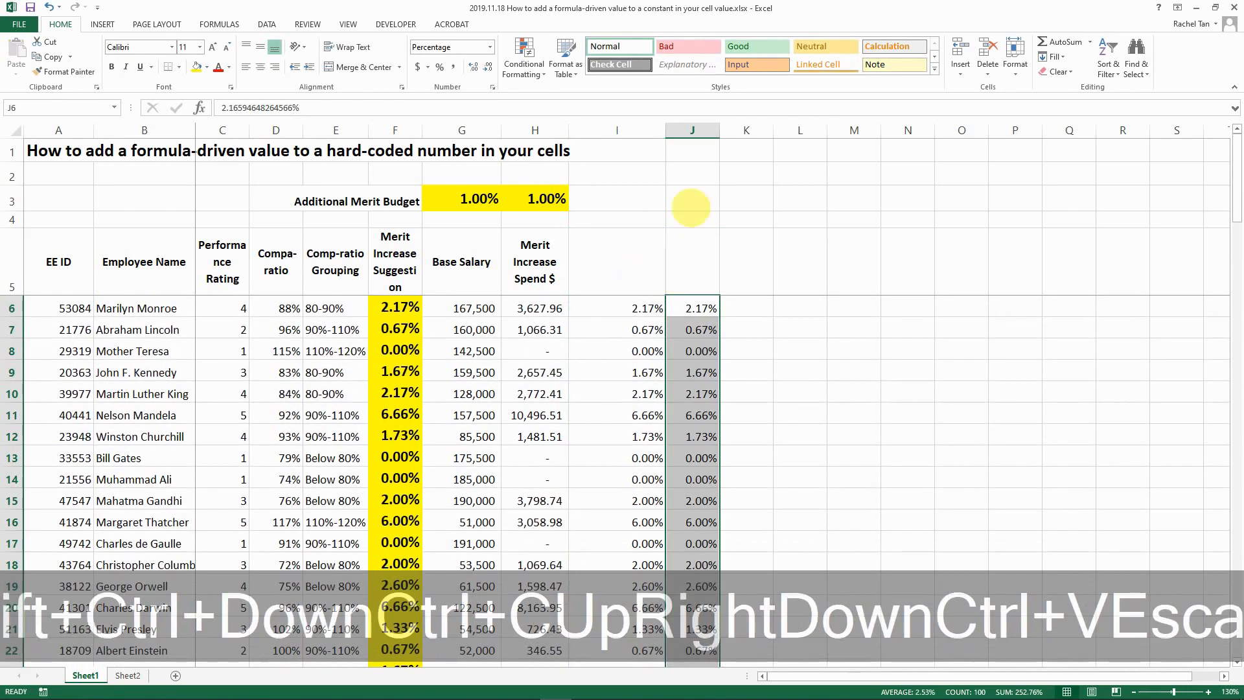
drag(720, 130, 750, 131)
click(627, 280)
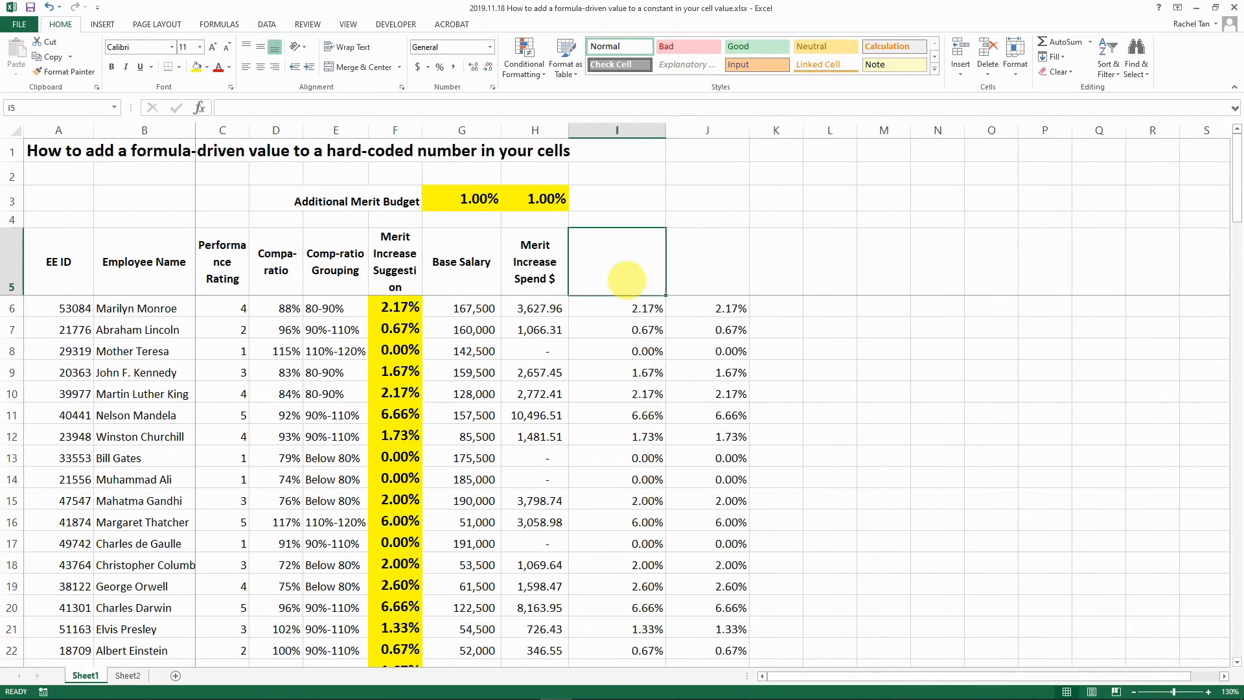
key(Down)
click(464, 201)
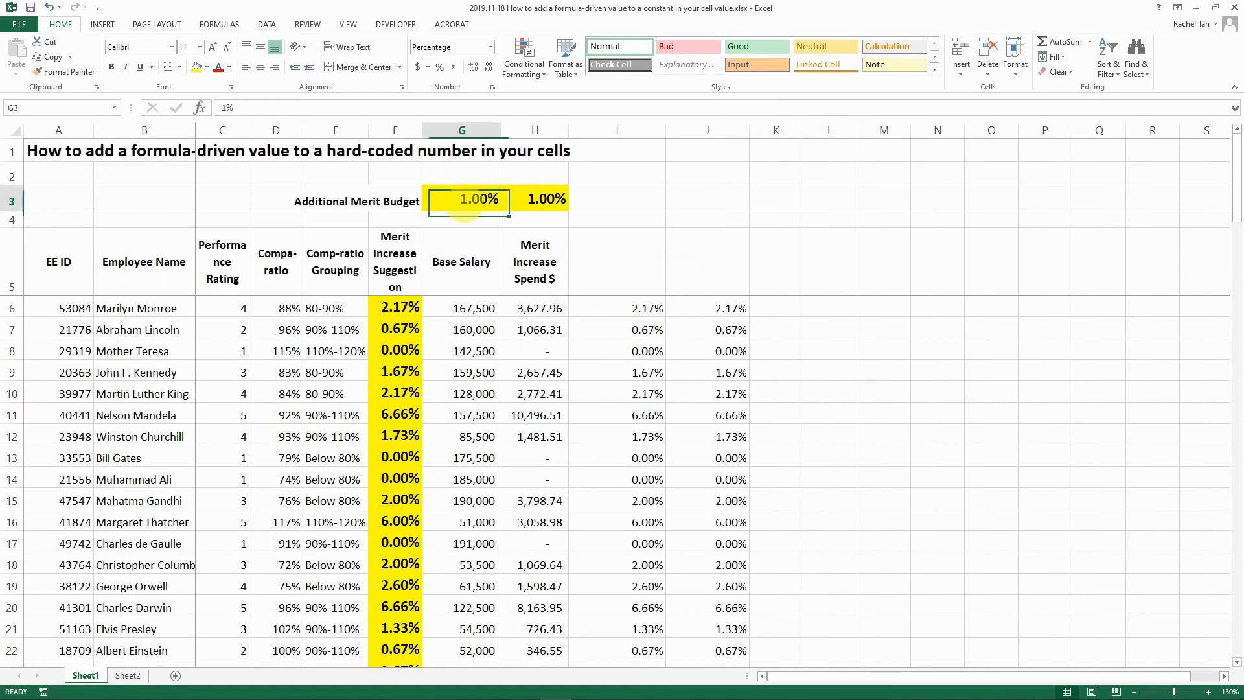
- Paste Special with Add to apply G3's 1% onto I6:I105, e.g. 0.60% becoming 1.60%
key(ctrl+c)
click(605, 306)
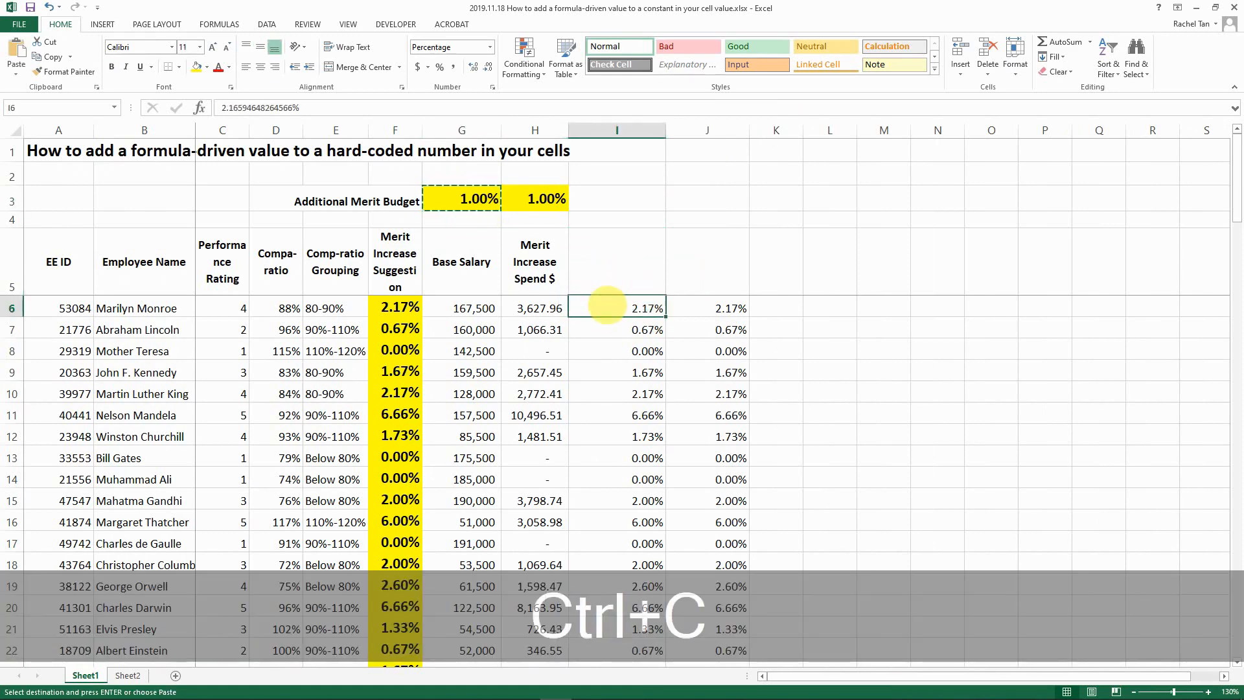
key(shift+ctrl+Down)
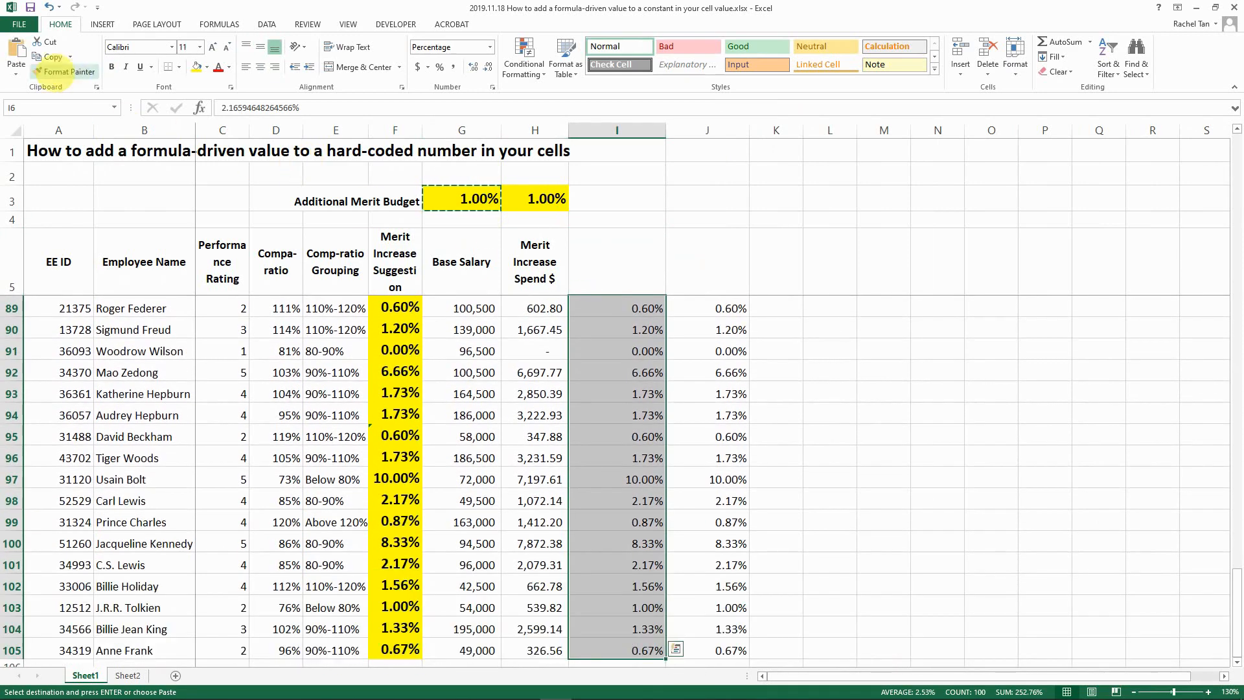
click(16, 73)
click(23, 214)
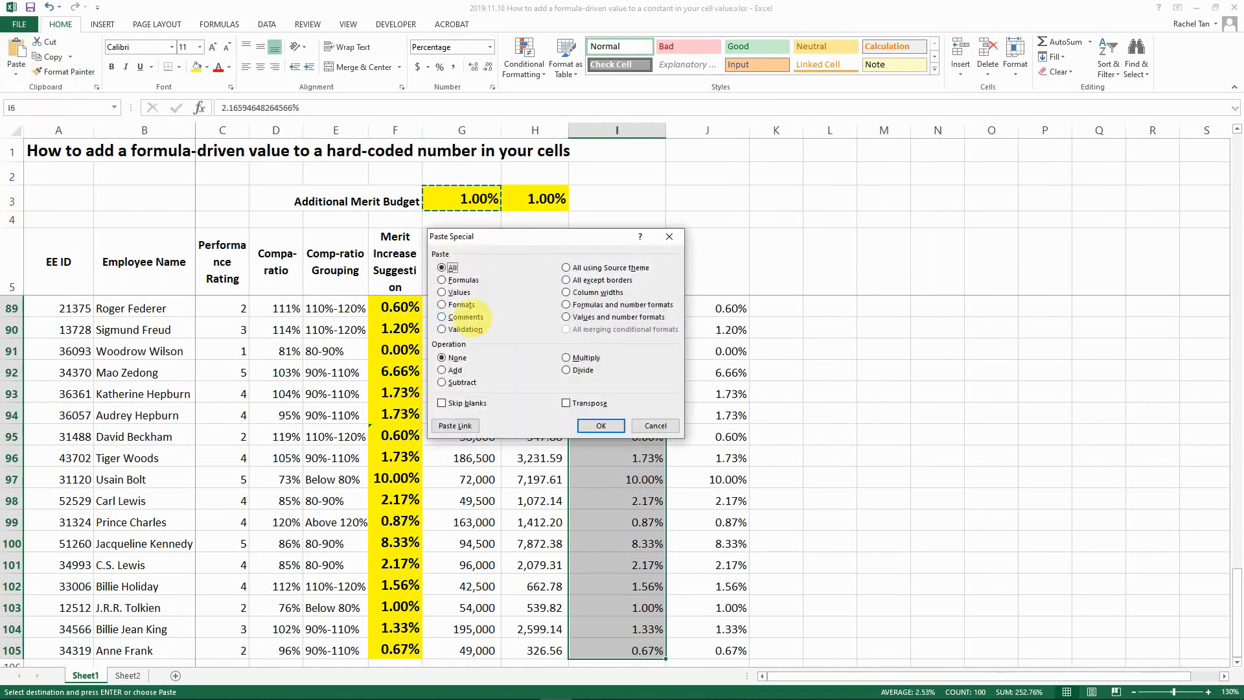
click(443, 370)
click(601, 426)
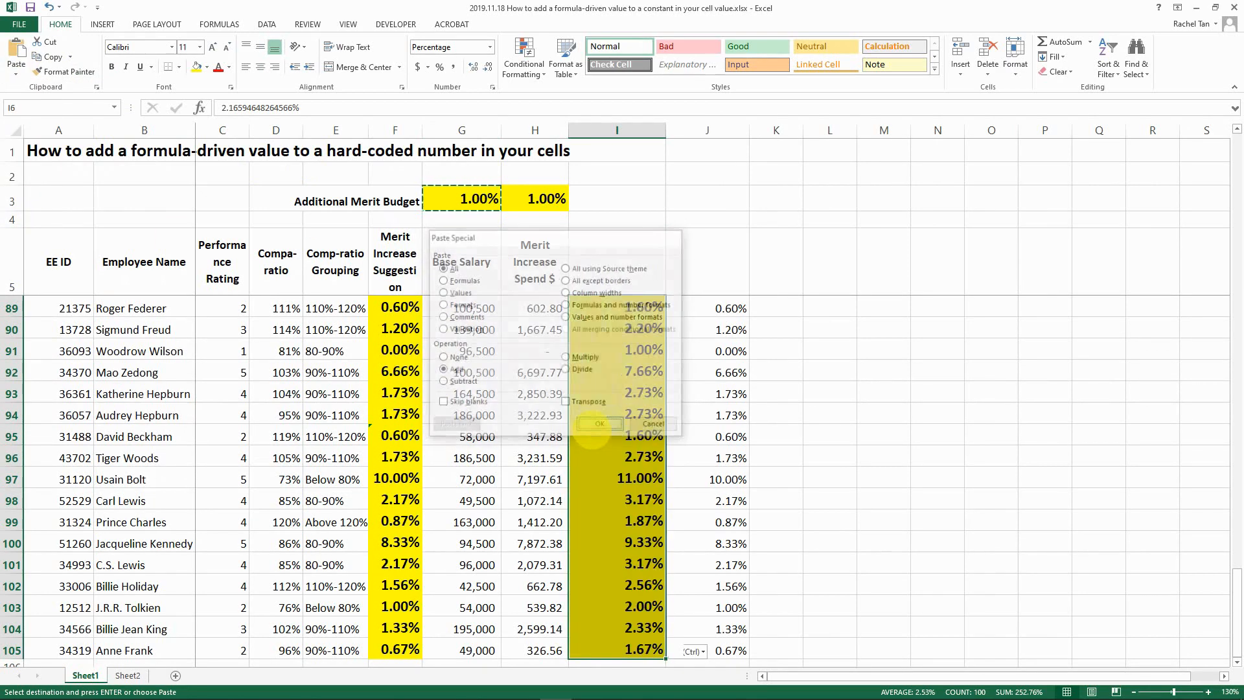
click(634, 306)
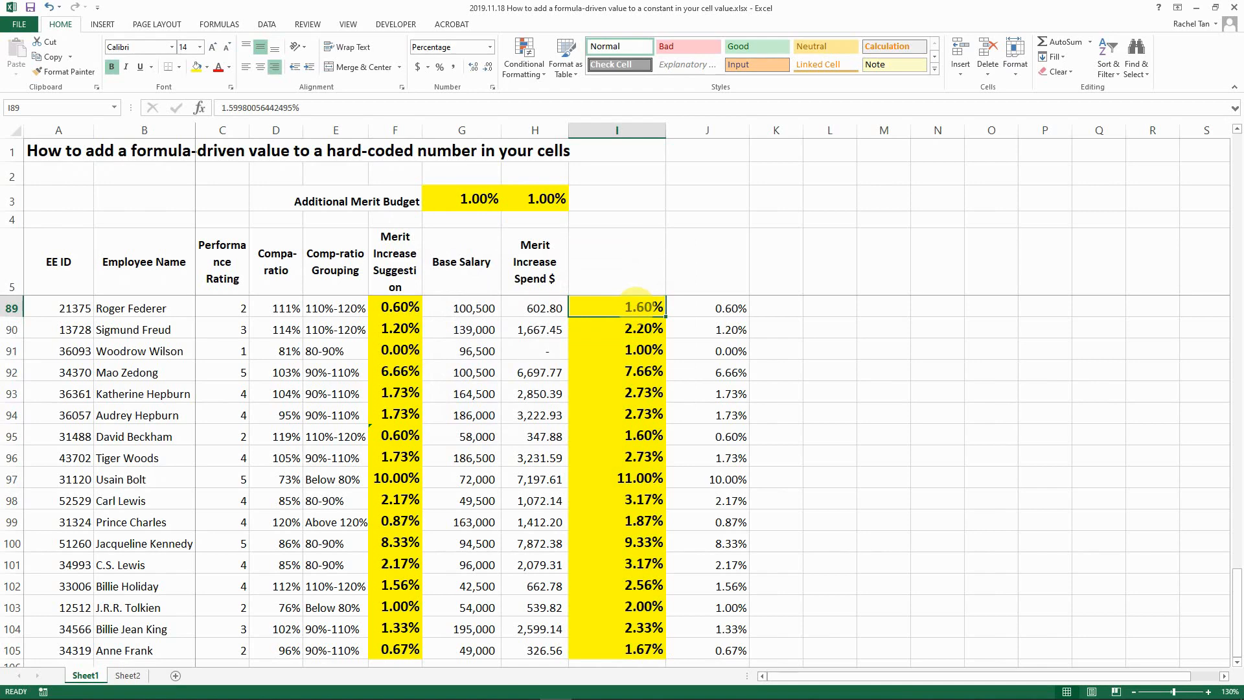
key(Up)
key(Up)
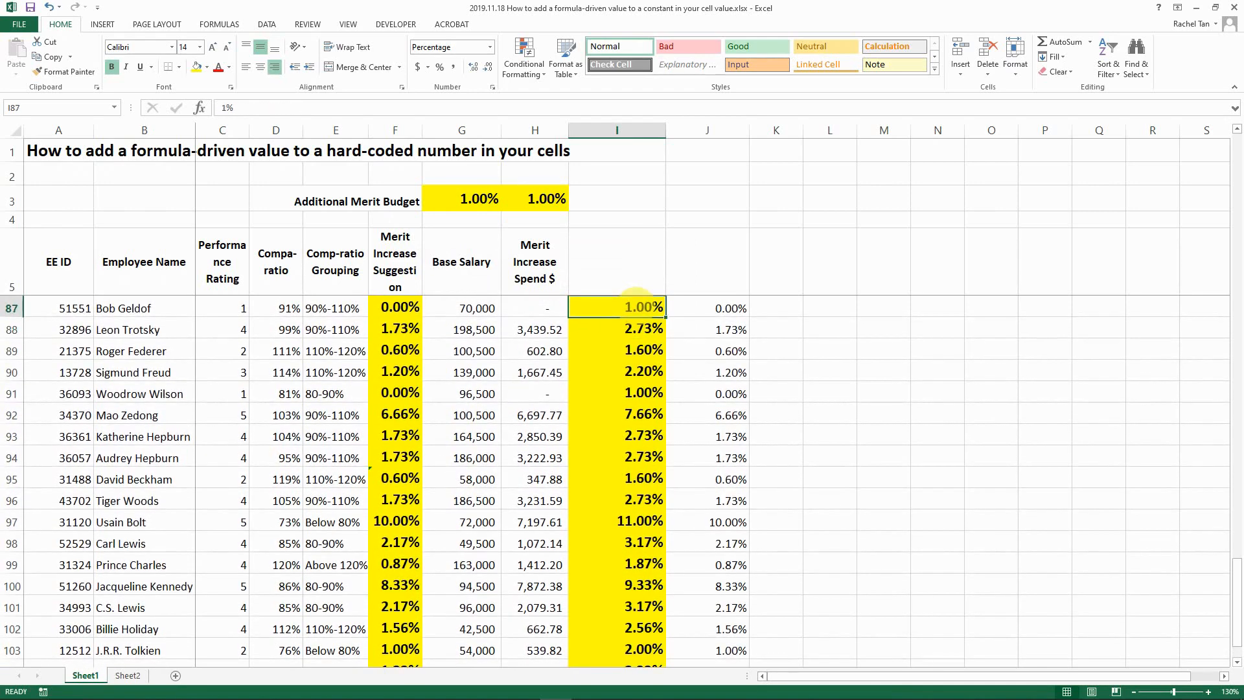
key(ctrl+Up)
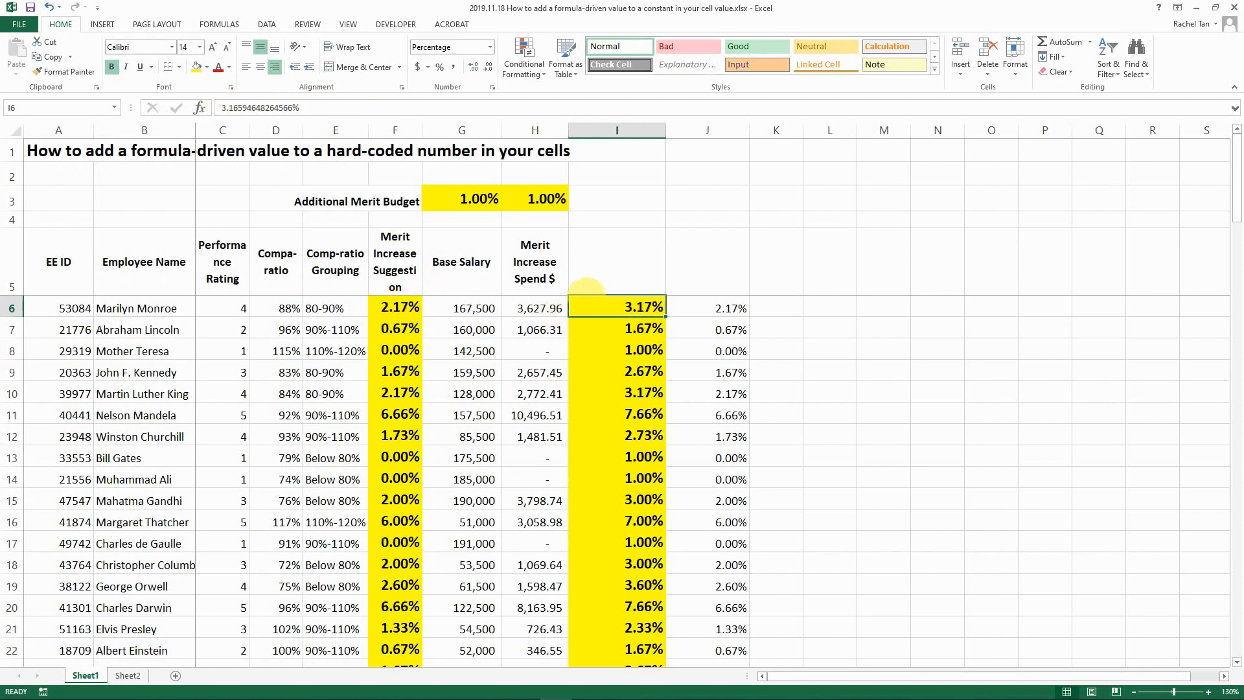
click(718, 305)
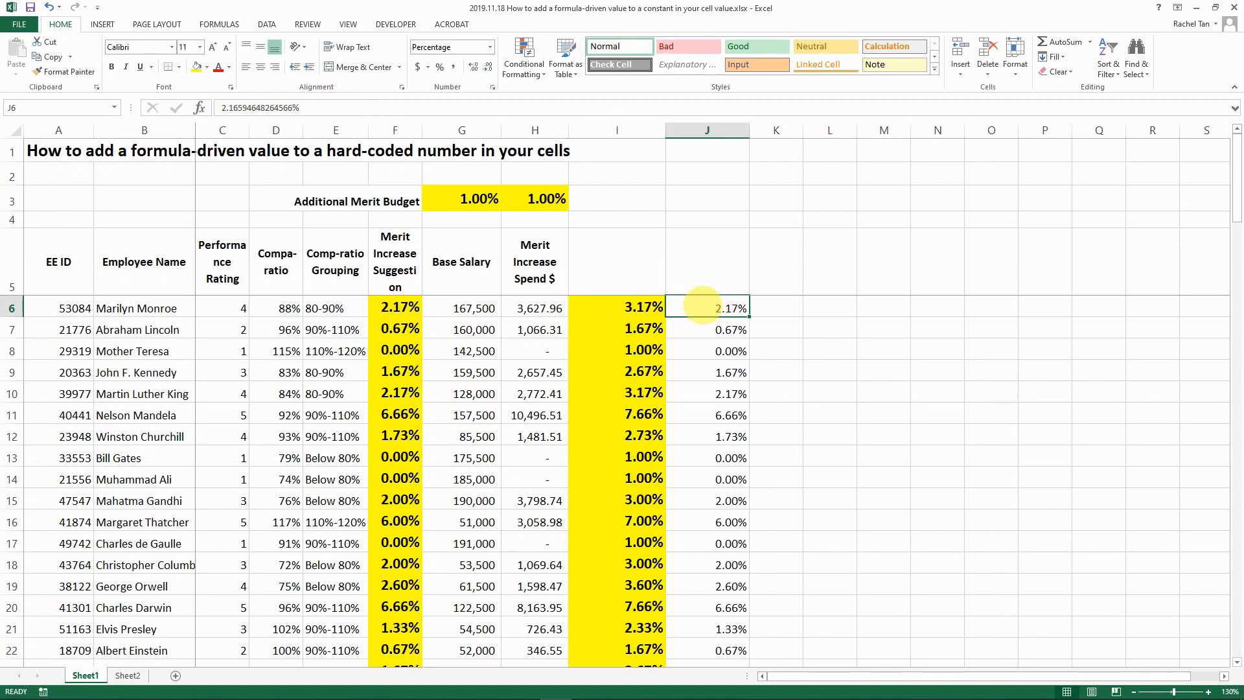
click(556, 206)
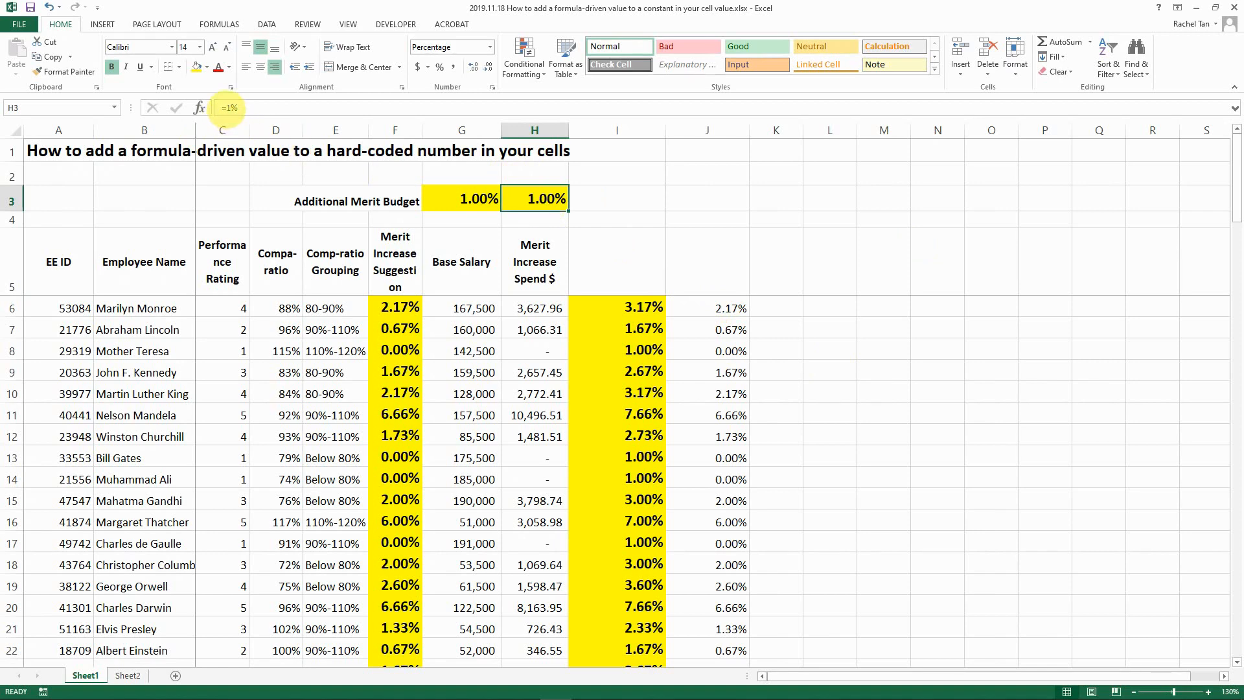
- Paste Special with Add to apply H3's =1% onto J6:J105, making J6 3.17%
key(ctrl+c)
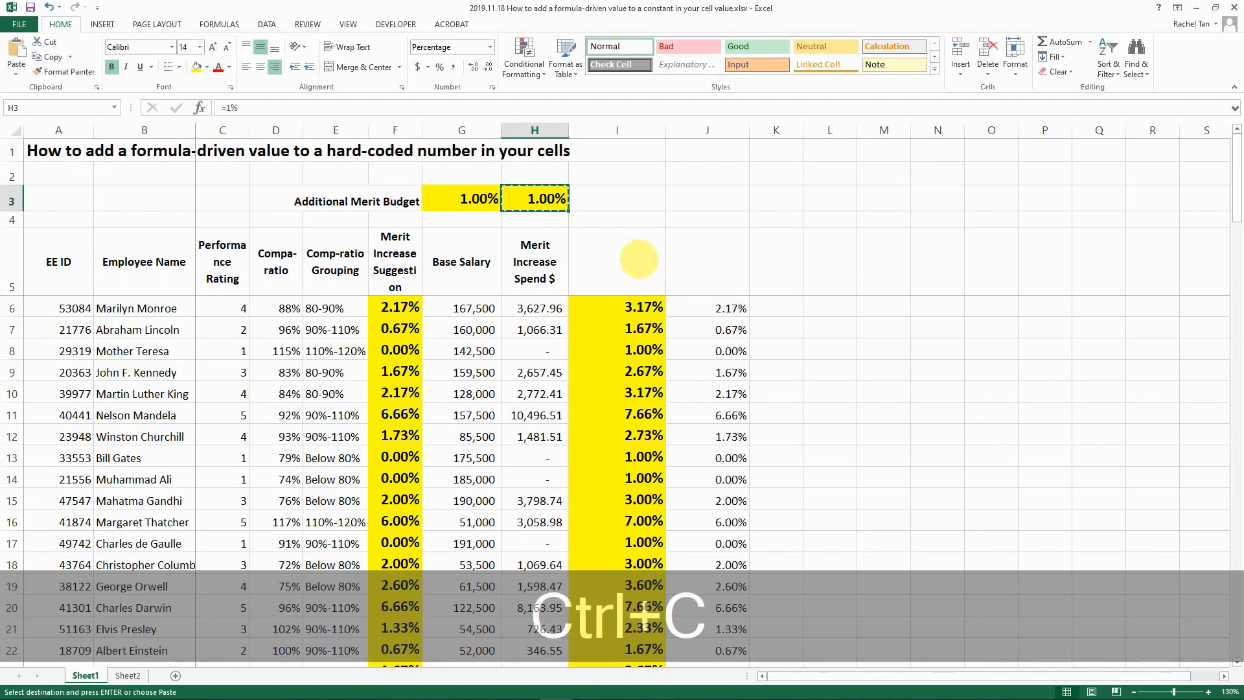
click(695, 306)
key(shift+ctrl+Down)
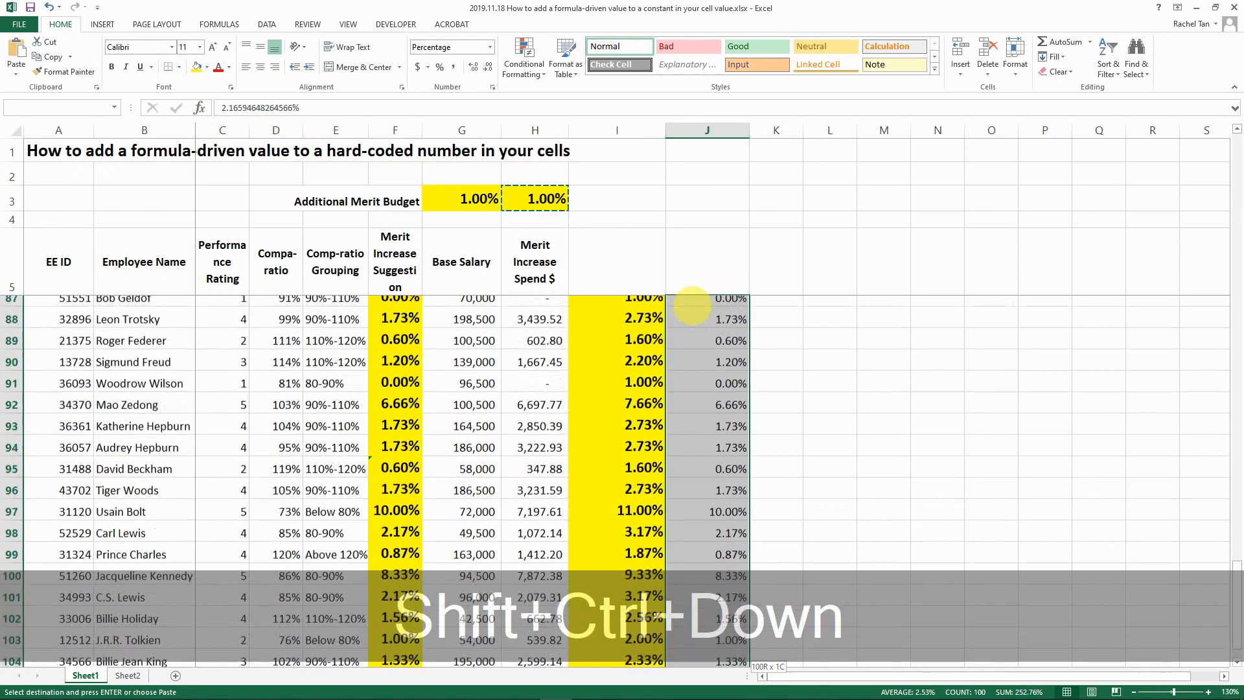
click(15, 73)
click(56, 211)
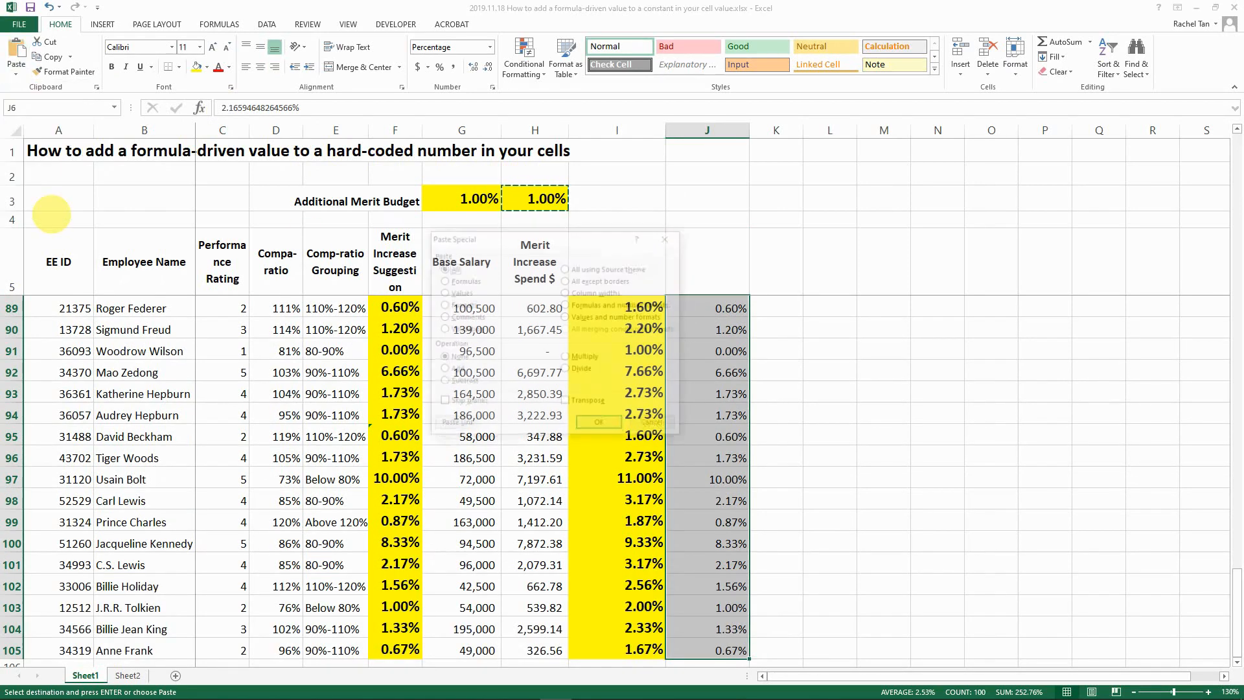
click(442, 369)
click(601, 426)
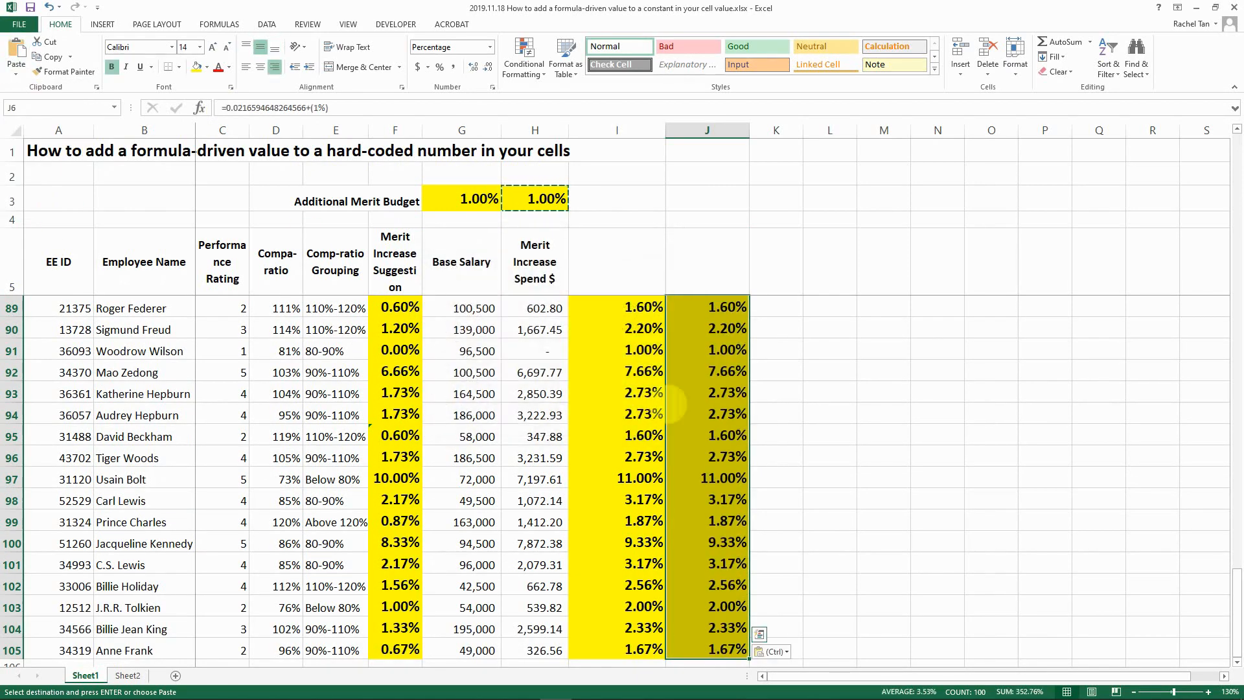
click(708, 373)
click(701, 274)
key(Escape)
key(Down)
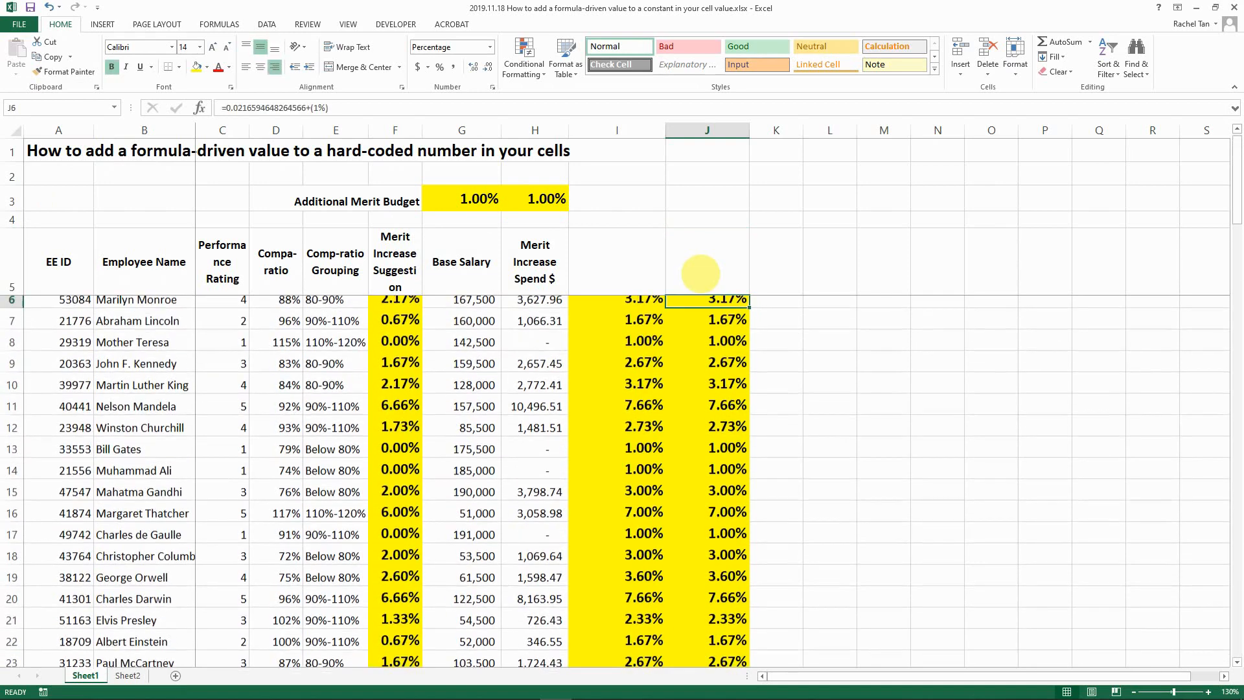
- Compare I6's raised value with J6's resulting +(1%) formula
click(619, 306)
click(687, 303)
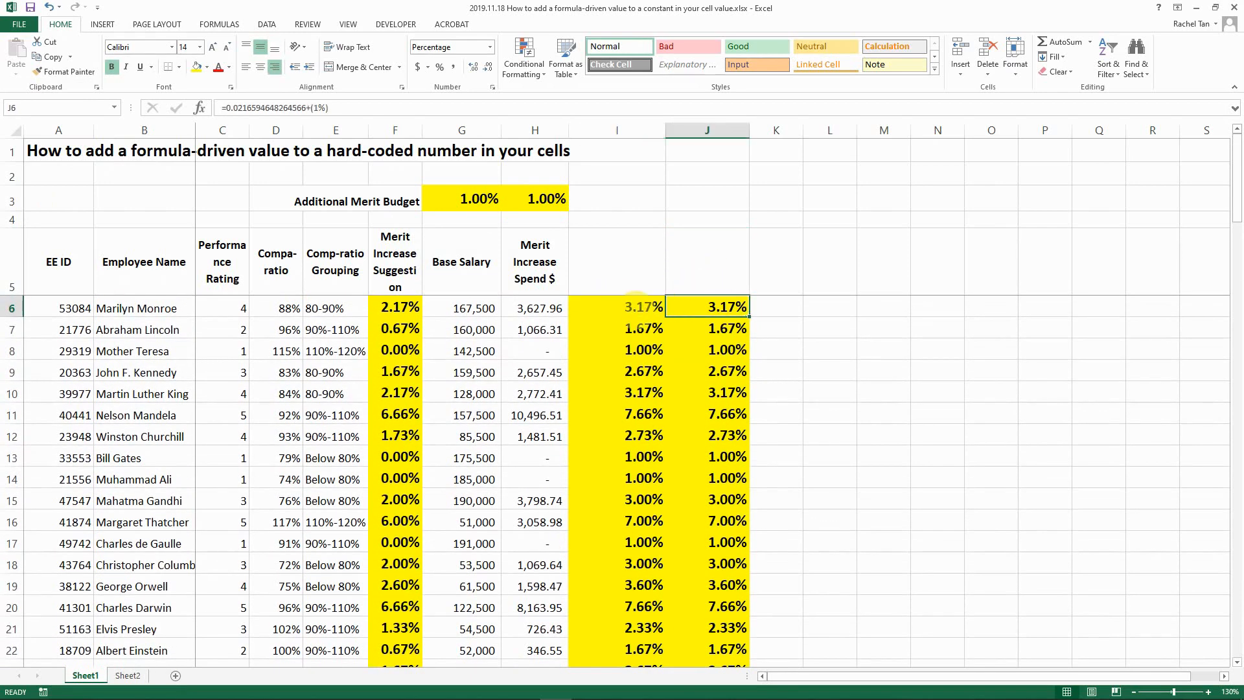
click(622, 306)
click(691, 304)
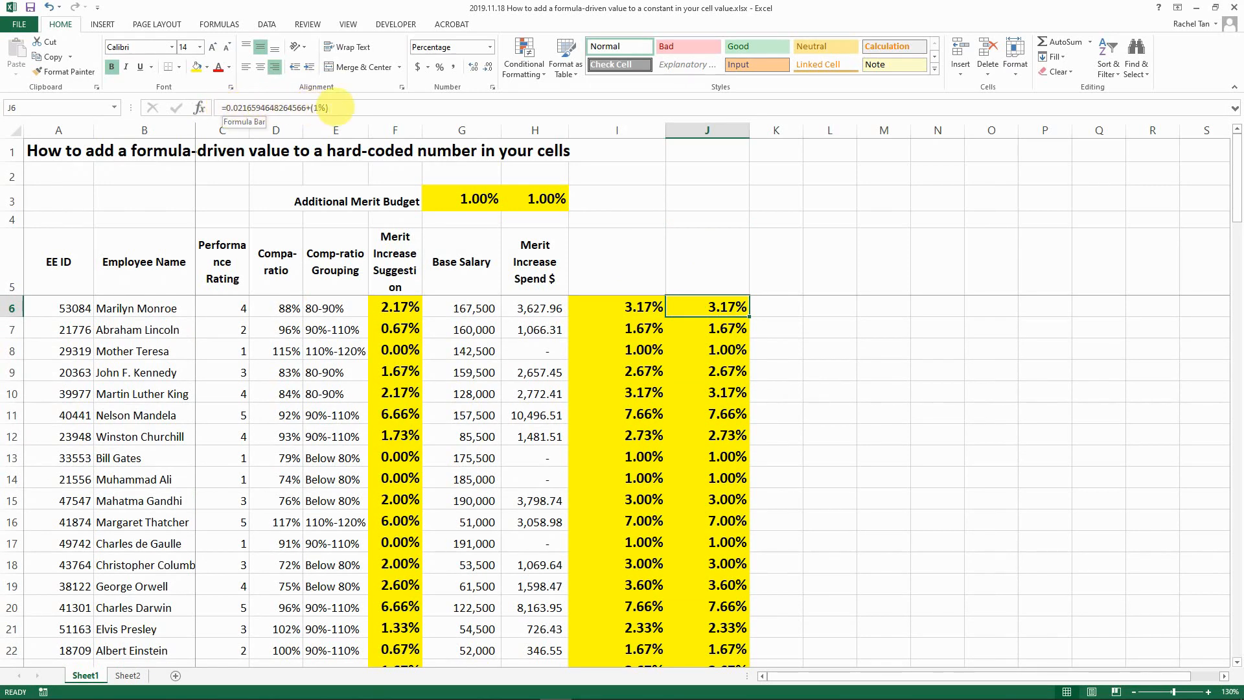
key(Down)
key(Down)
key(Down)
key(Down)
key(Down)
key(Down)
key(Down)
key(Down)
key(Down)
key(Down)
key(Down)
key(Down)
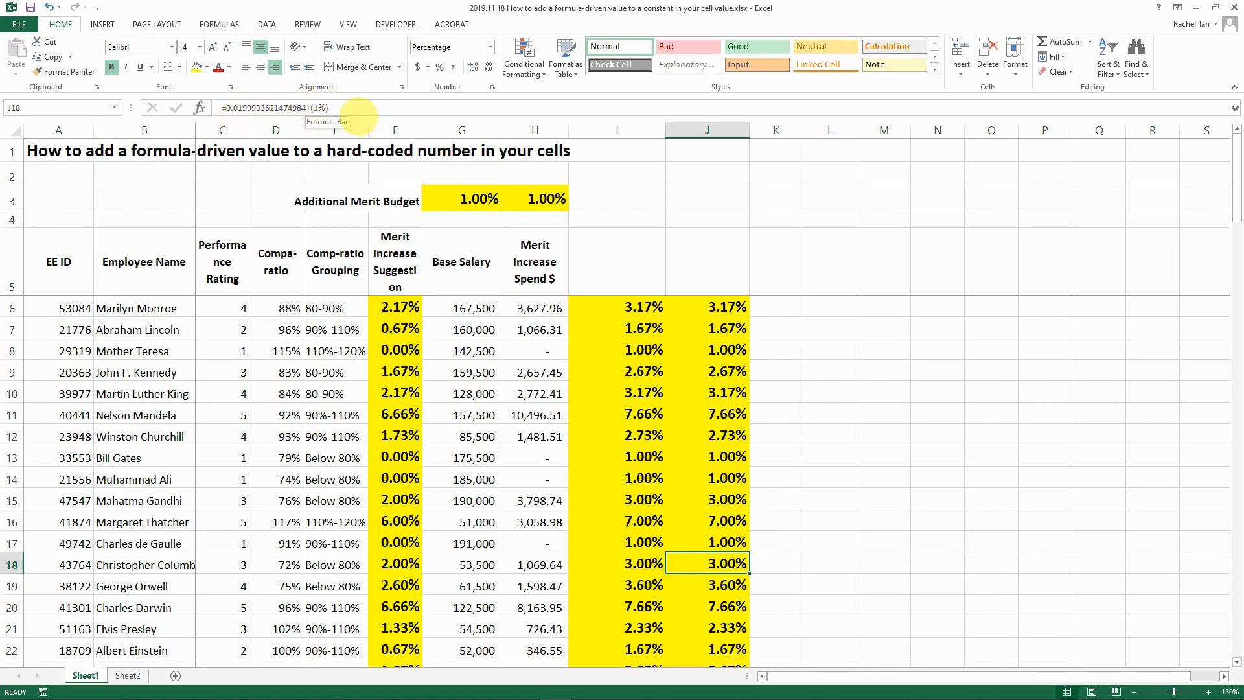
click(723, 329)
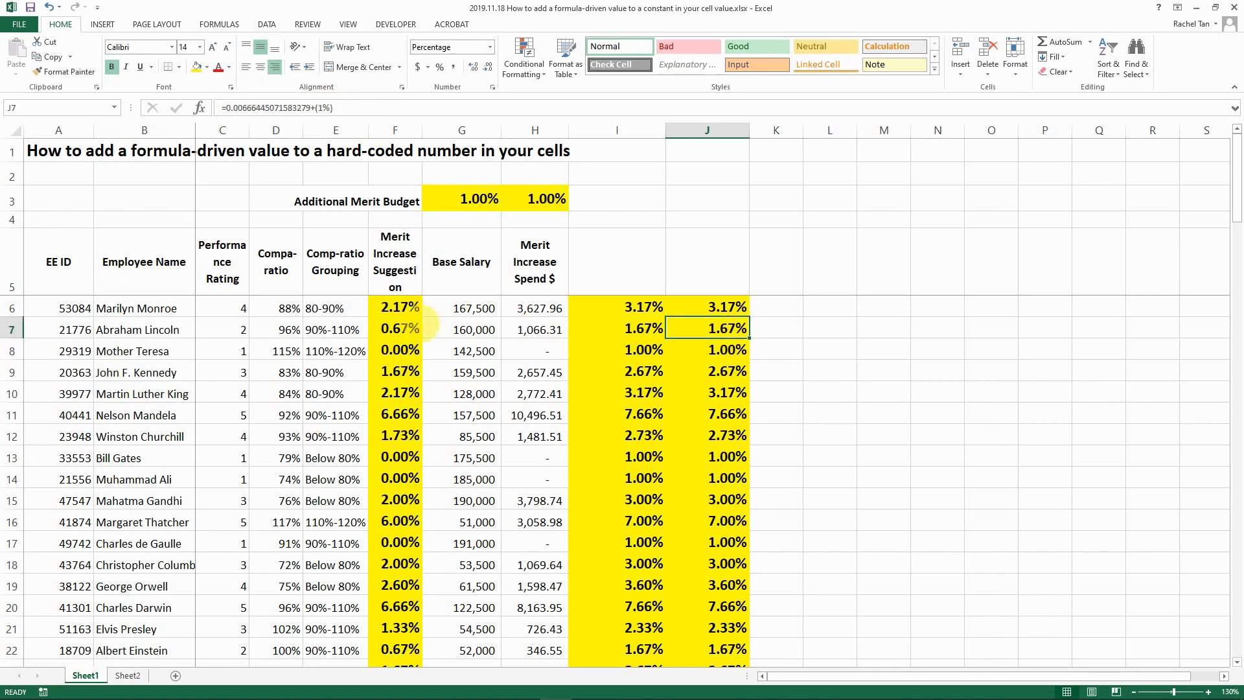
click(397, 330)
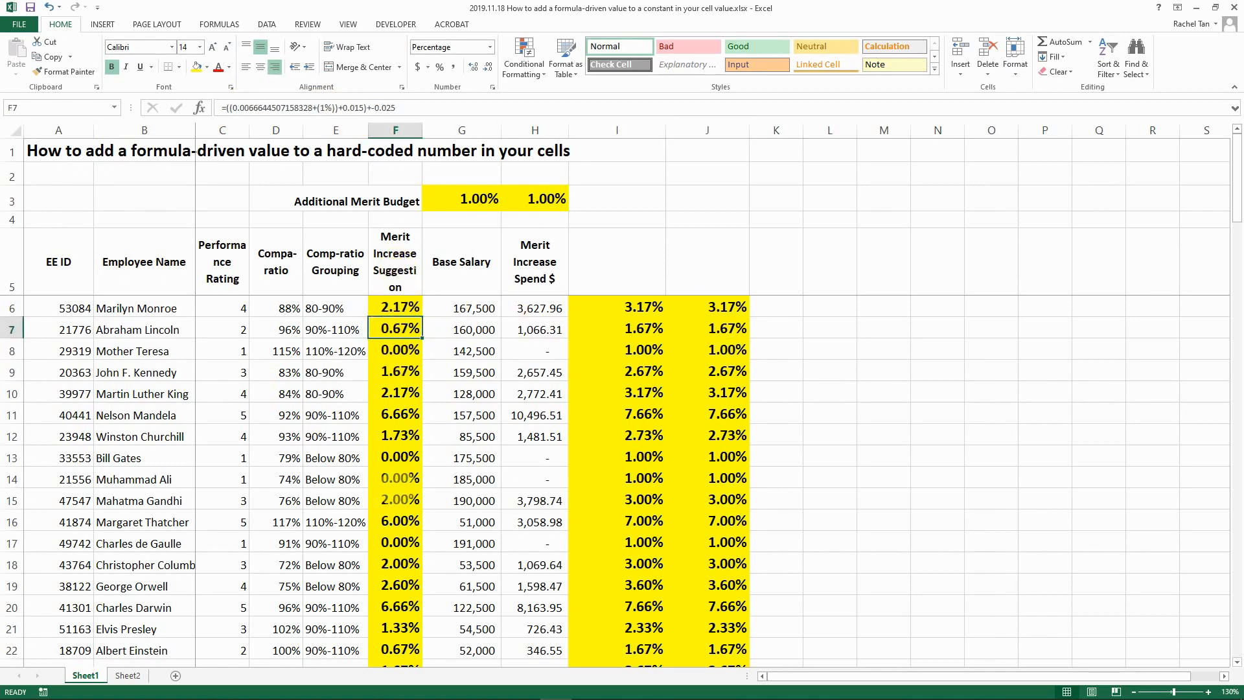
click(507, 307)
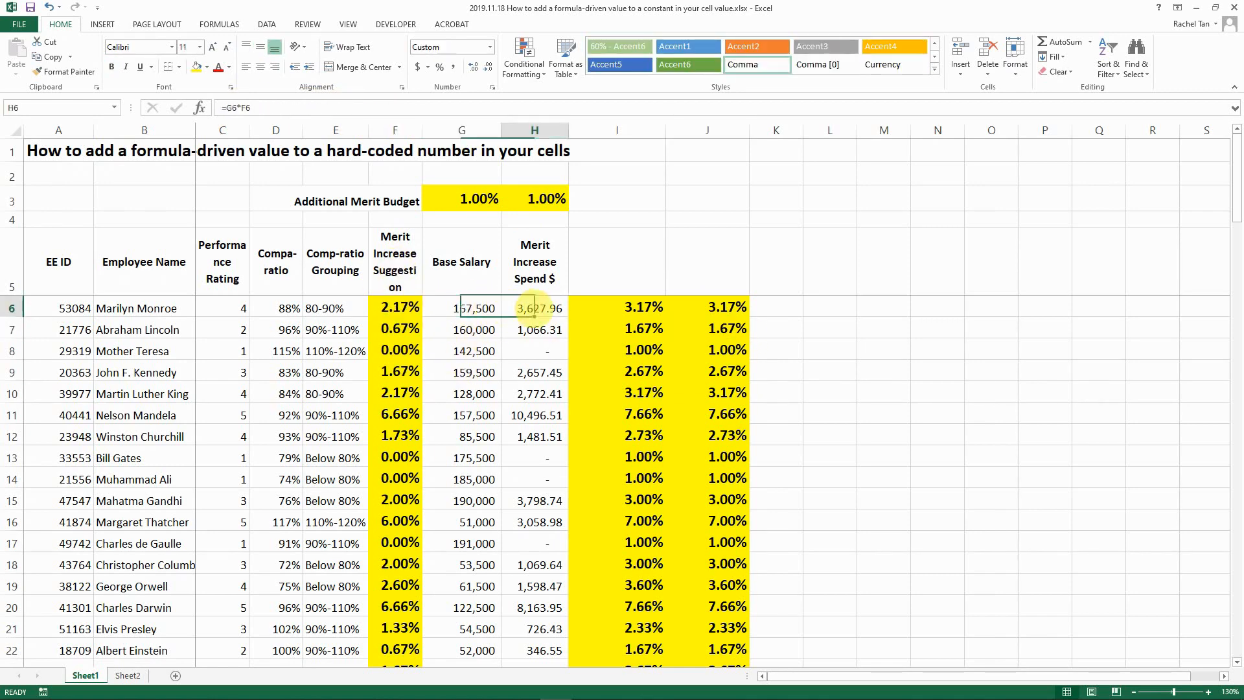
click(534, 326)
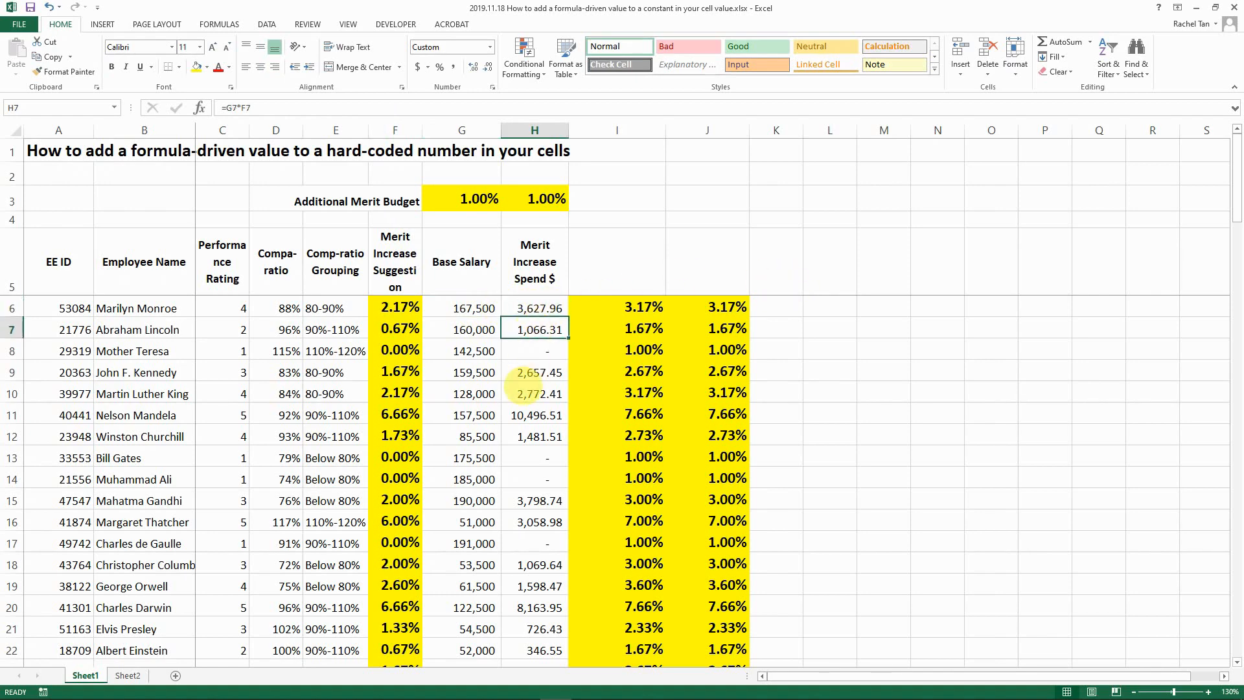
click(526, 413)
scroll(528, 439, down, 1)
scroll(528, 438, down, 5)
click(534, 436)
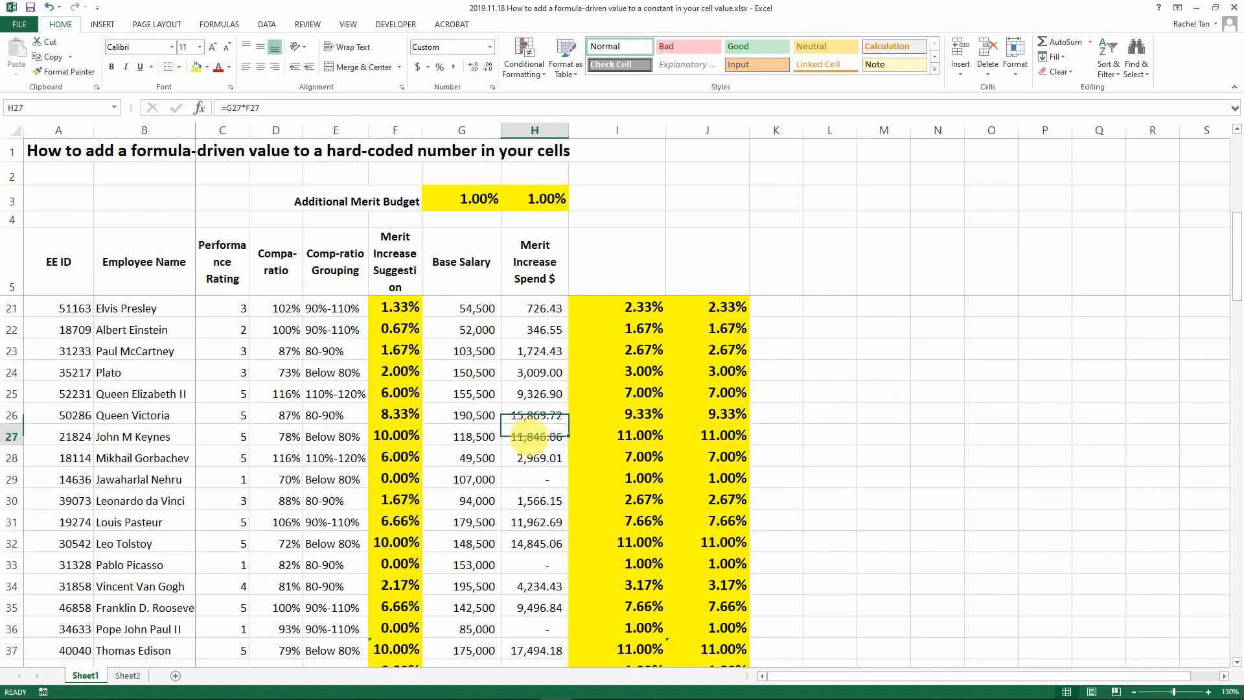
click(396, 372)
click(405, 132)
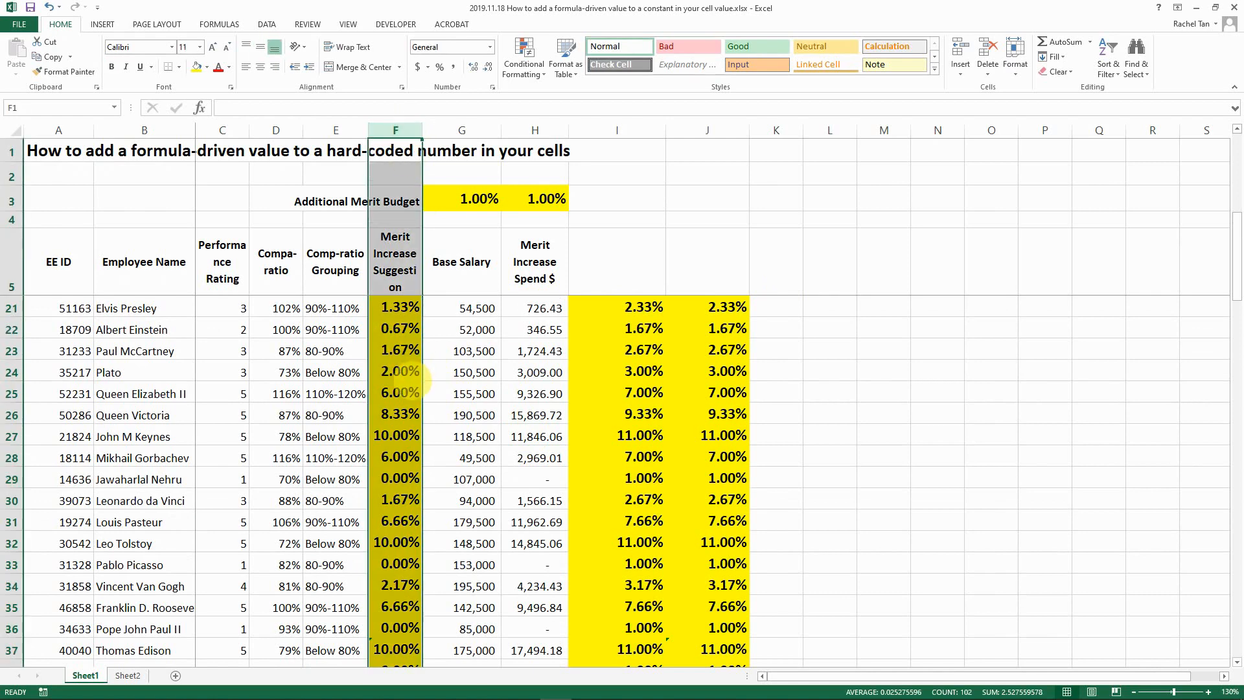
click(407, 385)
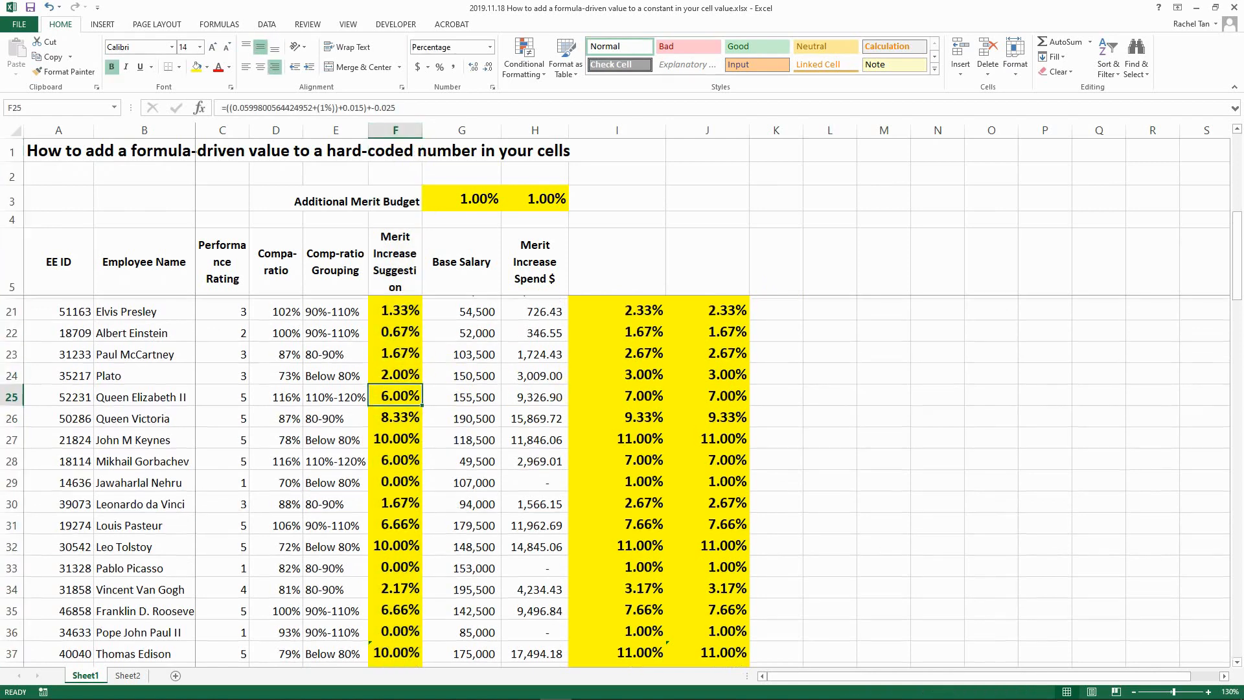
scroll(583, 337, up, 5)
click(607, 282)
key(Down)
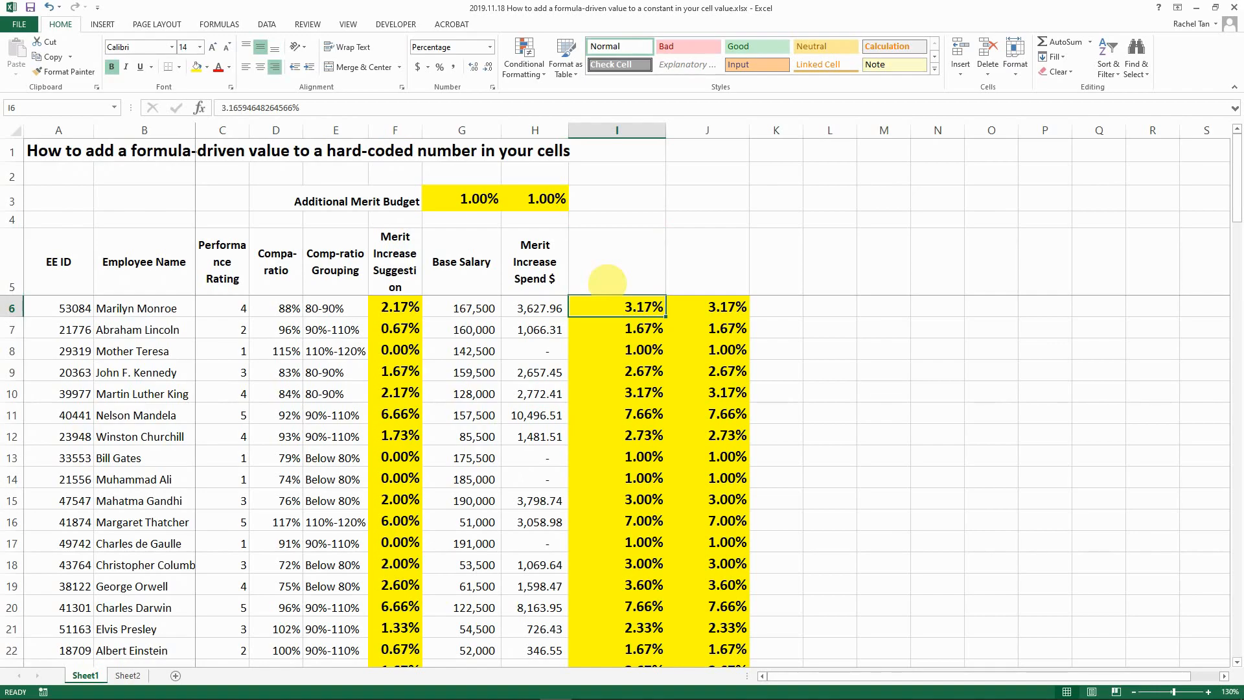
key(Up)
key(Left)
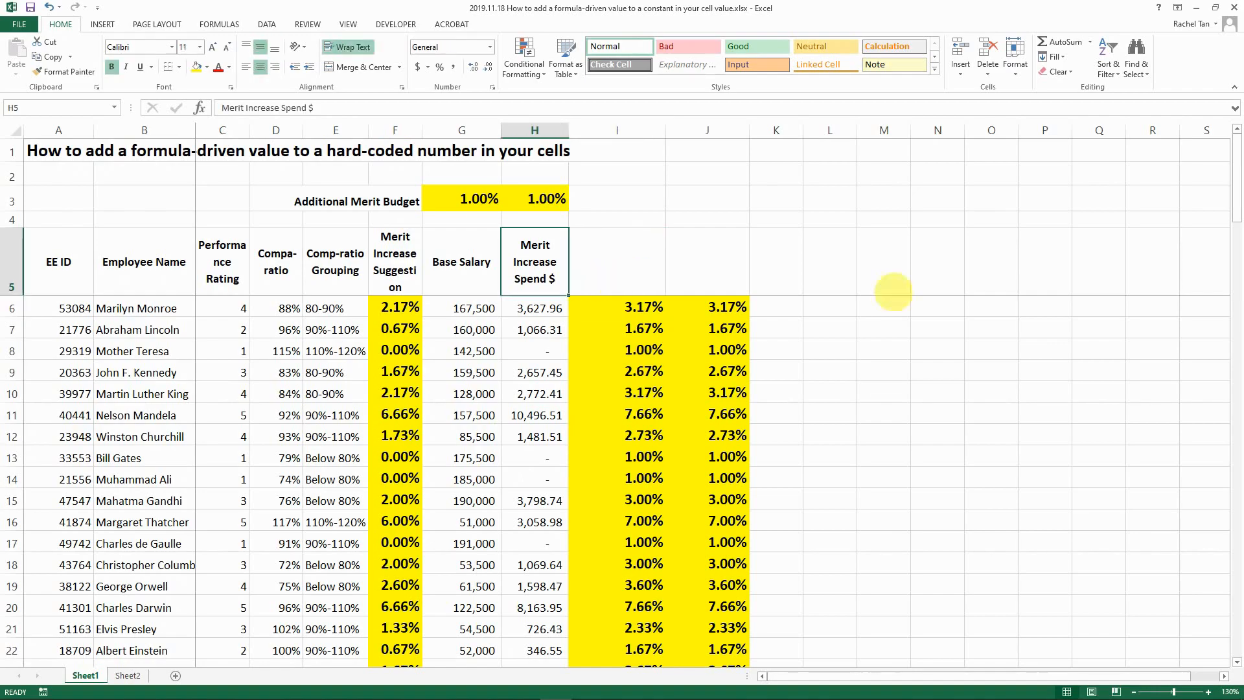